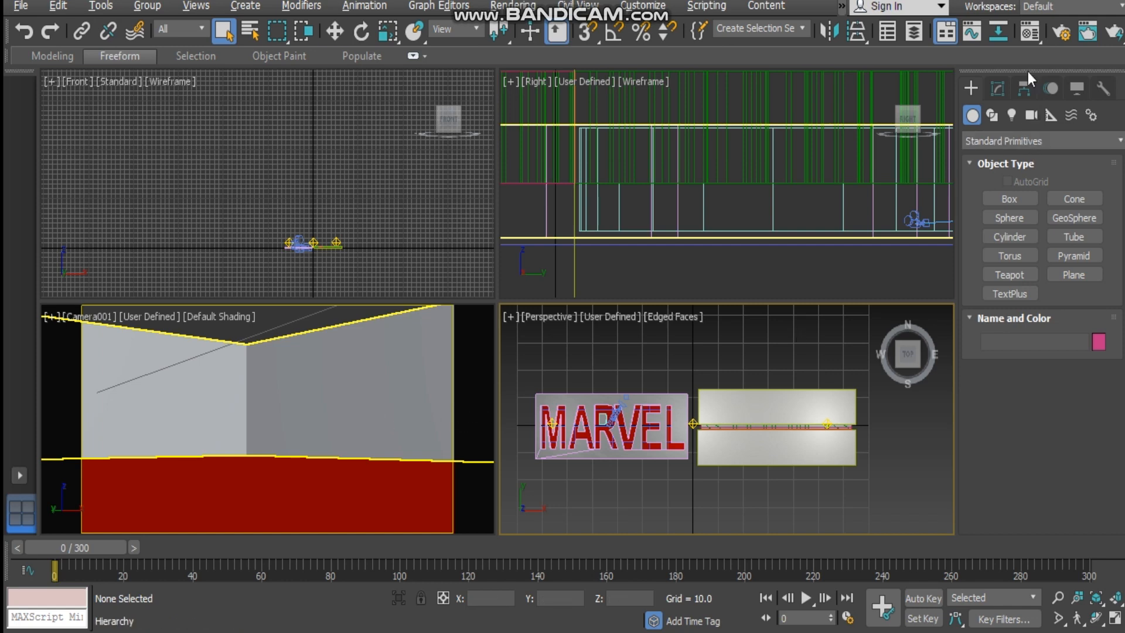
- Play the finished logo animation in the maximized camera view and stop it partway through
key(alt+w)
click(806, 597)
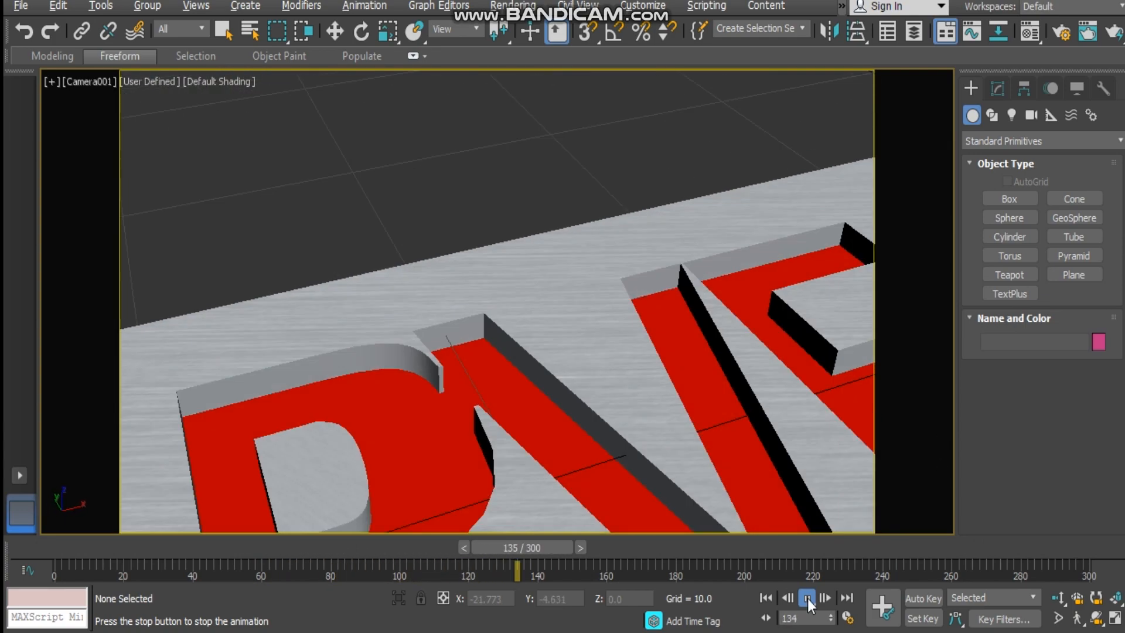
click(807, 597)
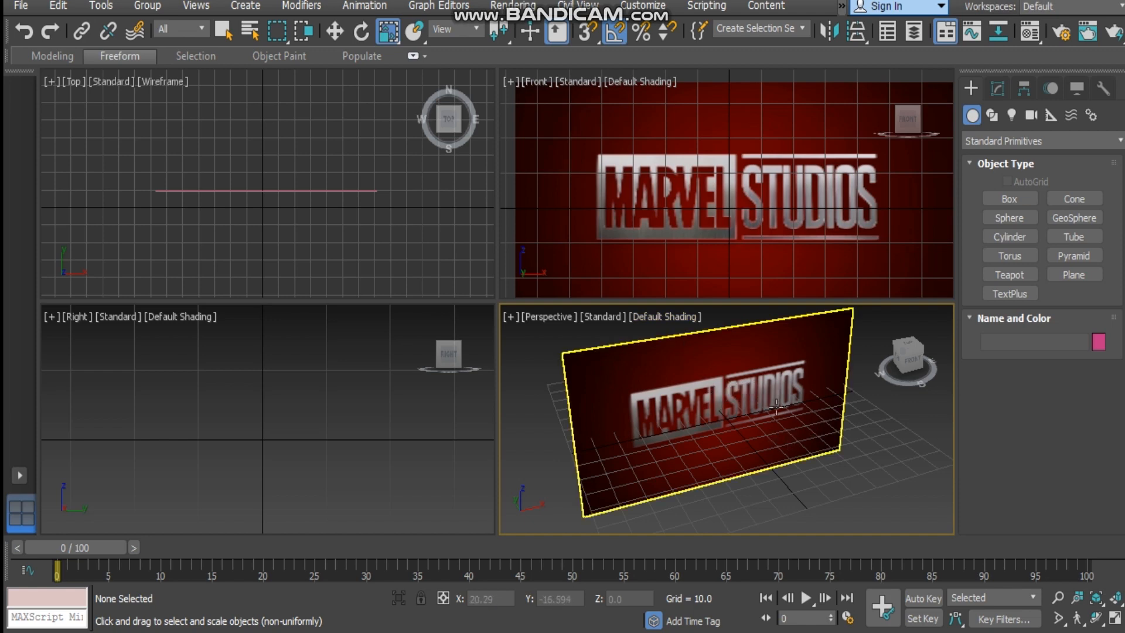
- Inspect the length and width parameters of the reference image plane and examine the logo in a maximized Front view
alt+middle_drag(748, 450, 726, 438)
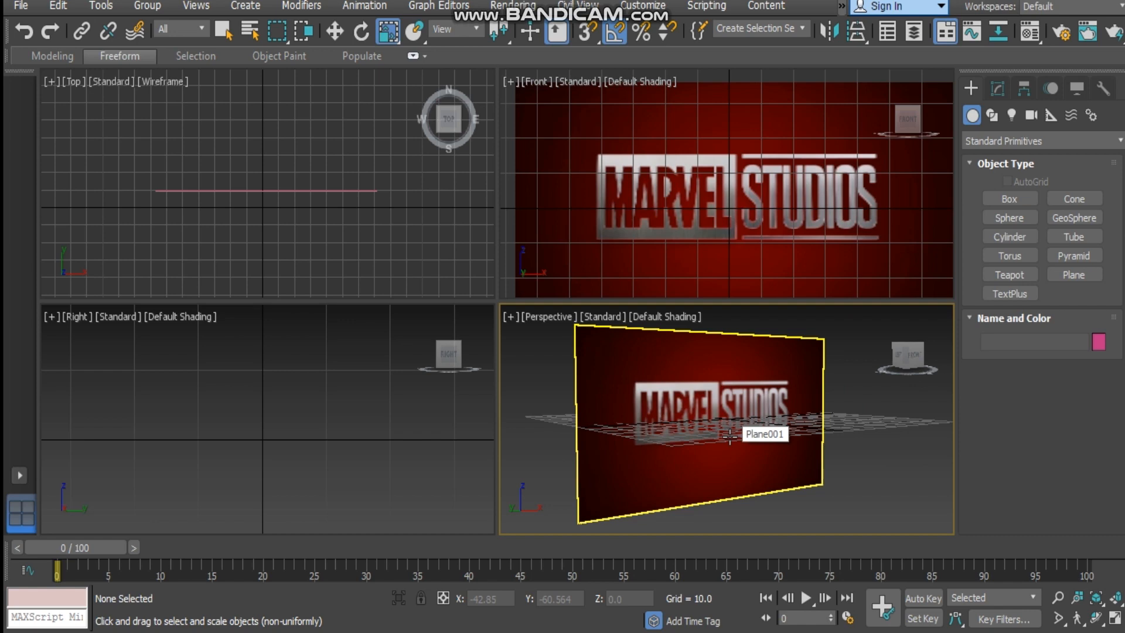
click(997, 88)
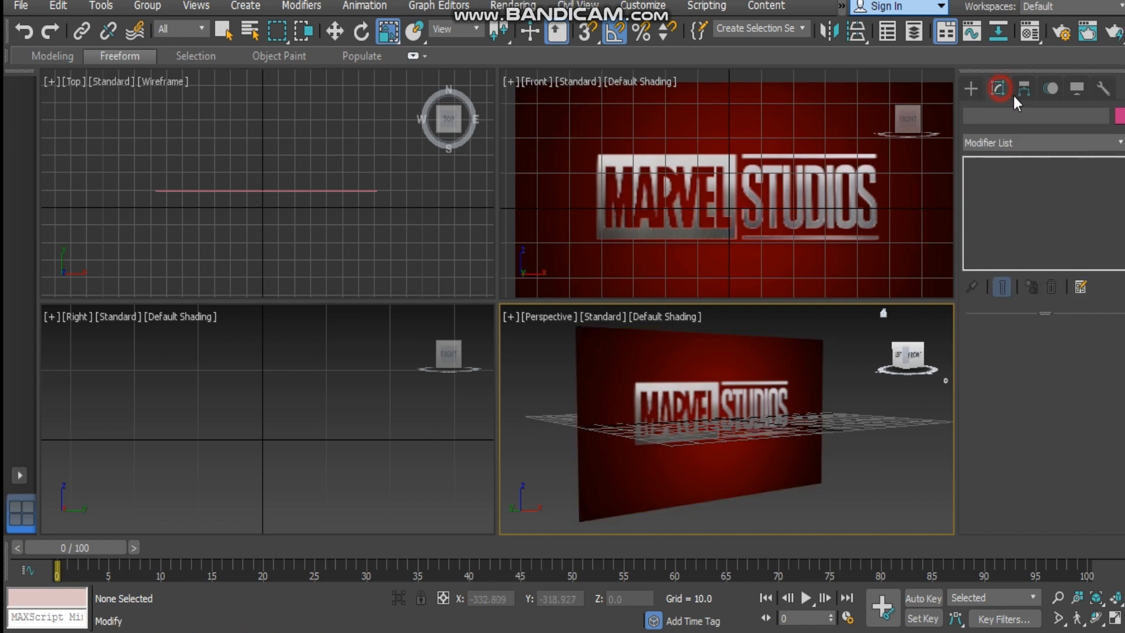
click(717, 385)
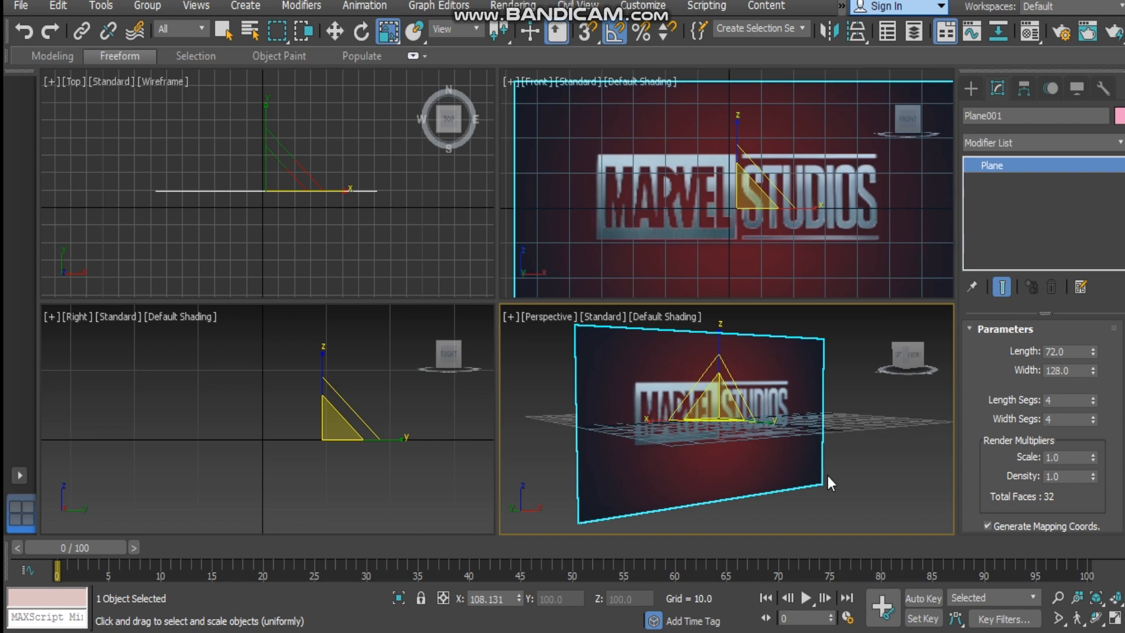
click(672, 179)
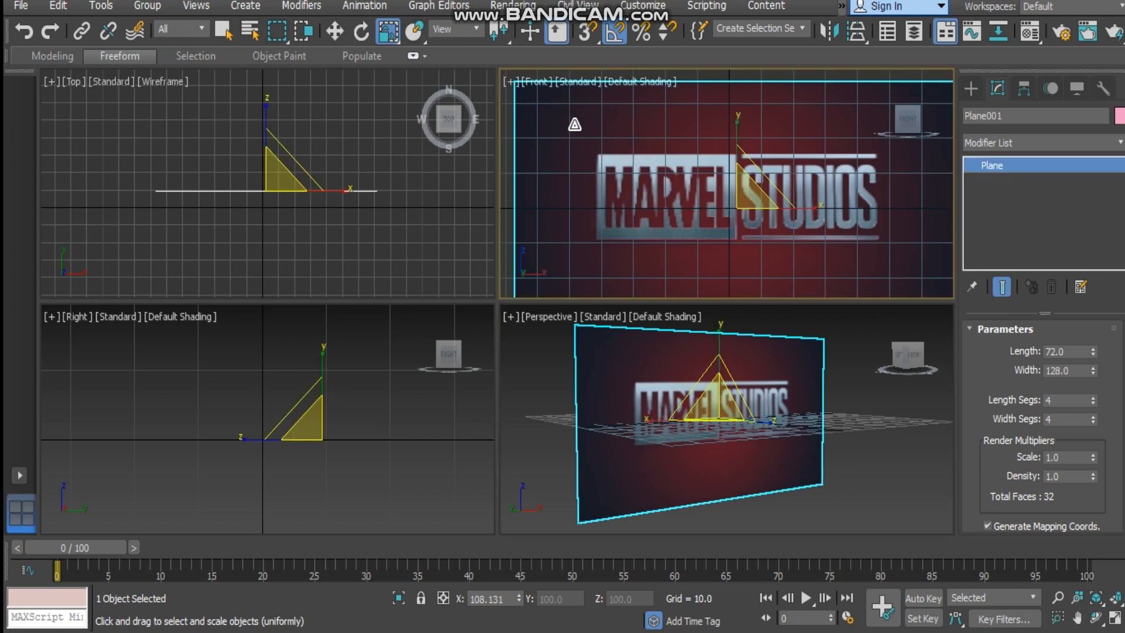
key(alt+w)
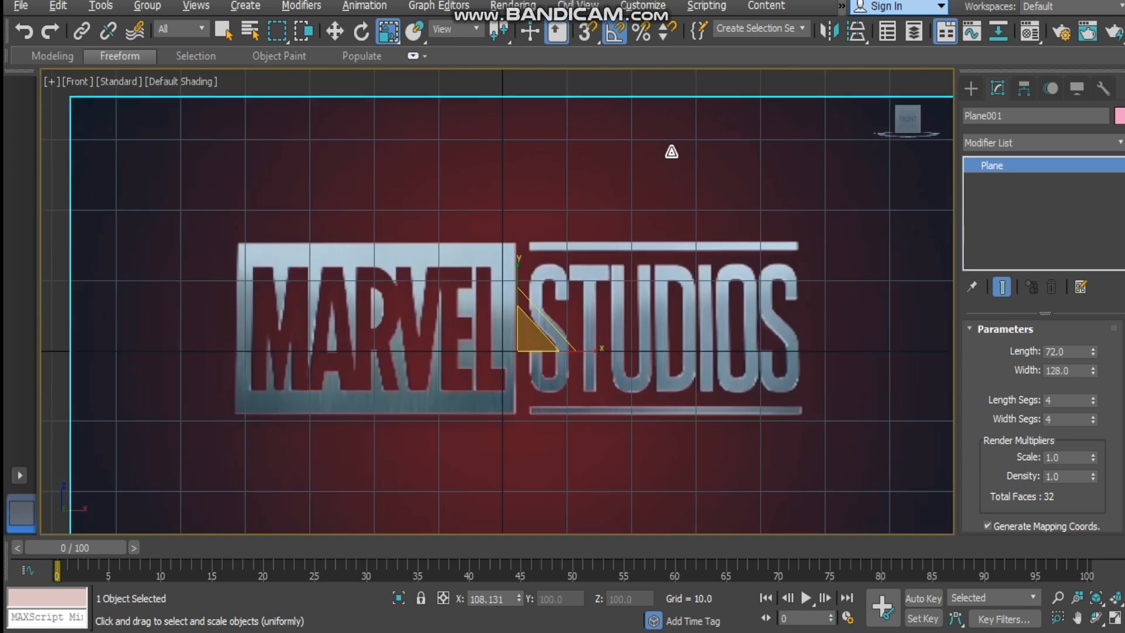
click(61, 222)
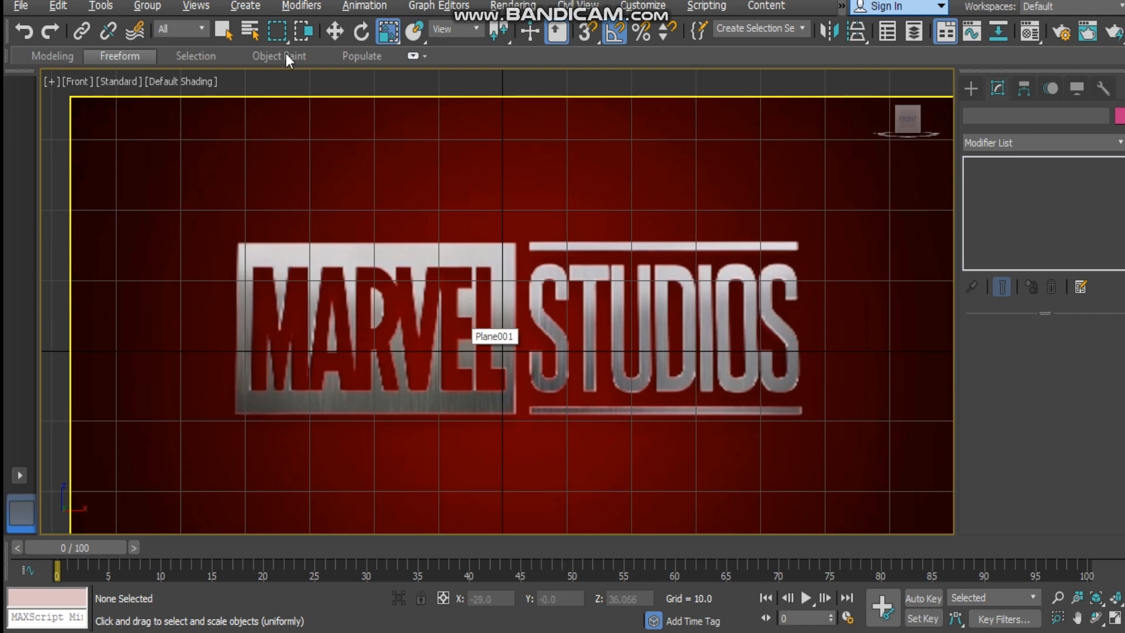
- Start a Line spline at the upper outer corner of the M and trace its left leg down and across its foot
click(971, 89)
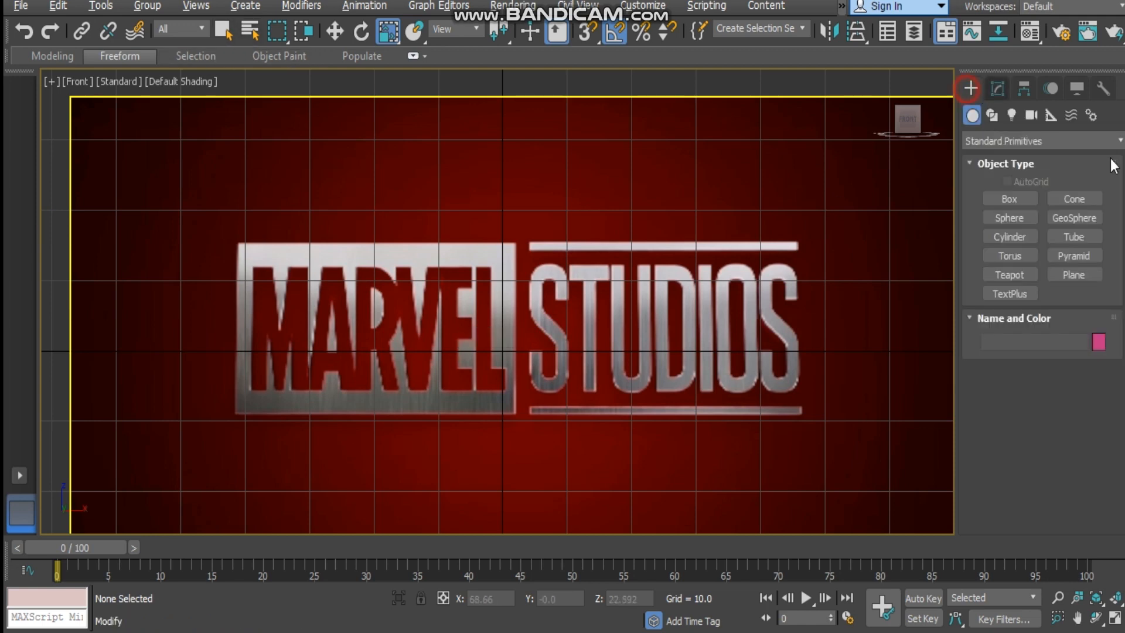
click(992, 115)
click(1010, 216)
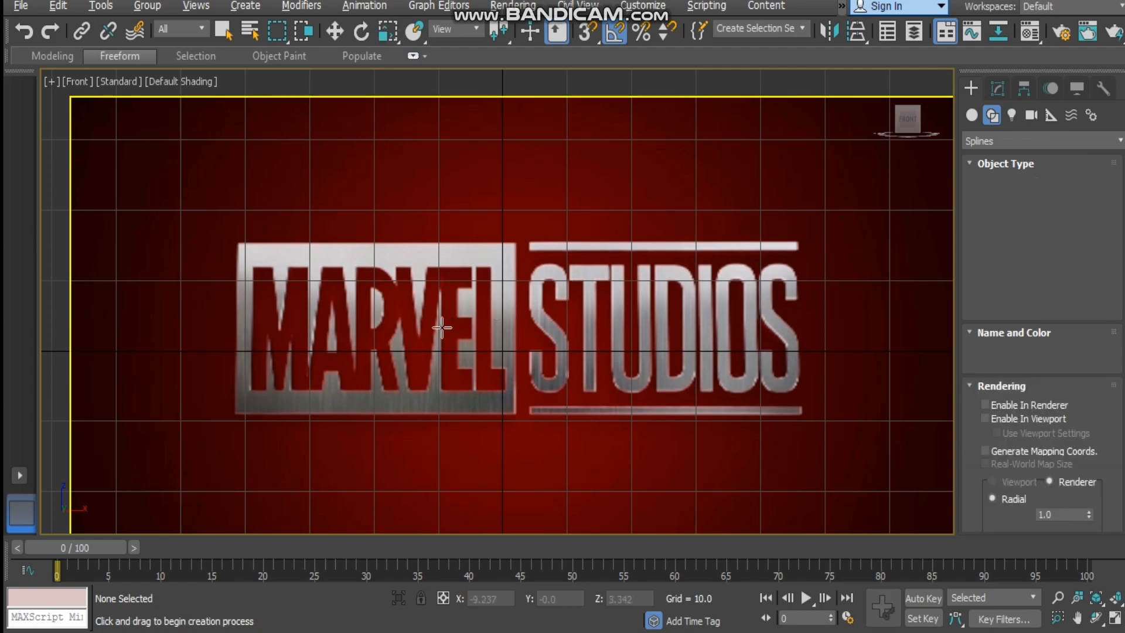
scroll(452, 327, up, 8)
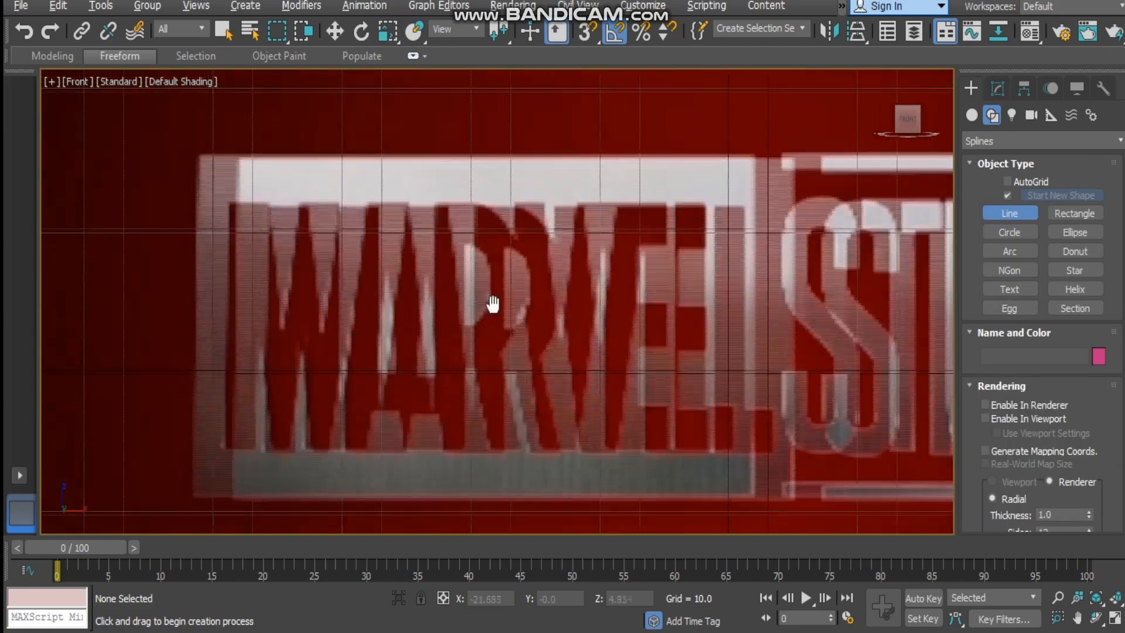
middle_drag(492, 301, 505, 305)
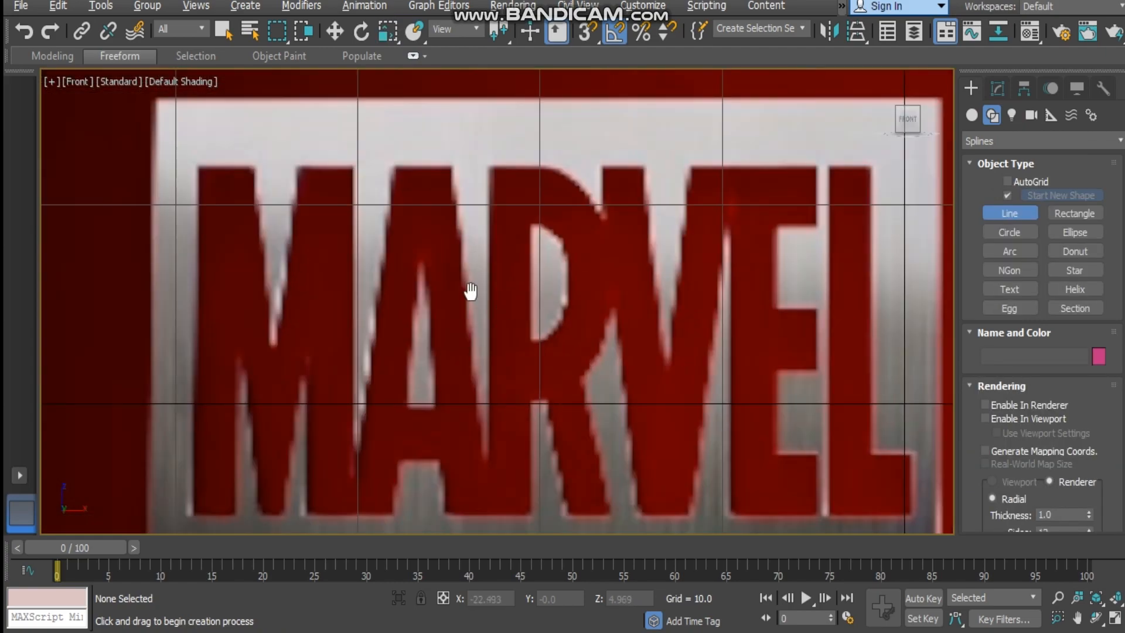
scroll(384, 276, down, 2)
scroll(211, 308, up, 2)
scroll(332, 301, down, 2)
scroll(203, 392, down, 1)
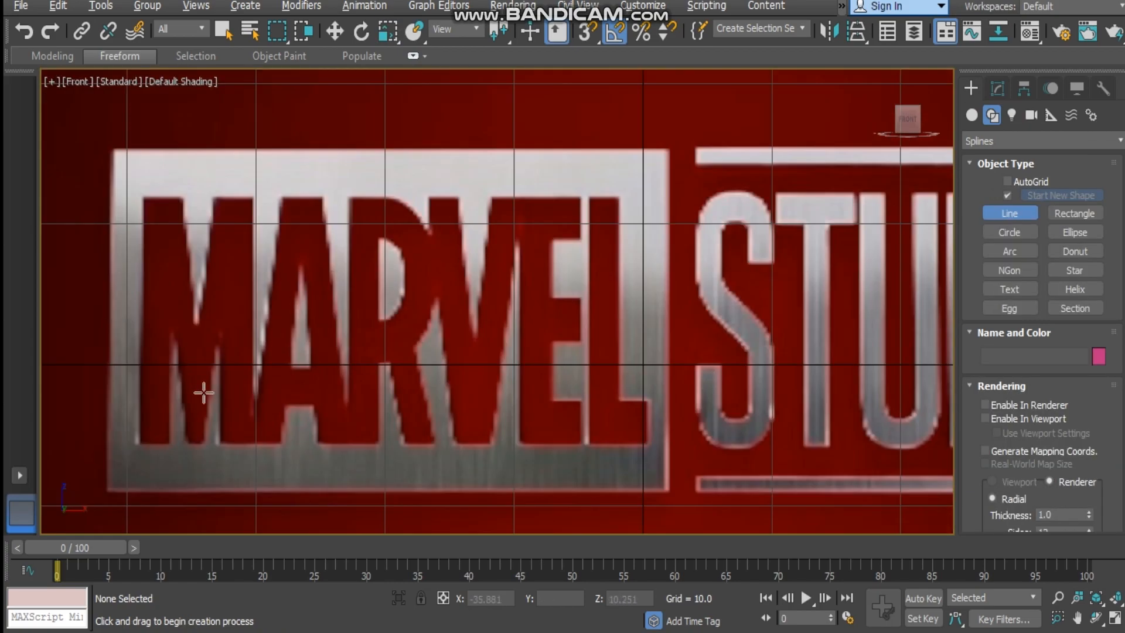
middle_drag(155, 357, 240, 364)
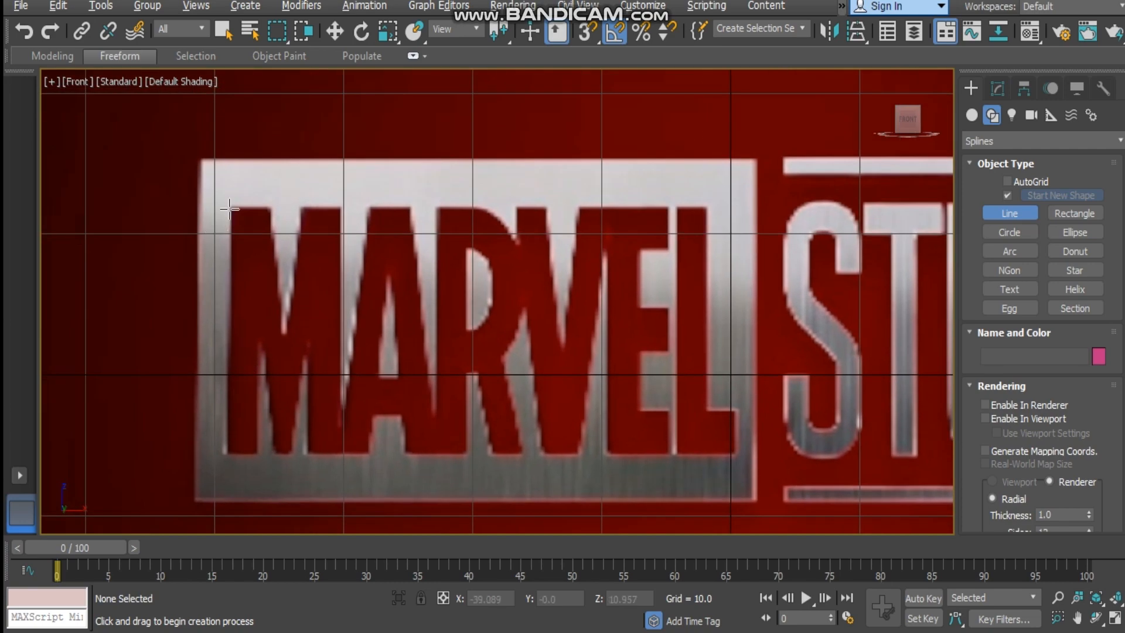
scroll(281, 227, up, 6)
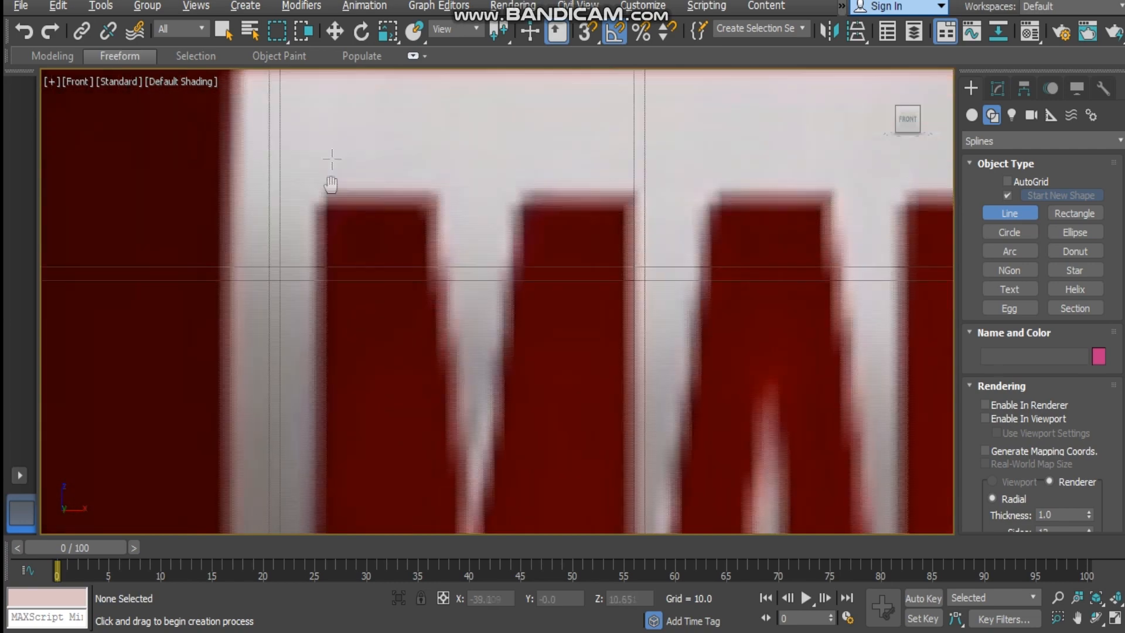
click(343, 130)
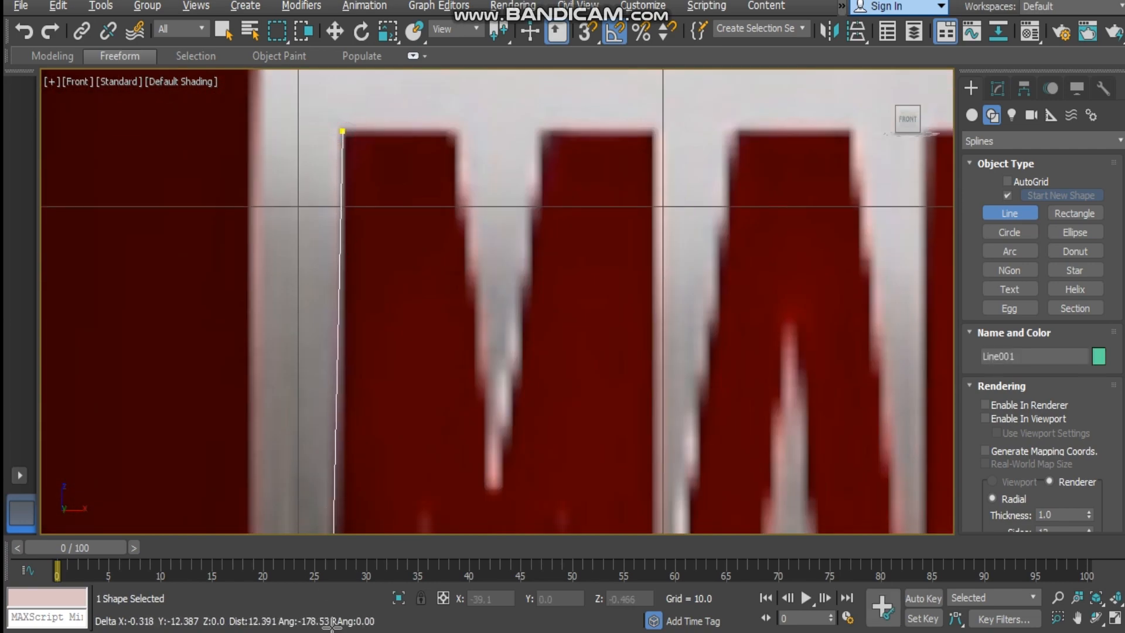
middle_drag(339, 522, 357, 172)
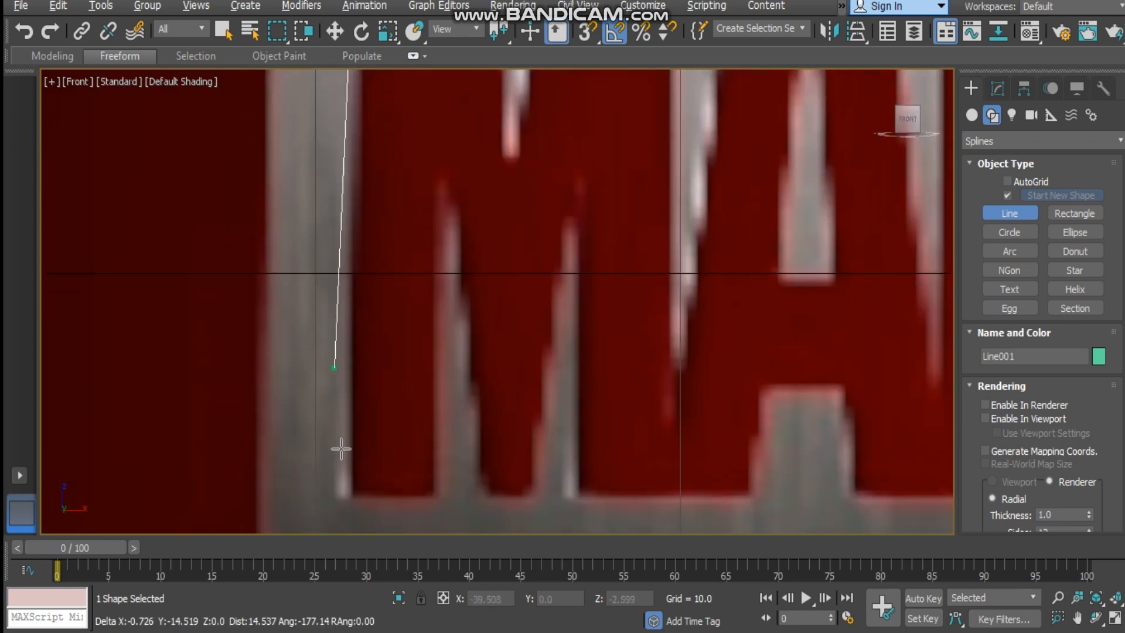
click(351, 502)
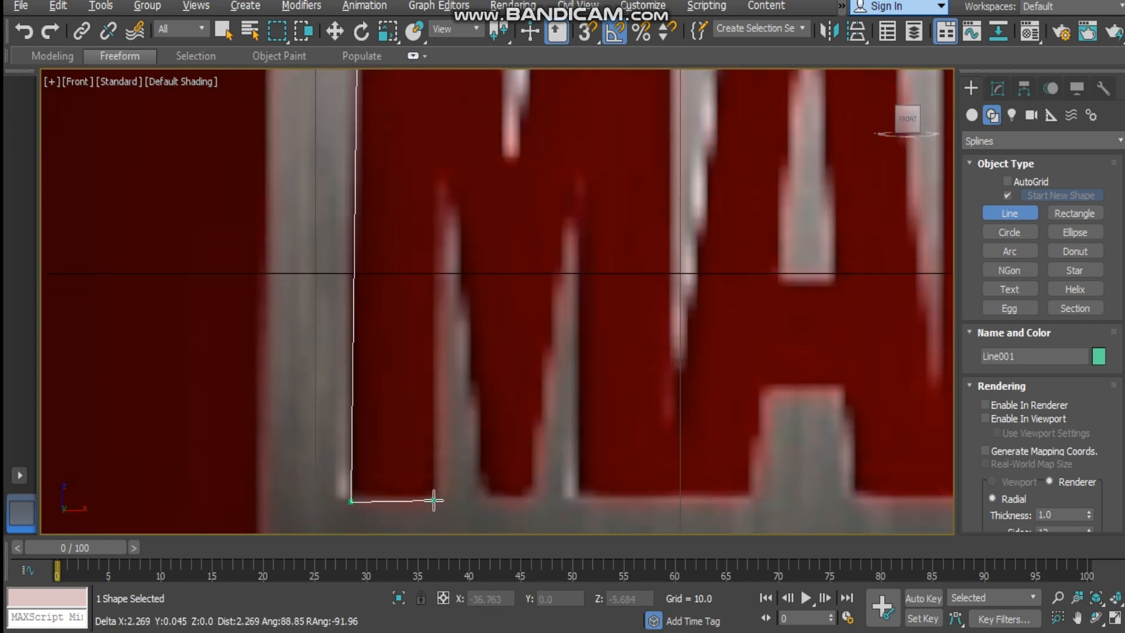
click(436, 501)
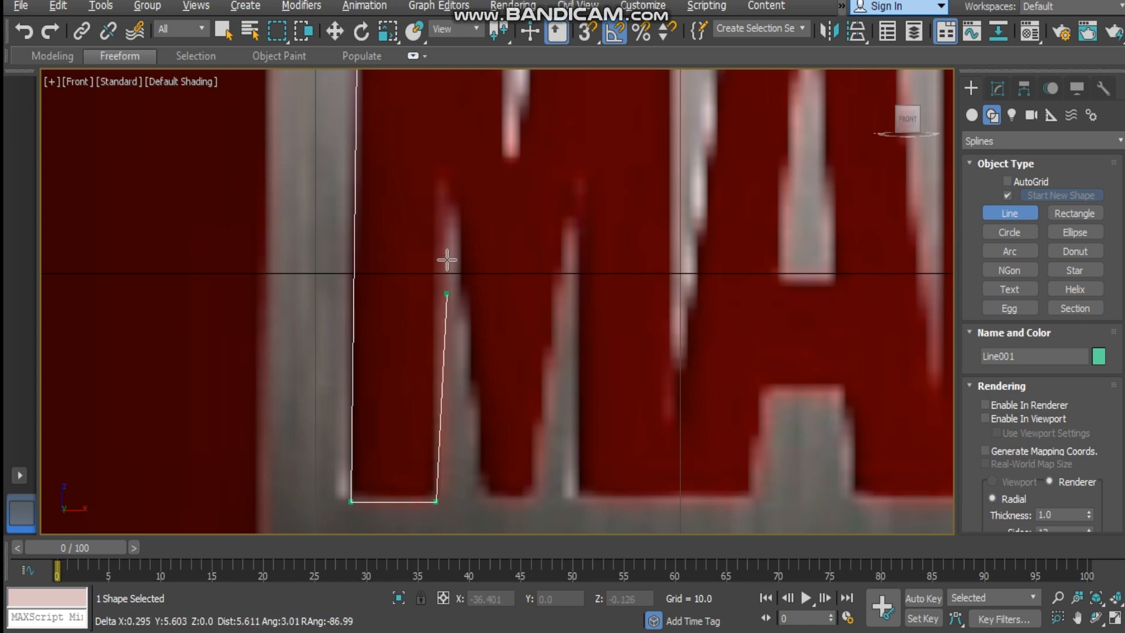
- Continue the spline around the two pointed lower gaps and the middle foot of the M
click(442, 188)
click(486, 505)
click(530, 504)
click(573, 188)
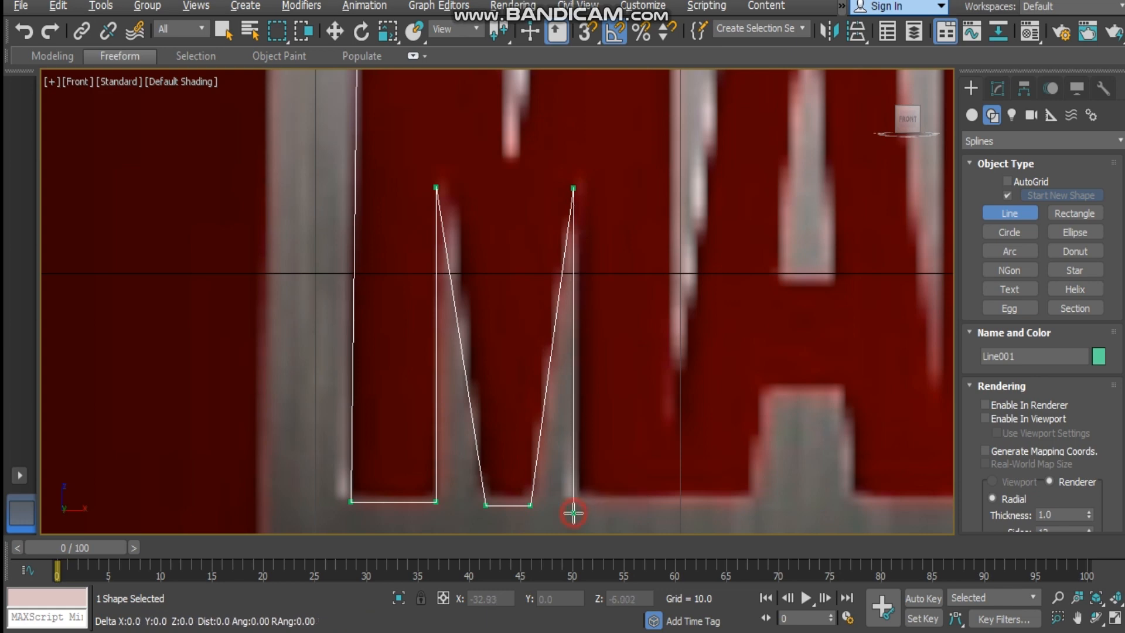
scroll(732, 512, down, 4)
- Continue the outline along the M-to-A baseline, around the notch between the A's legs, and across the A's second foot
click(638, 492)
click(646, 427)
scroll(646, 427, up, 6)
click(455, 151)
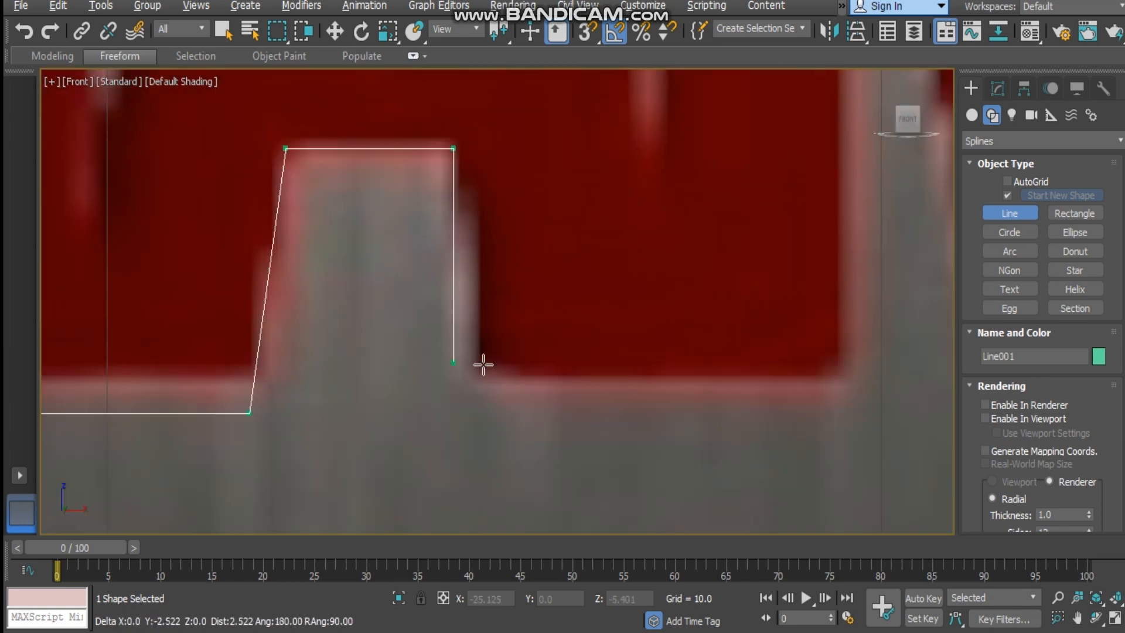
click(479, 380)
click(832, 381)
- Trace the R's lower notch and leg, ending at the peak of the gap between the R and the V
scroll(832, 381, down, 4)
scroll(606, 307, up, 5)
click(585, 314)
click(691, 314)
scroll(691, 314, down, 5)
click(576, 412)
click(703, 411)
click(504, 447)
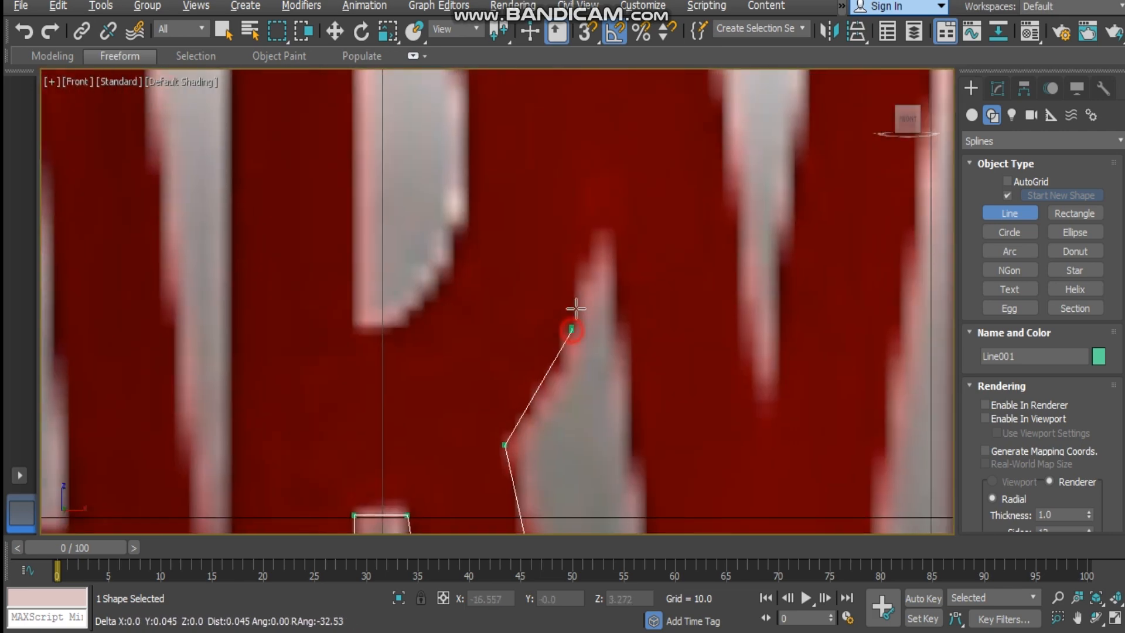
click(603, 242)
- Continue the outline past the V and around the bottom and middle arms of the E
click(439, 440)
click(566, 442)
click(566, 351)
click(504, 351)
click(504, 224)
click(567, 224)
click(566, 133)
click(503, 134)
- Trace the E's upper inner gap and top arm back to the top of the V
middle_drag(504, 122, 452, 427)
click(452, 309)
click(515, 310)
click(515, 224)
click(328, 224)
- Trace the V's upper notch and the top of the R
middle_drag(291, 527, 510, 428)
click(511, 434)
click(473, 124)
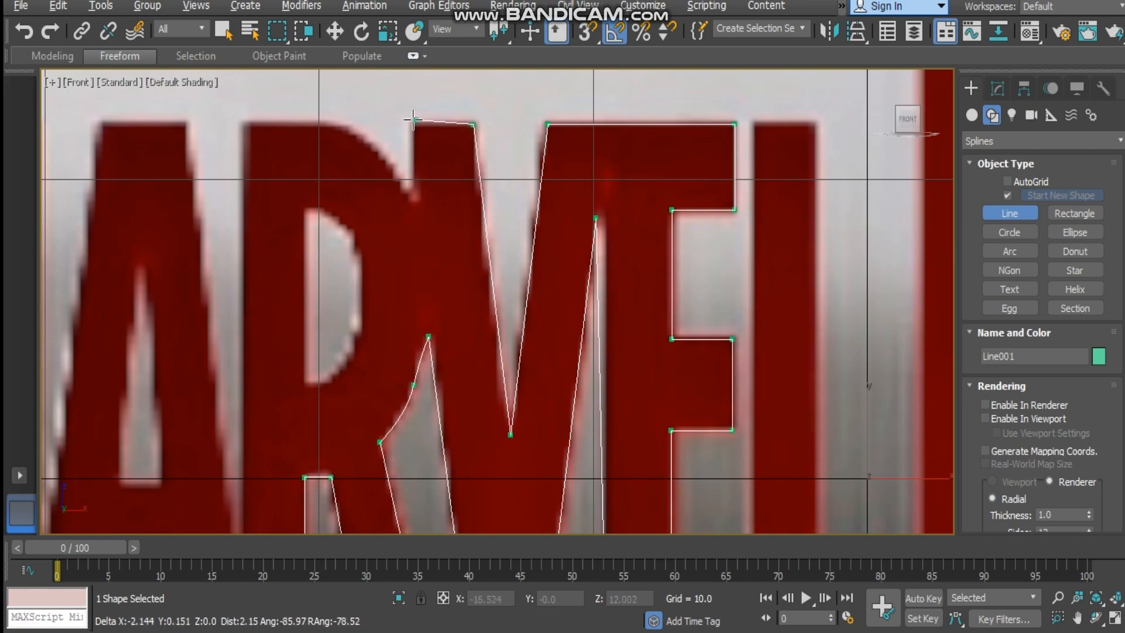
click(243, 121)
- Trace the upper edges of the A and M and close the spline at its starting corner
click(432, 157)
click(348, 157)
click(452, 485)
middle_drag(455, 432, 583, 534)
click(581, 164)
click(489, 164)
click(455, 438)
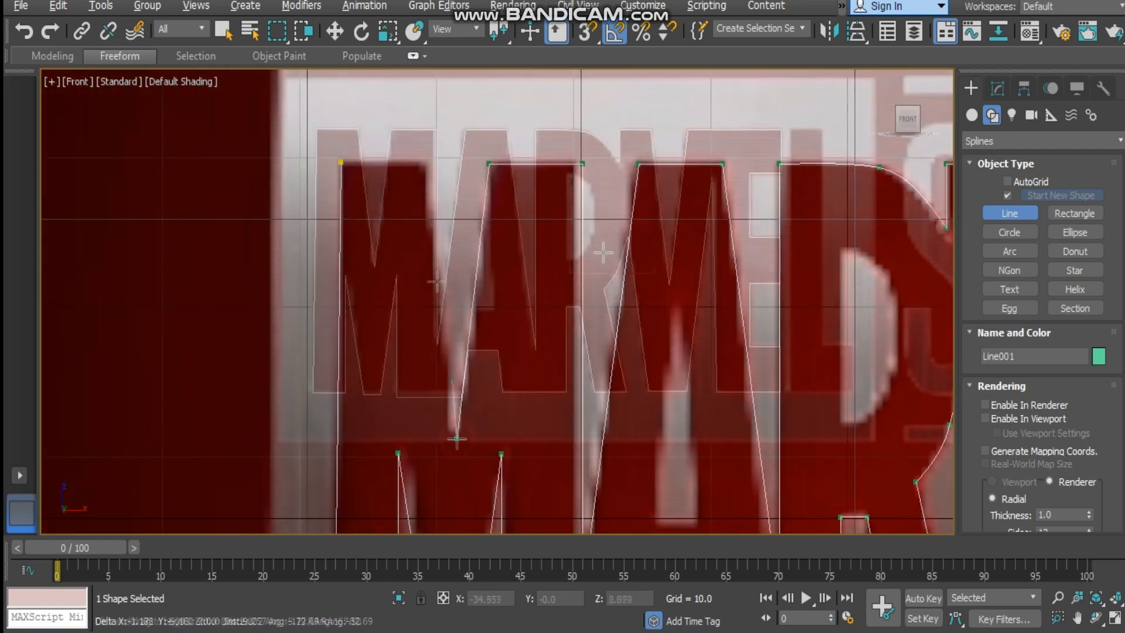
middle_drag(615, 288, 605, 256)
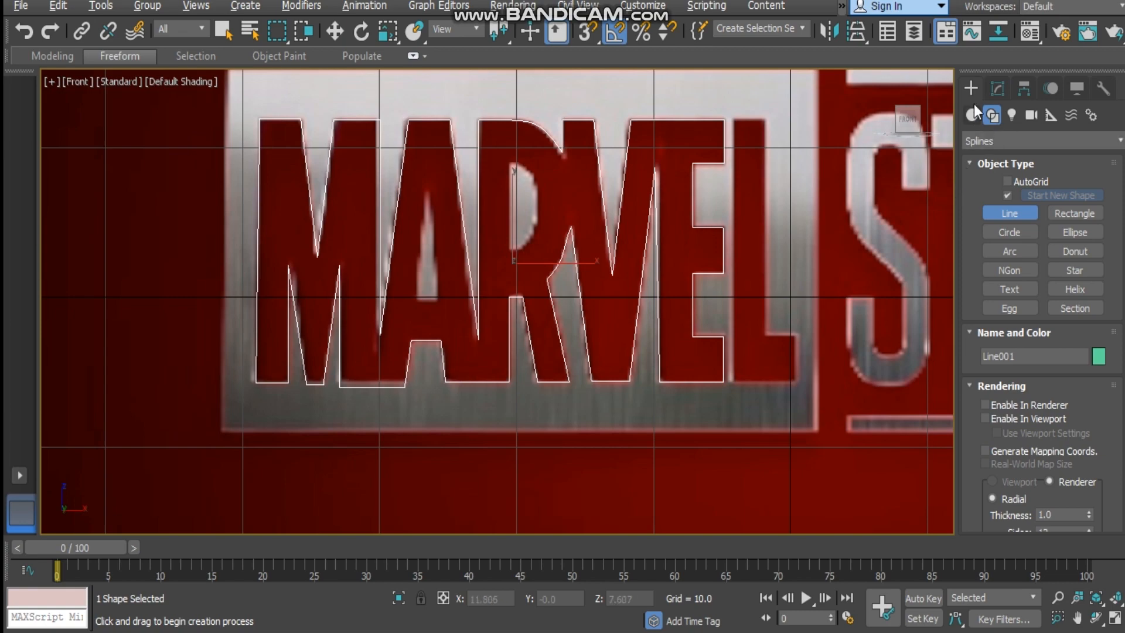
- At vertex level, move the two baseline vertices between the M and A about 0.3 up and 0.09 to the right
click(997, 89)
click(970, 166)
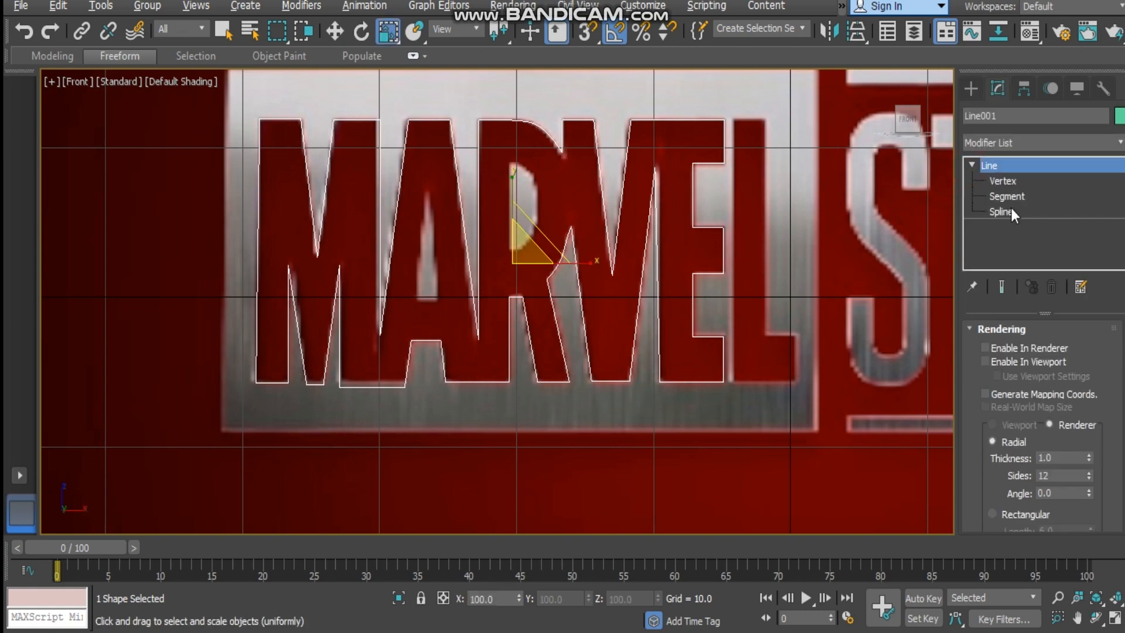
click(1002, 181)
scroll(424, 401, up, 8)
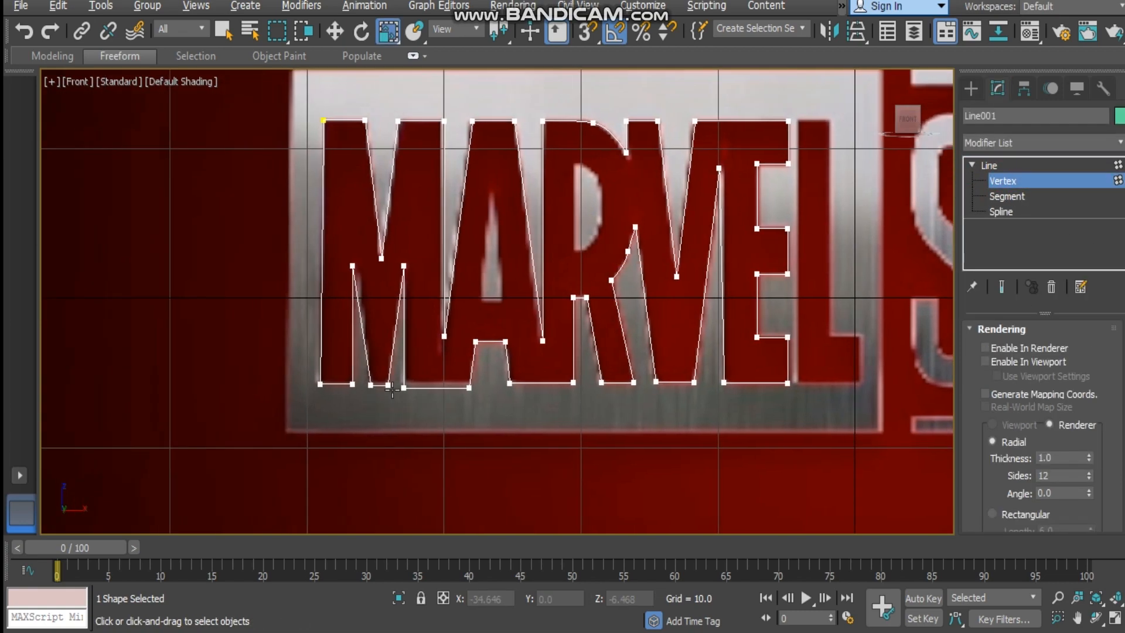
drag(455, 383, 427, 381)
key(w)
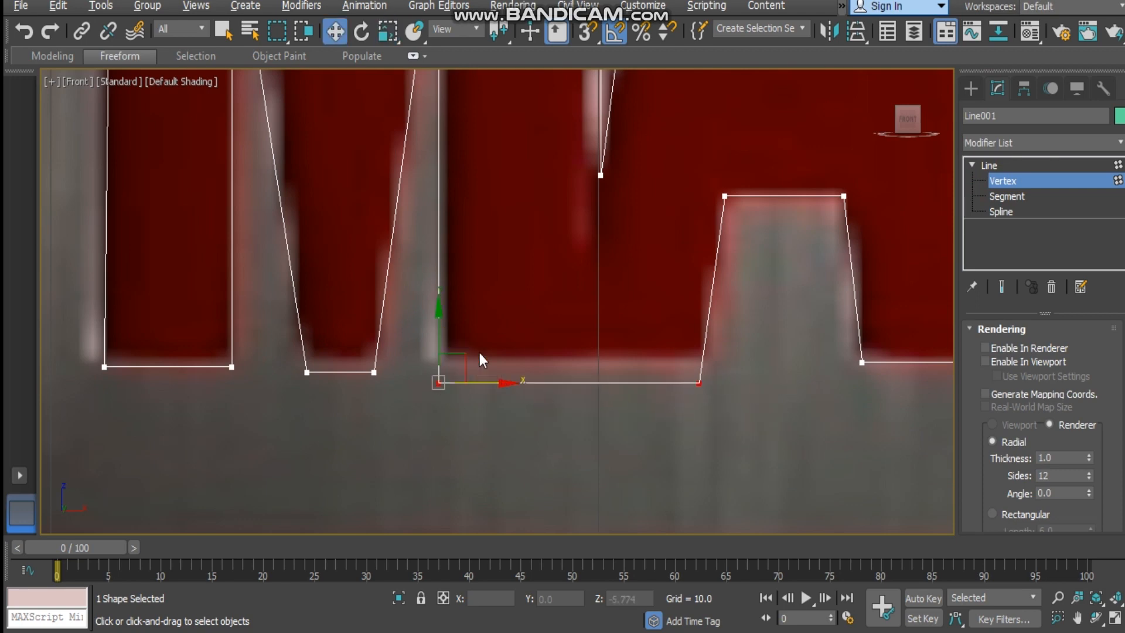
drag(440, 322, 444, 303)
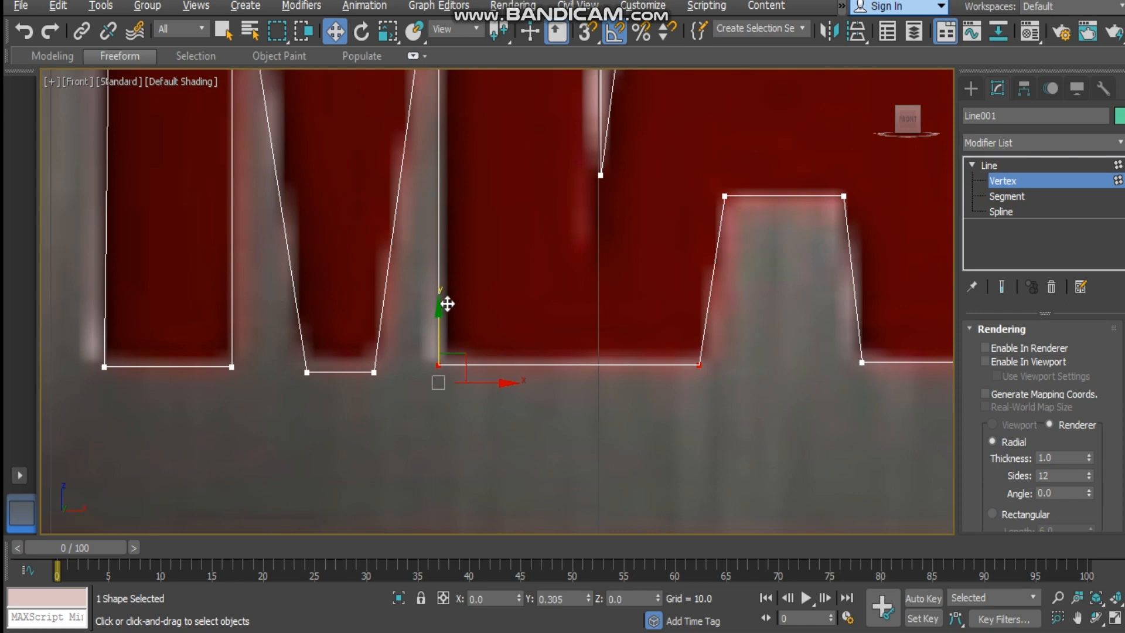
drag(507, 364, 513, 364)
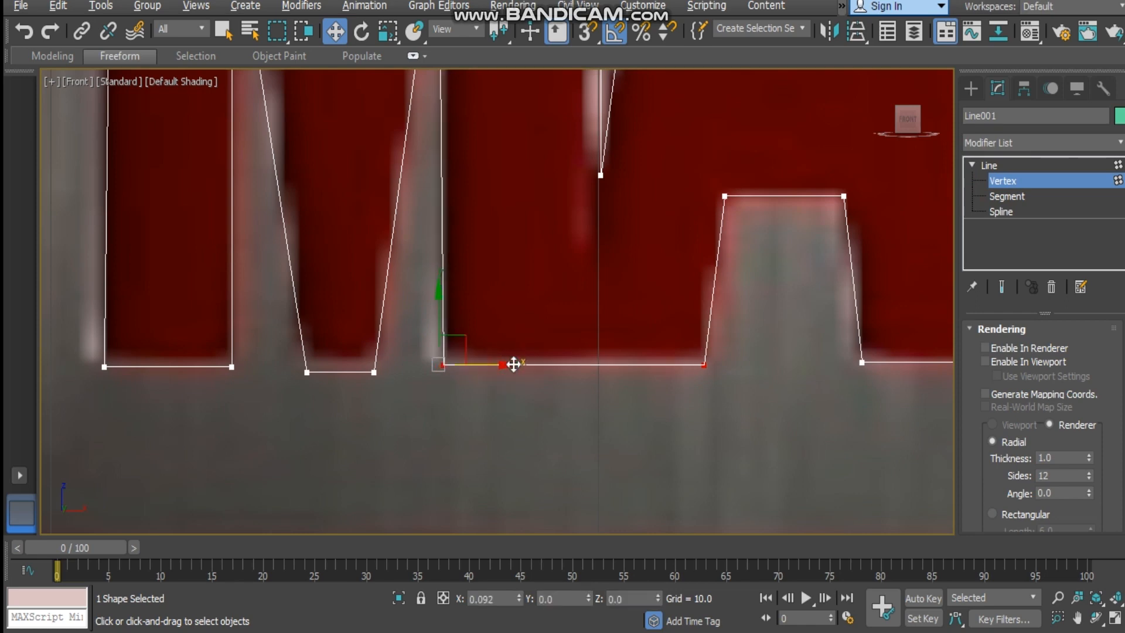
- Raise the bottom vertices of the M's middle and left feet slightly to match the reference baseline
drag(292, 370, 291, 368)
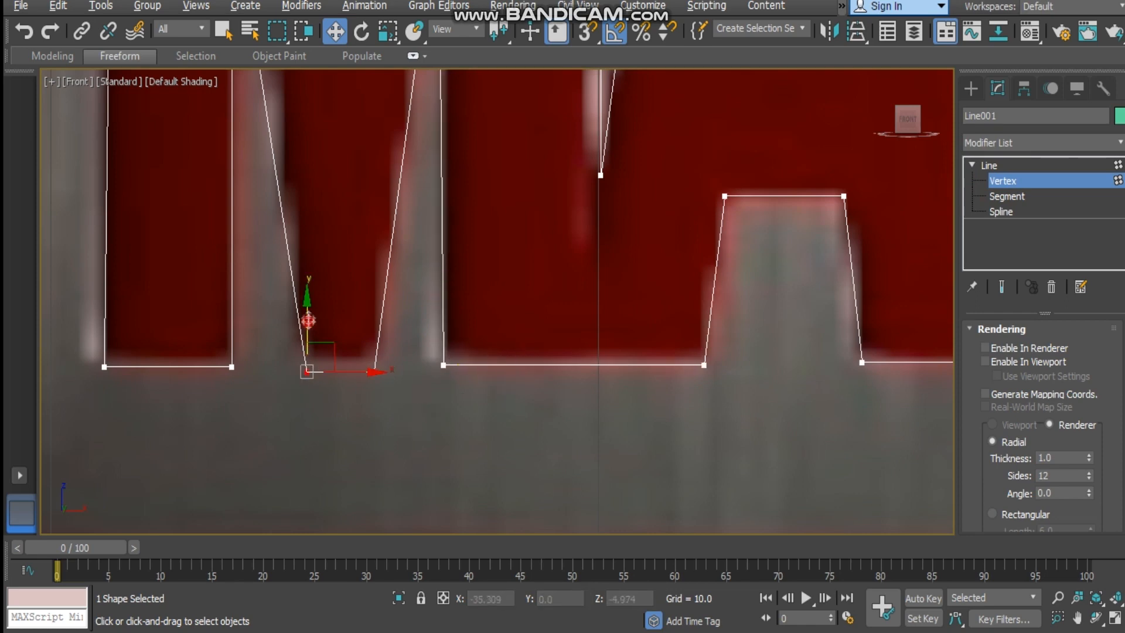
drag(304, 319, 308, 310)
click(401, 417)
drag(82, 361, 65, 349)
drag(105, 308, 106, 304)
- Adjust the vertices at the E's lower inner corners and raise its bottom-edge vertices slightly to fit the reference
middle_drag(738, 474, 488, 475)
scroll(488, 476, down, 2)
scroll(809, 385, down, 2)
middle_drag(896, 376, 518, 405)
scroll(645, 378, up, 1)
middle_drag(596, 282, 526, 244)
scroll(656, 268, up, 2)
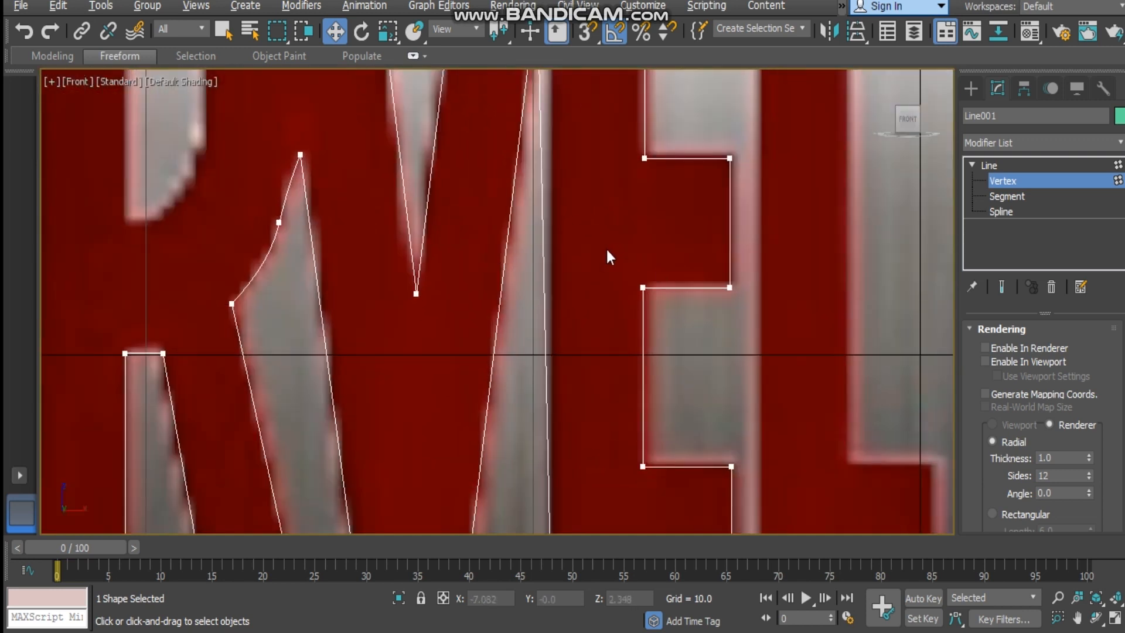
drag(608, 248, 709, 469)
scroll(709, 445, down, 1)
middle_drag(709, 430, 679, 518)
scroll(712, 317, up, 2)
drag(722, 349, 502, 409)
drag(549, 322, 549, 317)
- Nudge one more misaligned vertex of the MARVEL outline slightly left to fit the reference letters
scroll(549, 317, down, 2)
middle_drag(325, 230, 530, 207)
click(528, 475)
drag(580, 480, 576, 480)
scroll(548, 362, down, 1)
middle_drag(450, 170, 514, 226)
scroll(248, 243, down, 3)
middle_drag(249, 244, 500, 237)
scroll(622, 307, up, 1)
middle_drag(623, 307, 621, 279)
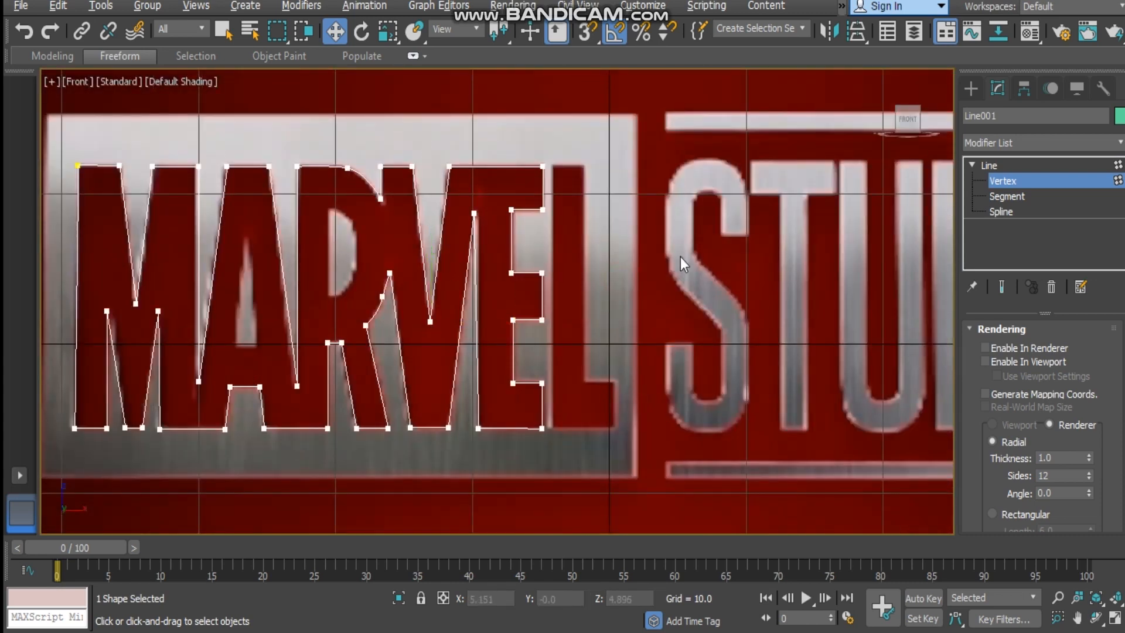
- Trace the reference's letter L as a separate closed line shape in the front view
click(970, 89)
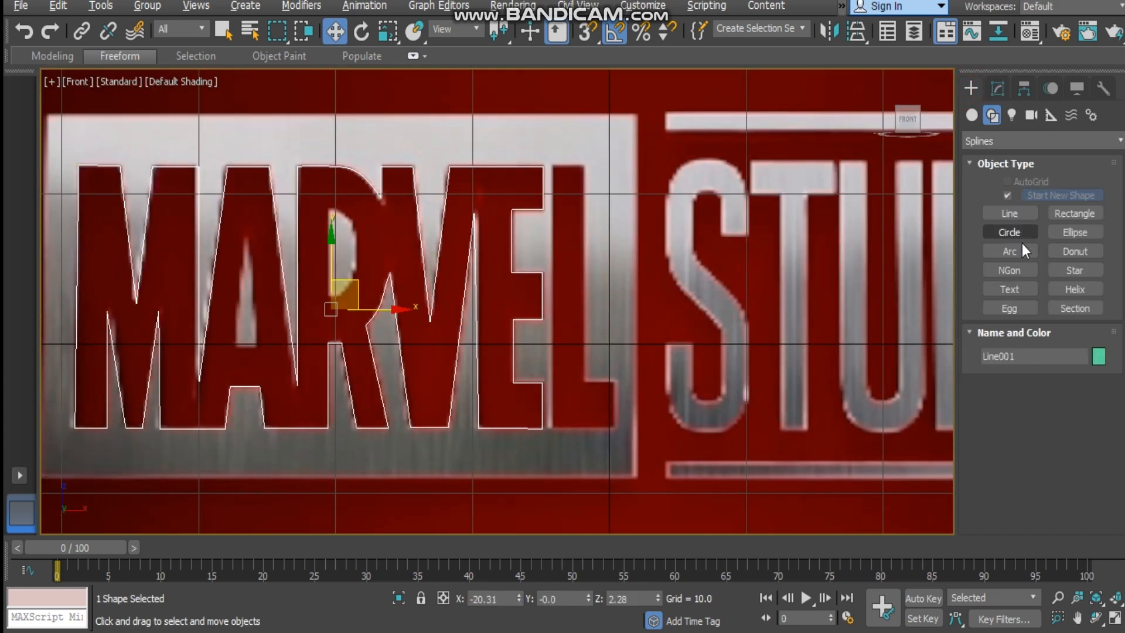
click(1010, 213)
middle_drag(497, 231, 485, 219)
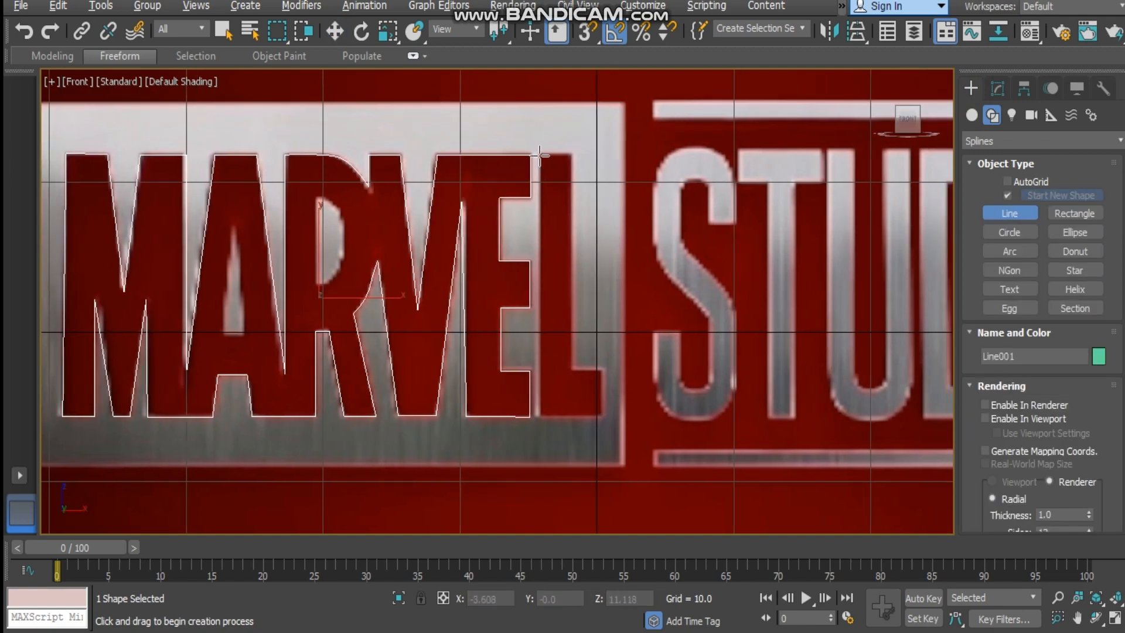
scroll(540, 155, up, 5)
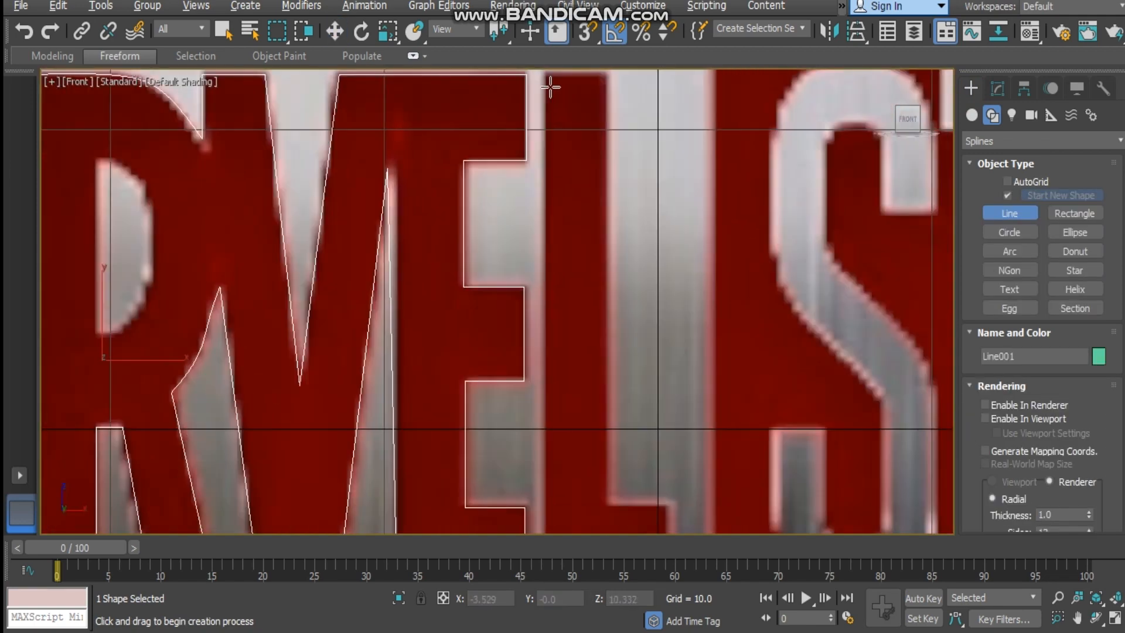
click(547, 78)
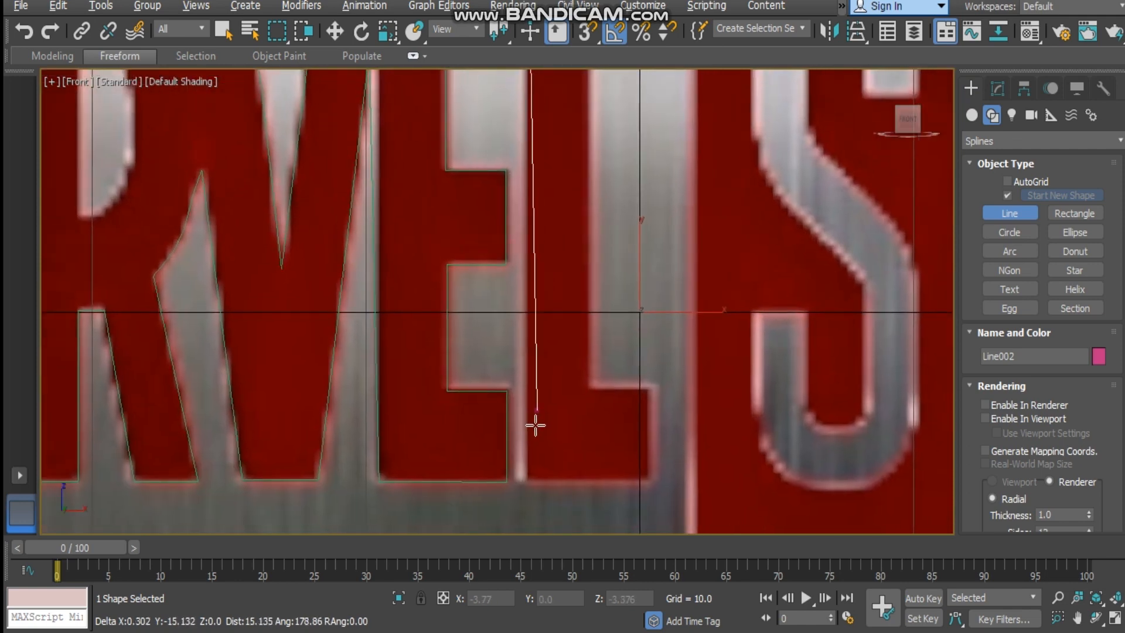
click(529, 481)
click(650, 390)
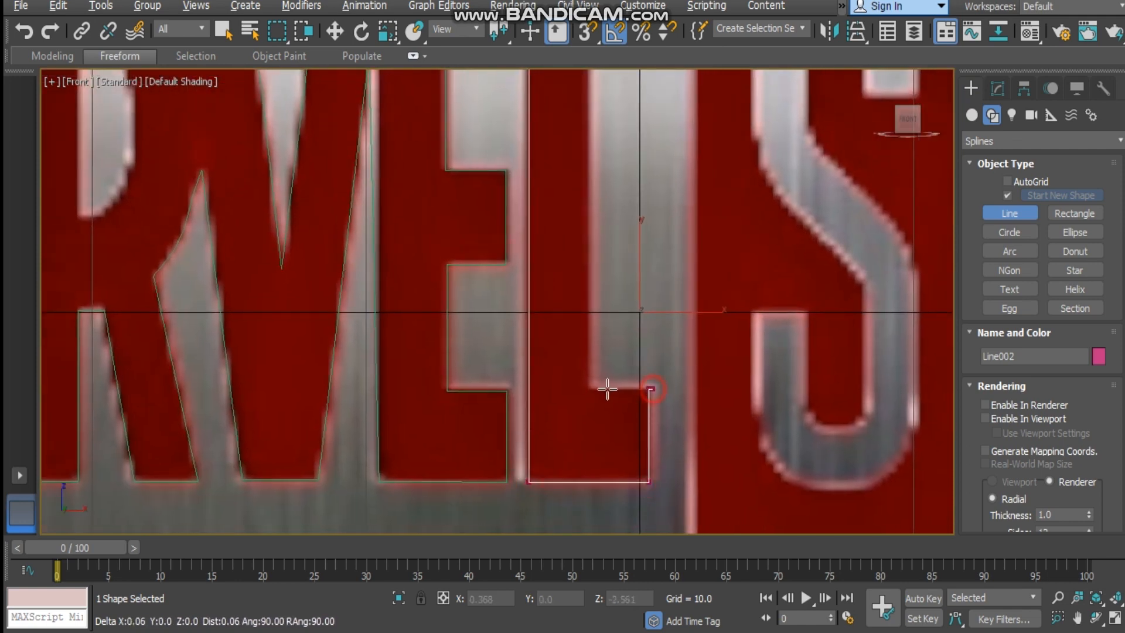
click(592, 389)
middle_drag(594, 234, 577, 513)
click(577, 236)
click(512, 238)
click(566, 374)
- At vertex level, raise the L outline's two top vertices to match the letter's upper edge in the reference
scroll(529, 177, up, 10)
click(997, 89)
click(972, 166)
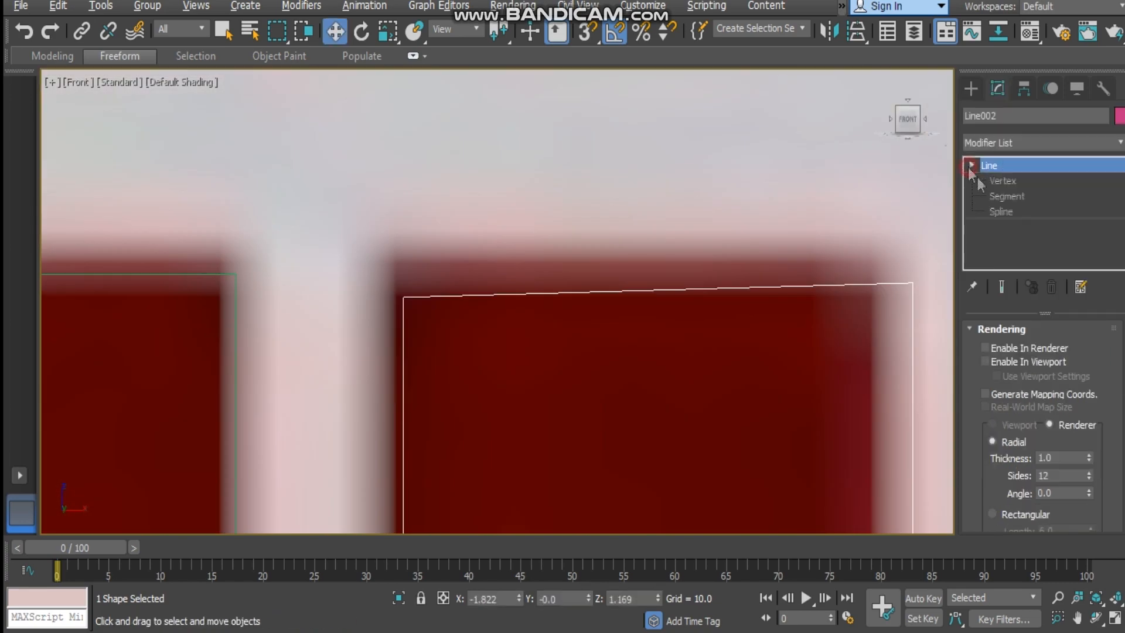
click(1002, 181)
click(402, 297)
drag(413, 242, 421, 209)
middle_drag(703, 258, 564, 232)
click(773, 258)
drag(775, 212, 774, 194)
scroll(773, 200, down, 8)
middle_drag(706, 233, 710, 100)
click(631, 429)
scroll(609, 439, down, 6)
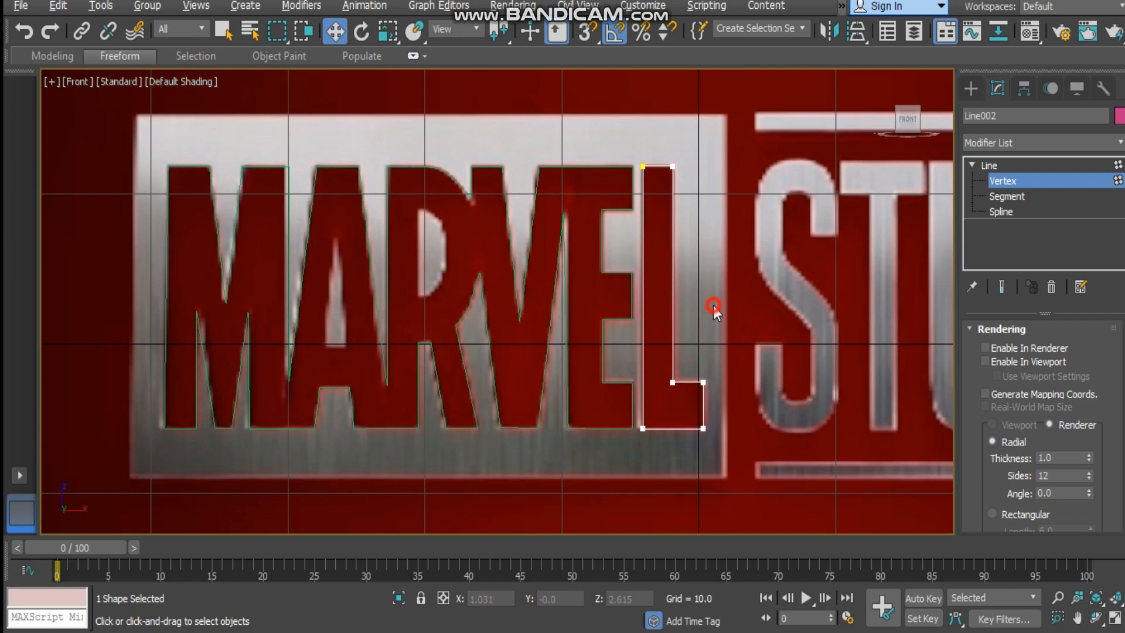
middle_drag(639, 346, 688, 418)
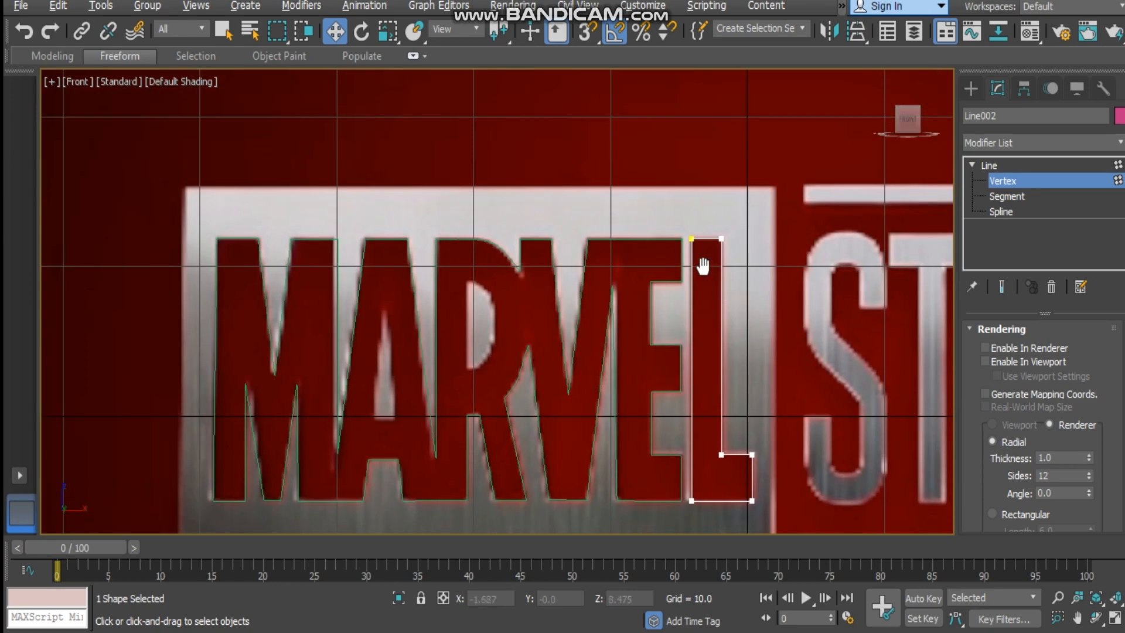
middle_drag(707, 270, 687, 246)
click(737, 278)
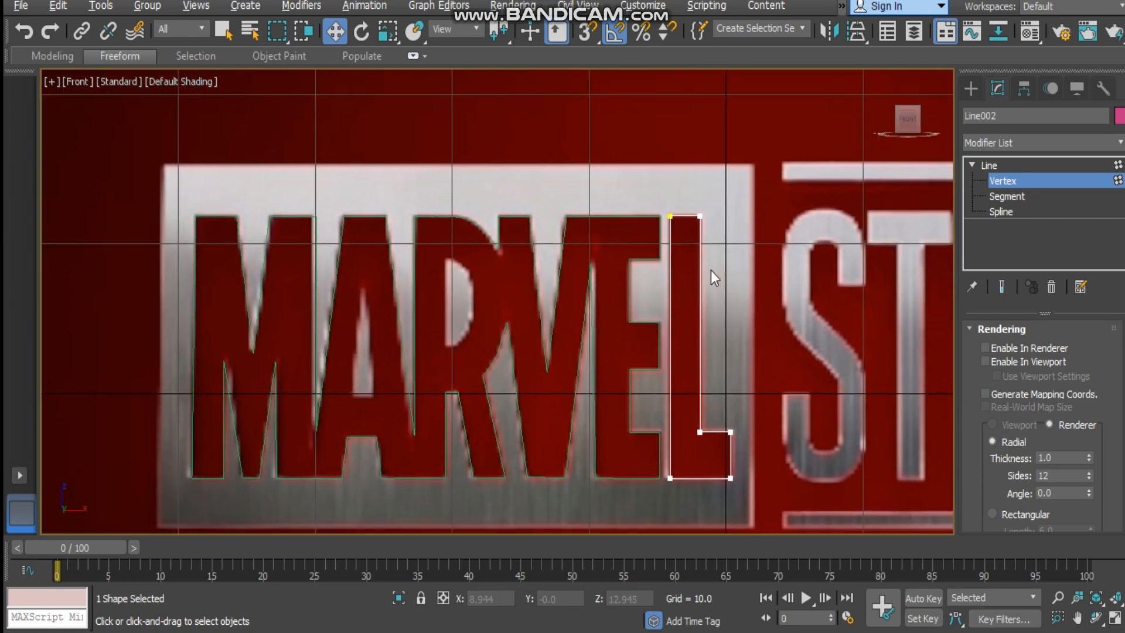
- Restore the four-viewport layout and hide the reference image plane
key(alt+w)
alt+middle_drag(785, 425, 637, 413)
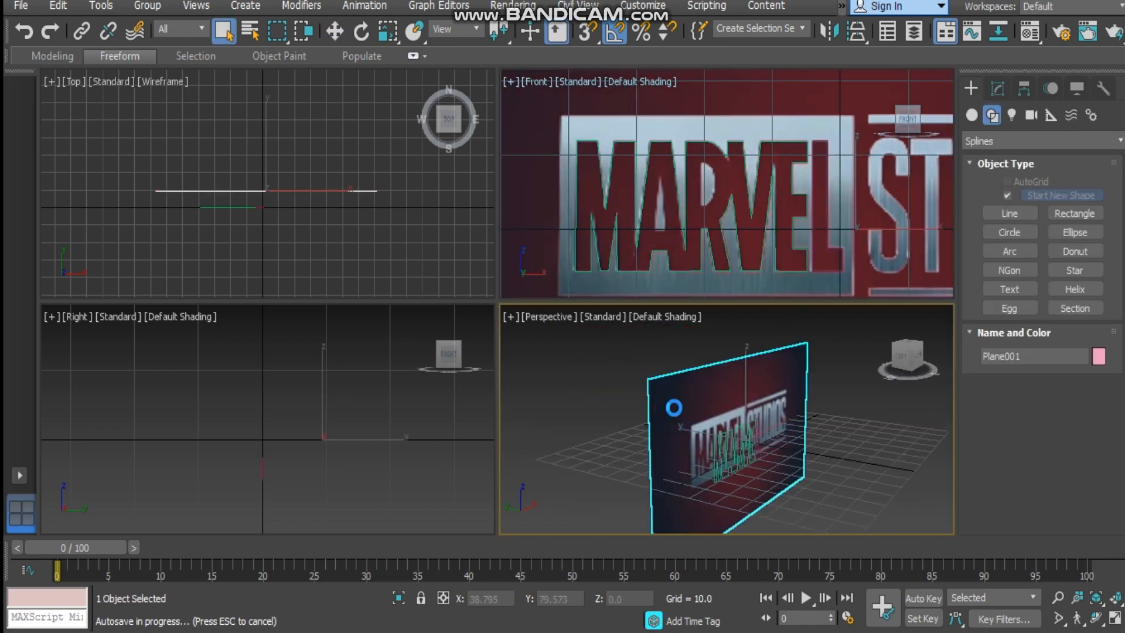
key(e)
alt+middle_drag(799, 447, 899, 462)
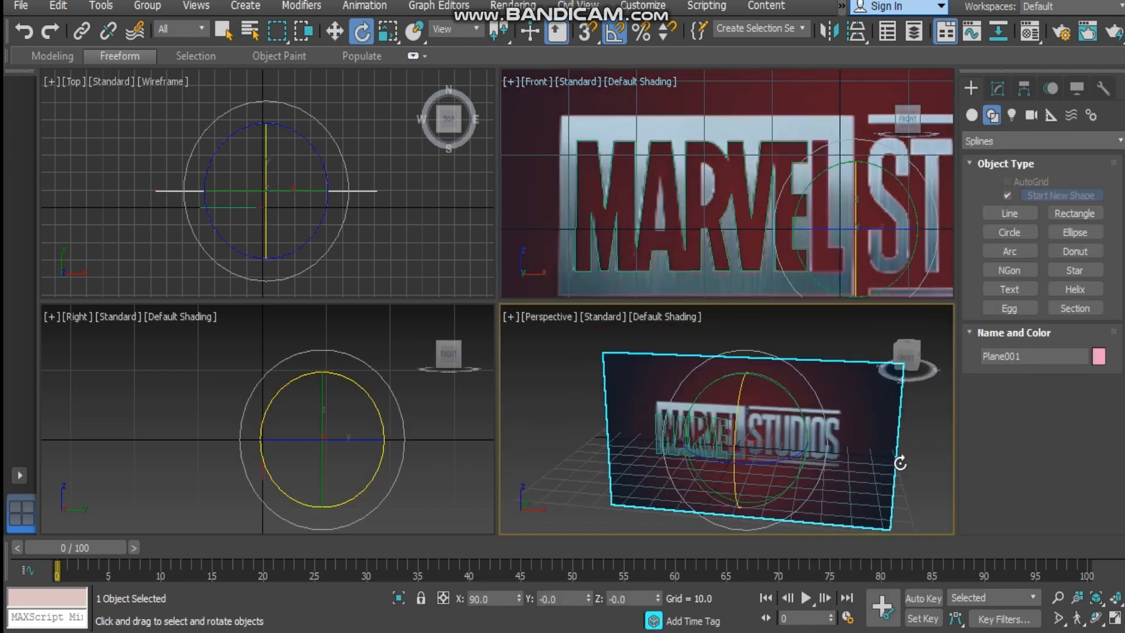
right_click(822, 399)
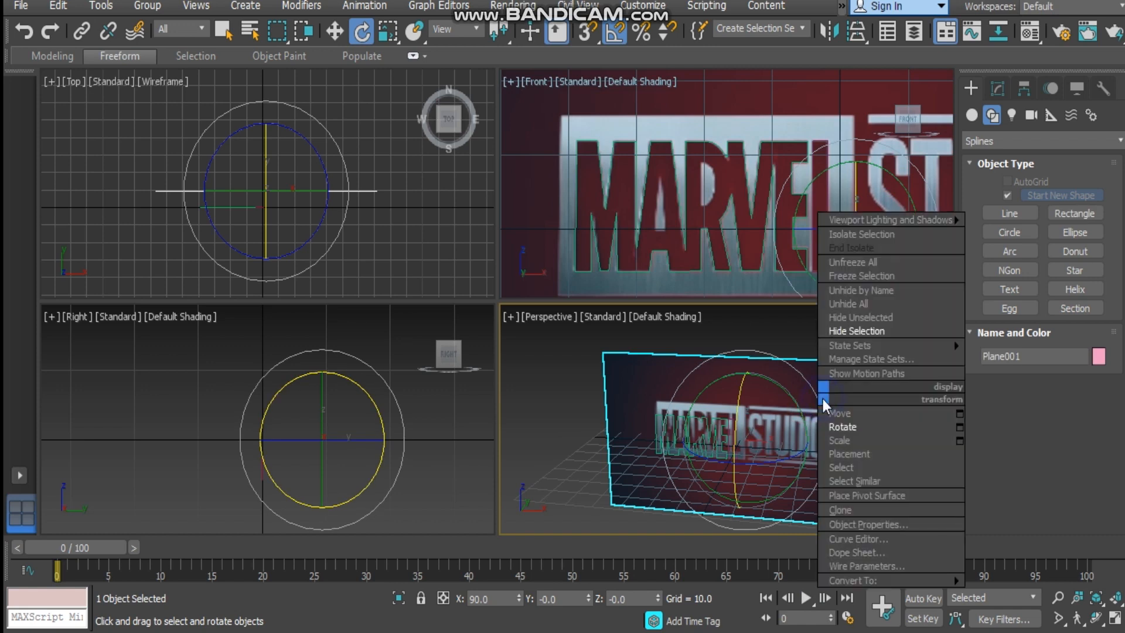
click(871, 331)
scroll(700, 451, up, 6)
scroll(701, 451, down, 5)
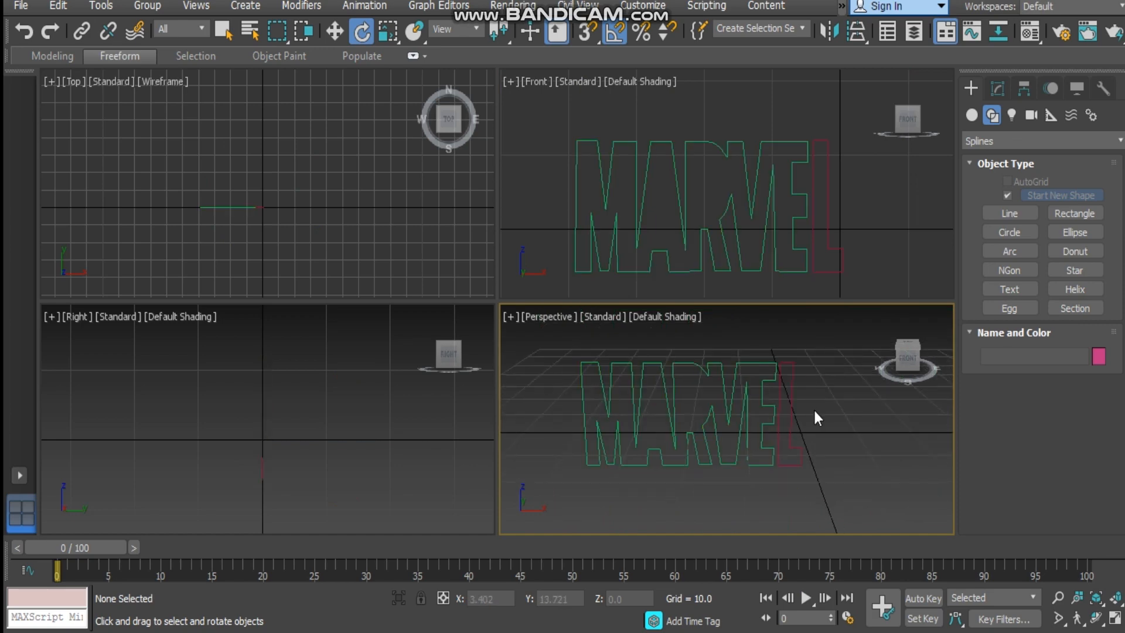
- Apply an Extrude modifier to the MARVE outline with an amount of 10
click(752, 439)
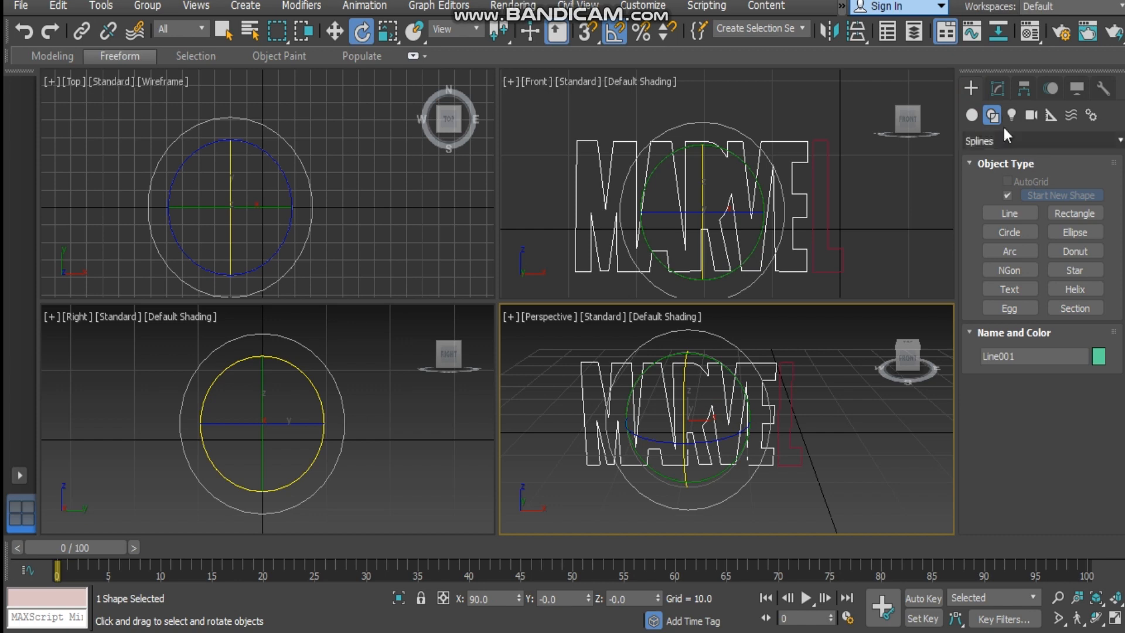
click(999, 89)
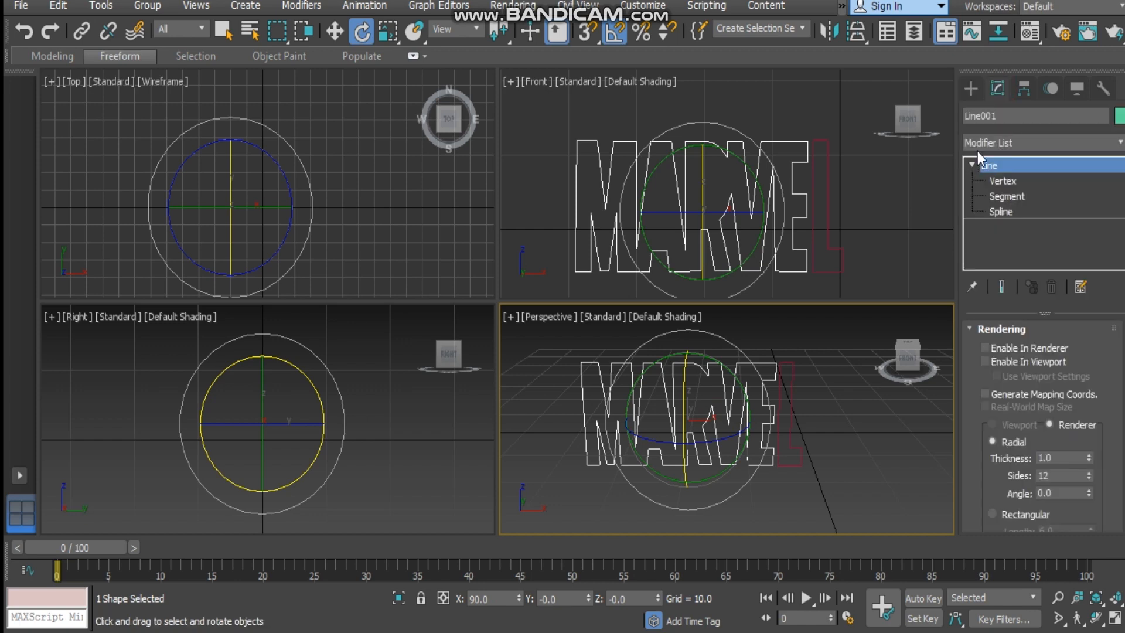
click(993, 143)
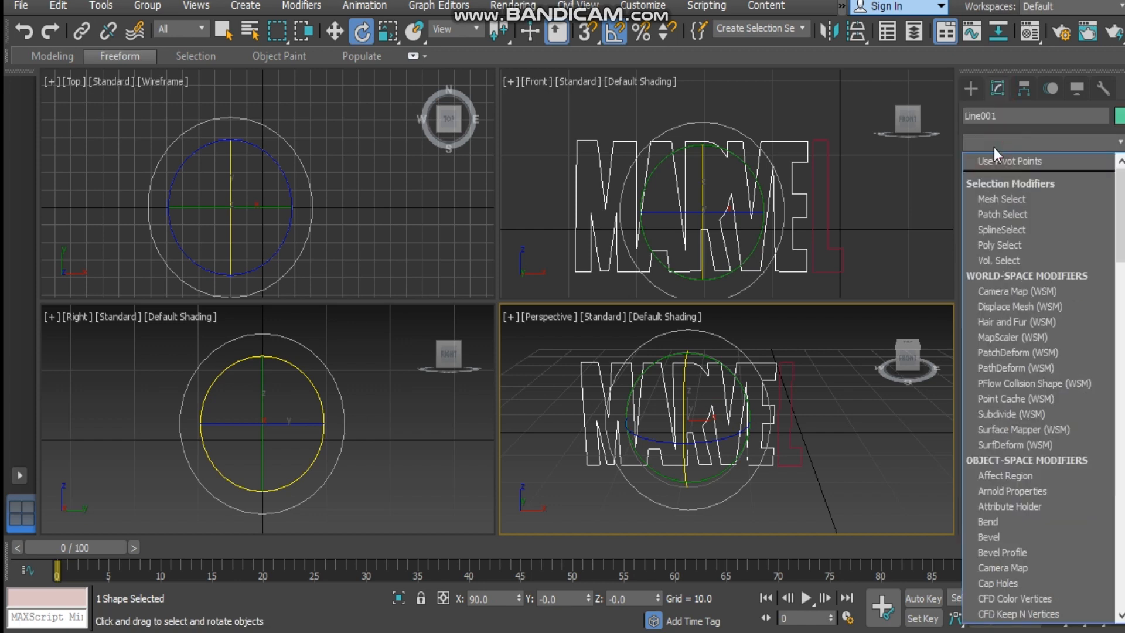
text(ex)
key(Return)
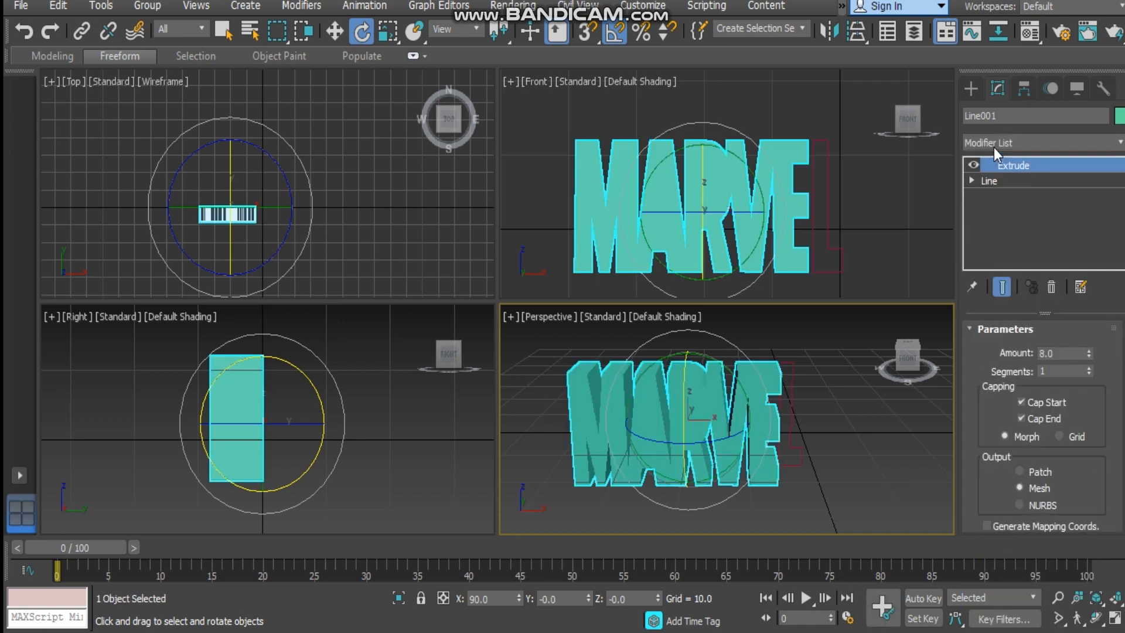
alt+middle_drag(794, 379, 773, 419)
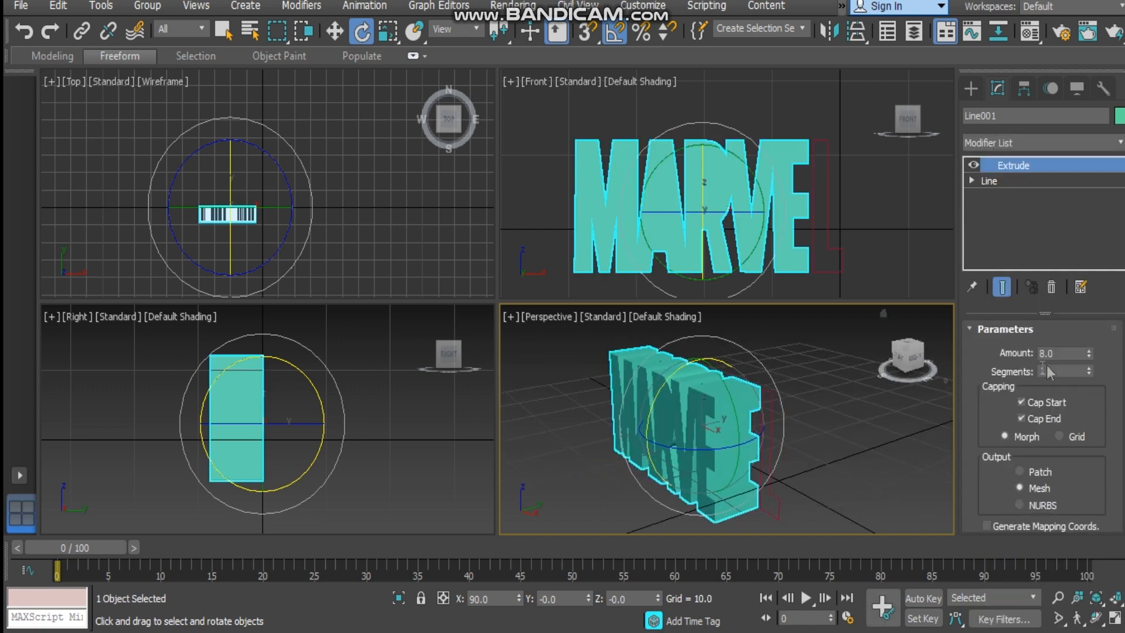
text(0)
key(Return)
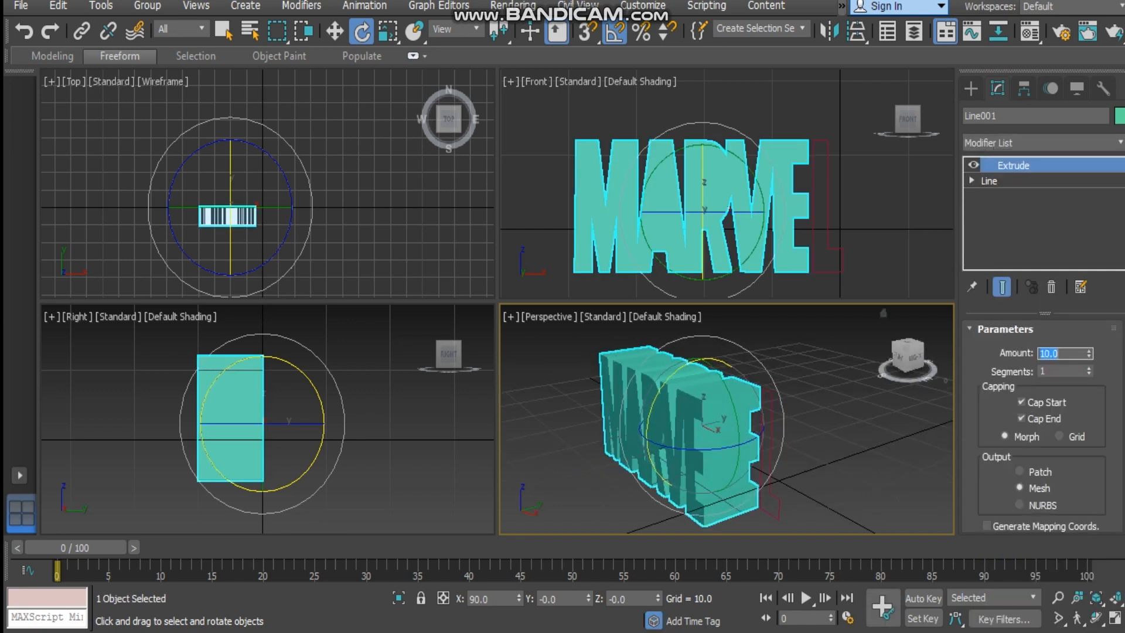
- Apply an Extrude modifier to the L outline
click(761, 511)
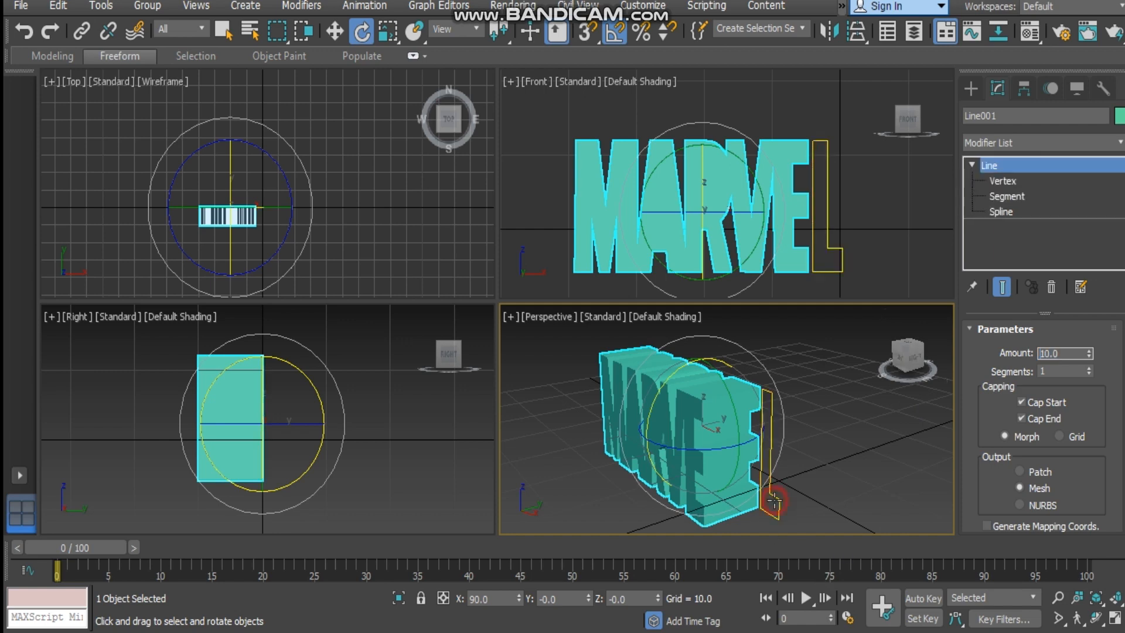
click(1008, 145)
text(ex)
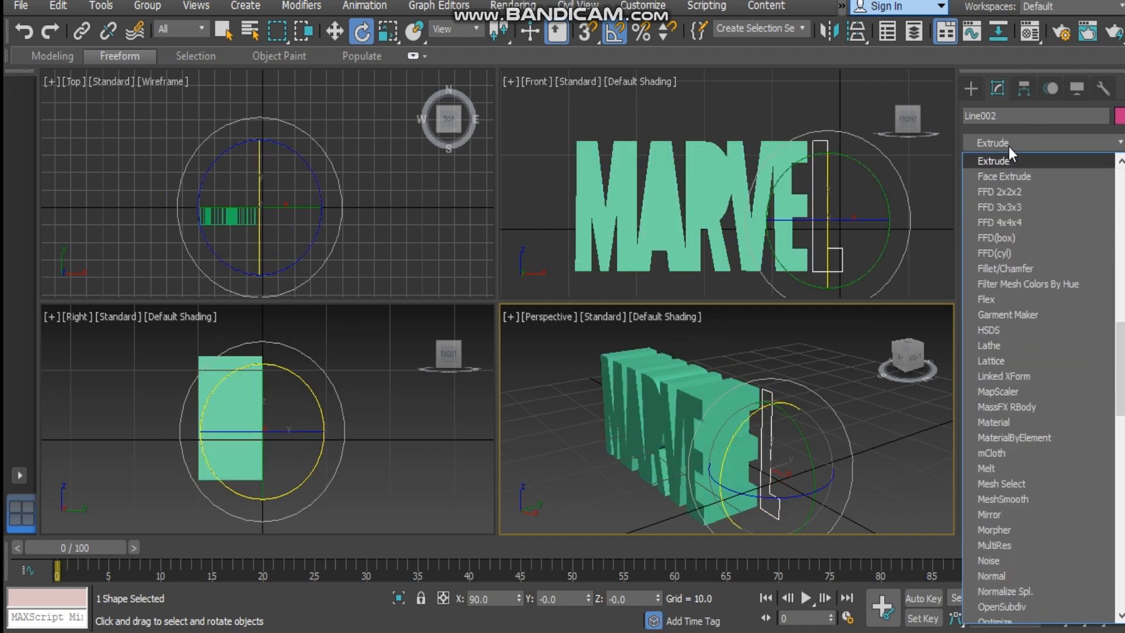
key(Return)
alt+middle_drag(814, 316, 689, 434)
- Select both extruded letter objects and group them under the name MARVEL
click(586, 374)
alt+middle_drag(585, 375, 814, 415)
drag(533, 375, 533, 376)
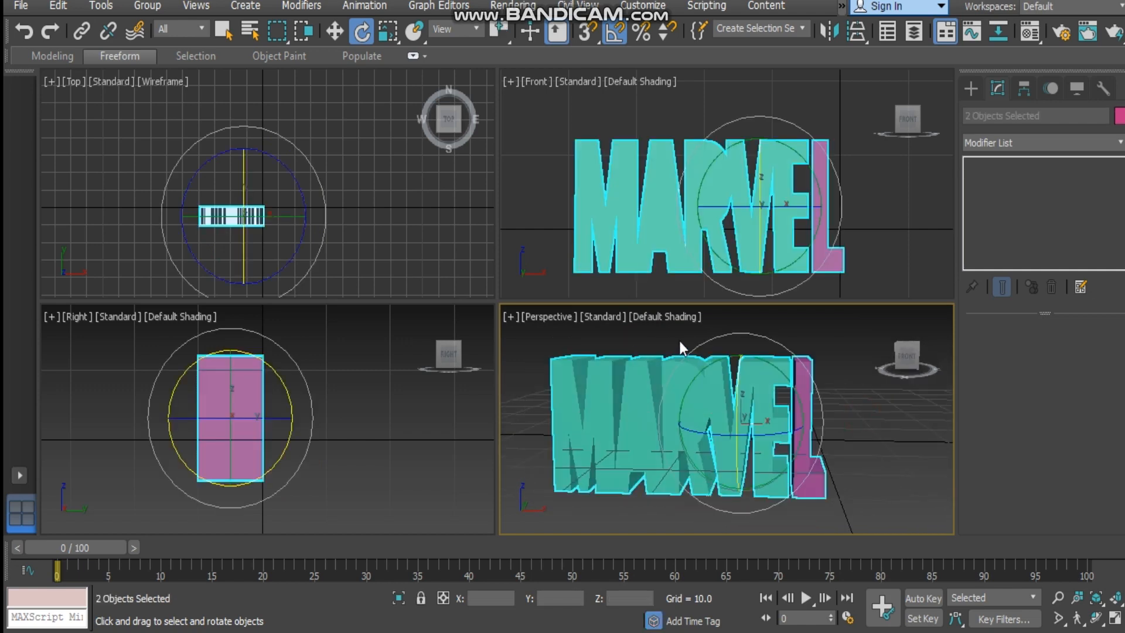
click(245, 8)
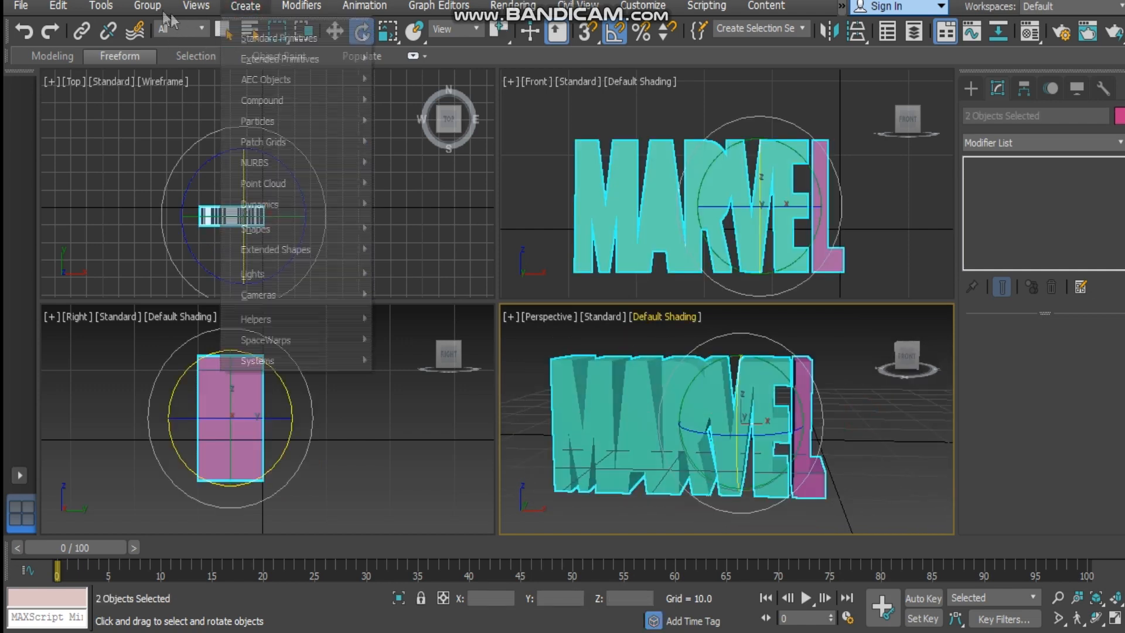
click(146, 8)
text(MARVEL)
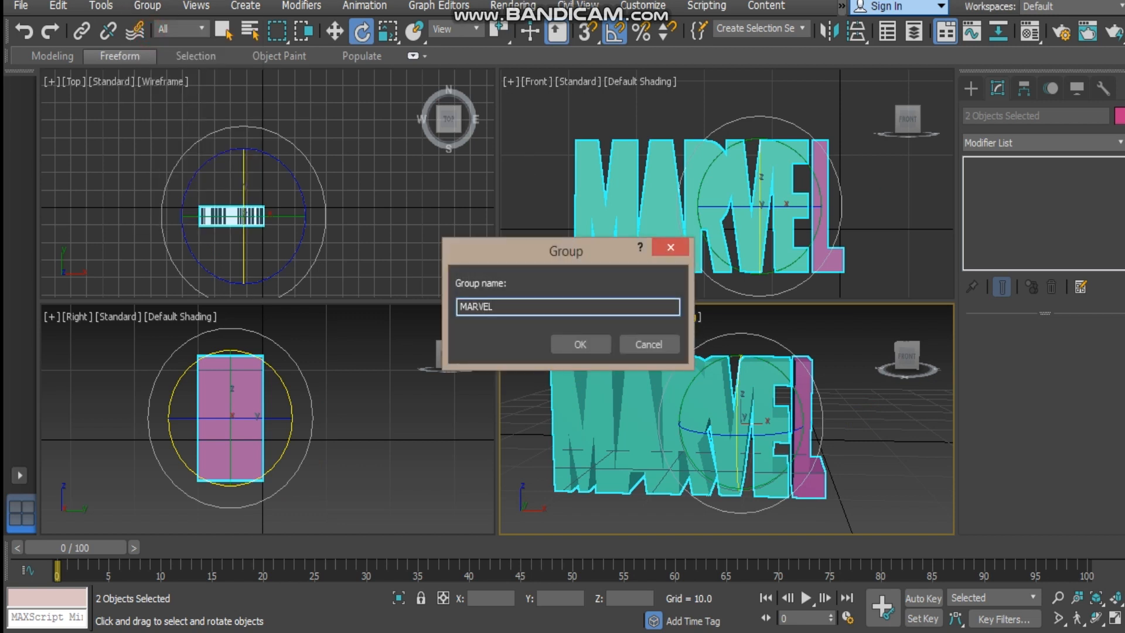
key(Return)
- Rotate the MARVEL group -90 degrees about the X axis so the lettering lies flat, and deselect it
drag(717, 408, 738, 332)
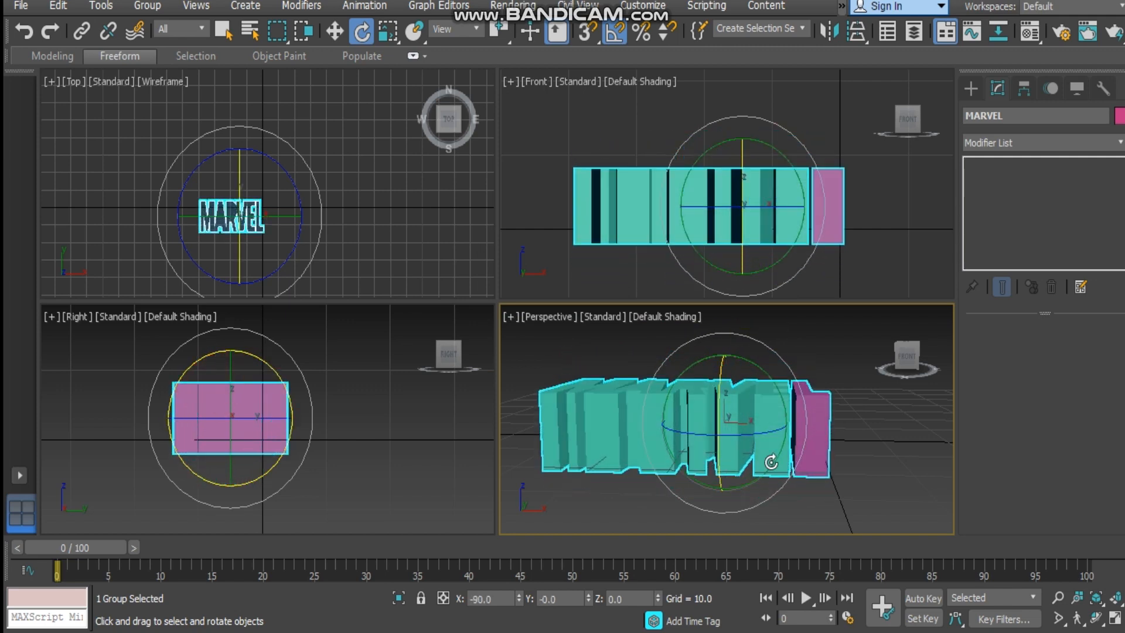
click(810, 504)
alt+middle_drag(809, 504, 722, 447)
scroll(721, 448, down, 1)
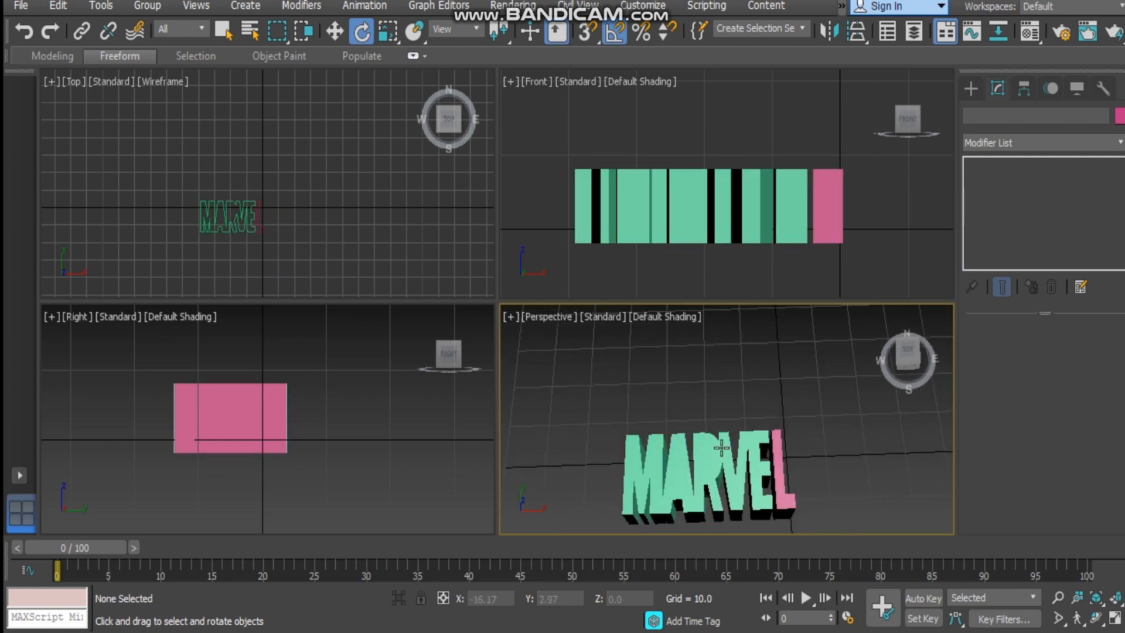
click(716, 454)
middle_drag(737, 446, 683, 403)
click(828, 372)
- Place a TextPlus object beside the MARVEL lettering in the perspective view
click(971, 88)
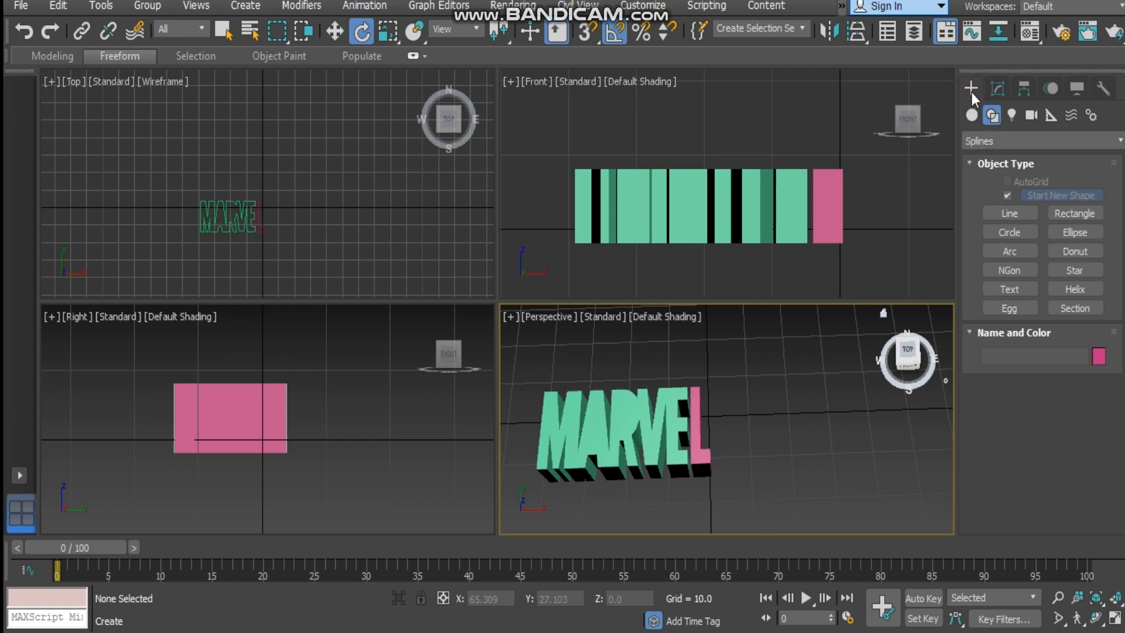
click(971, 115)
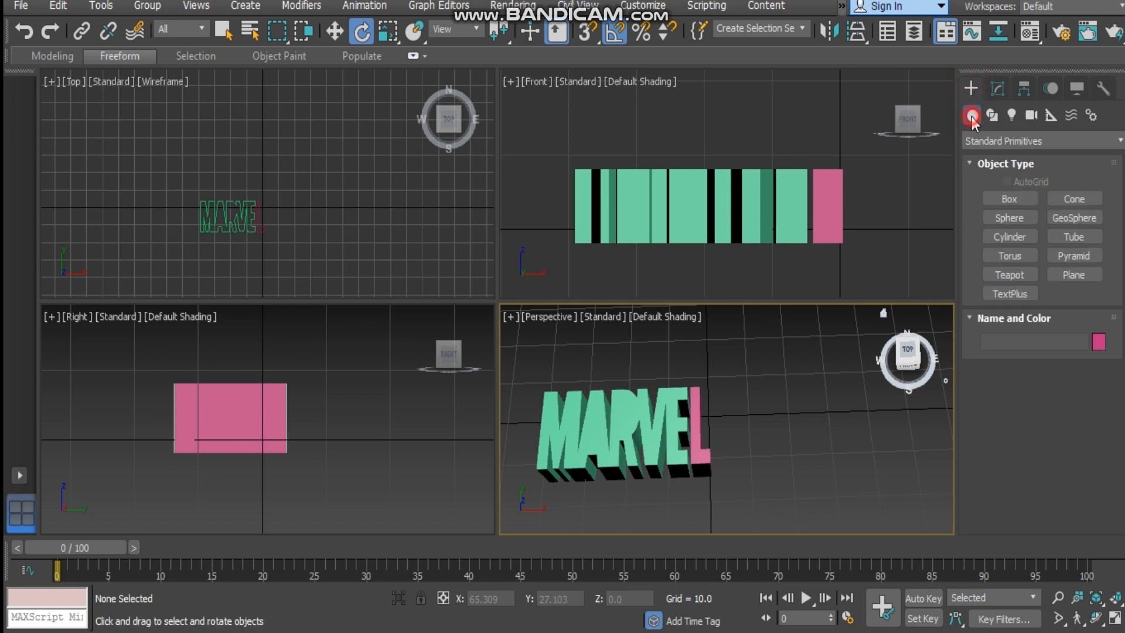
click(1008, 296)
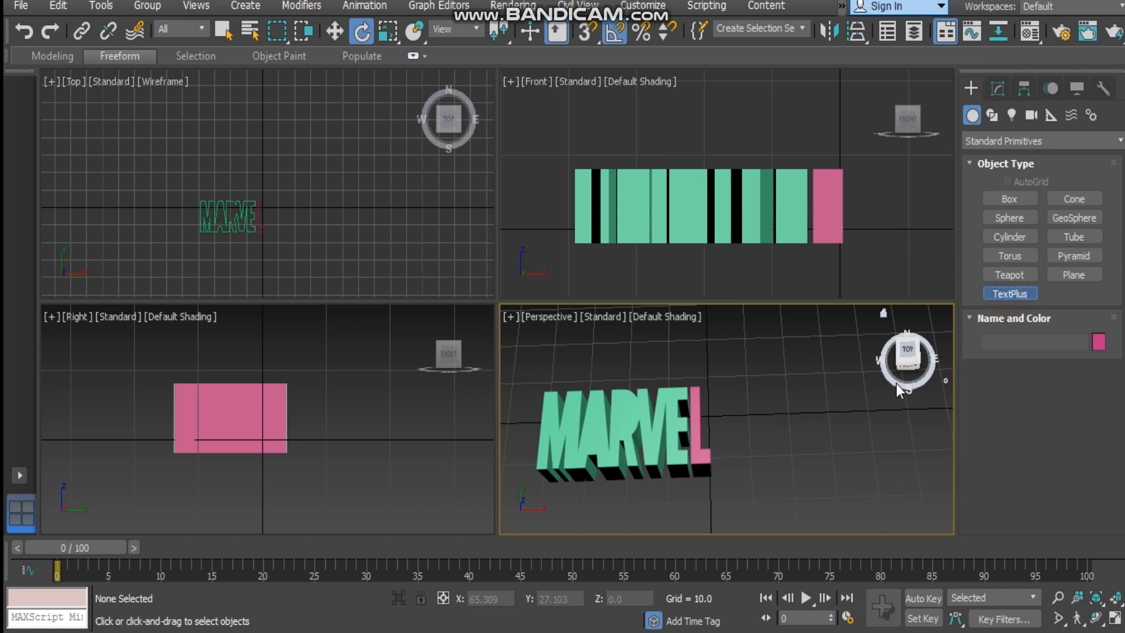
drag(895, 383, 867, 416)
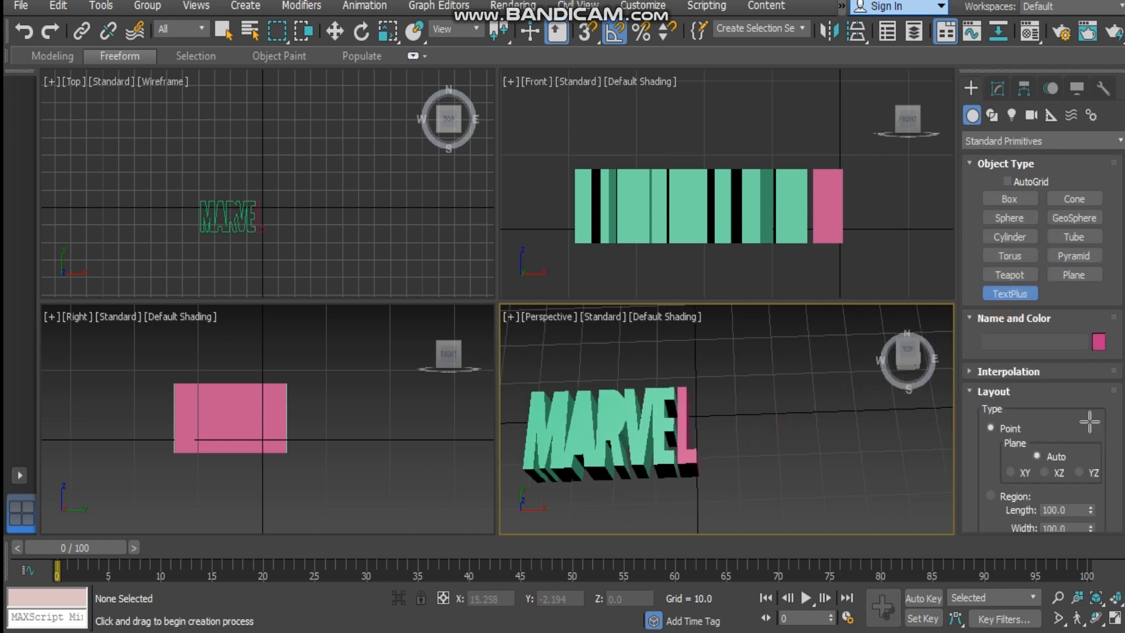
click(738, 417)
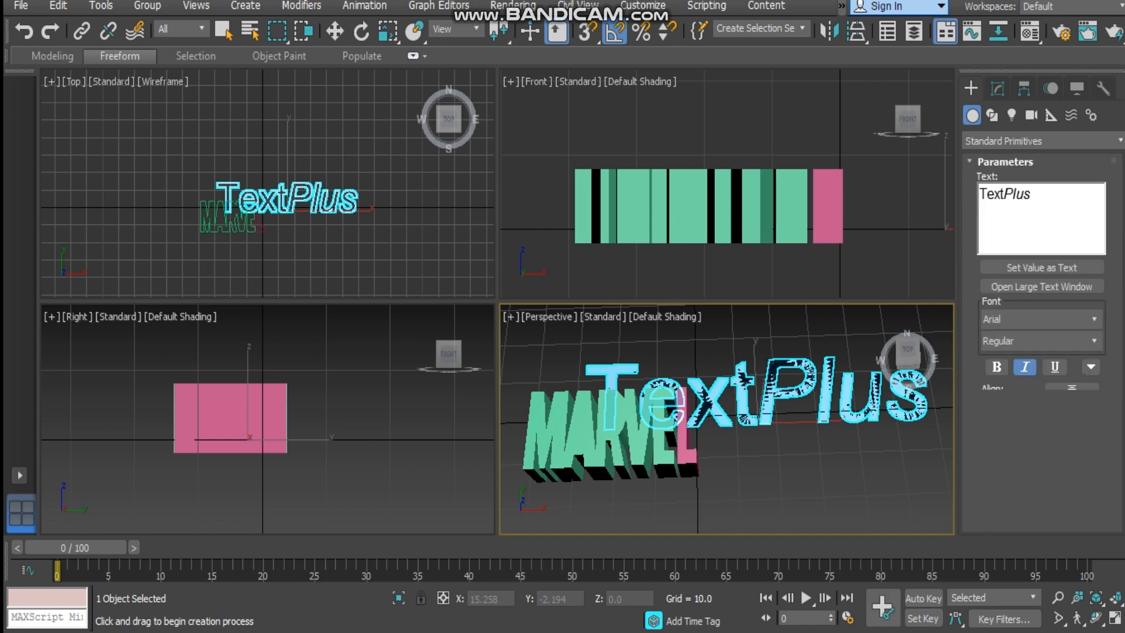
- Replace the default TextPlus wording with STUDIOS and set its font style to Bold
double_click(1005, 326)
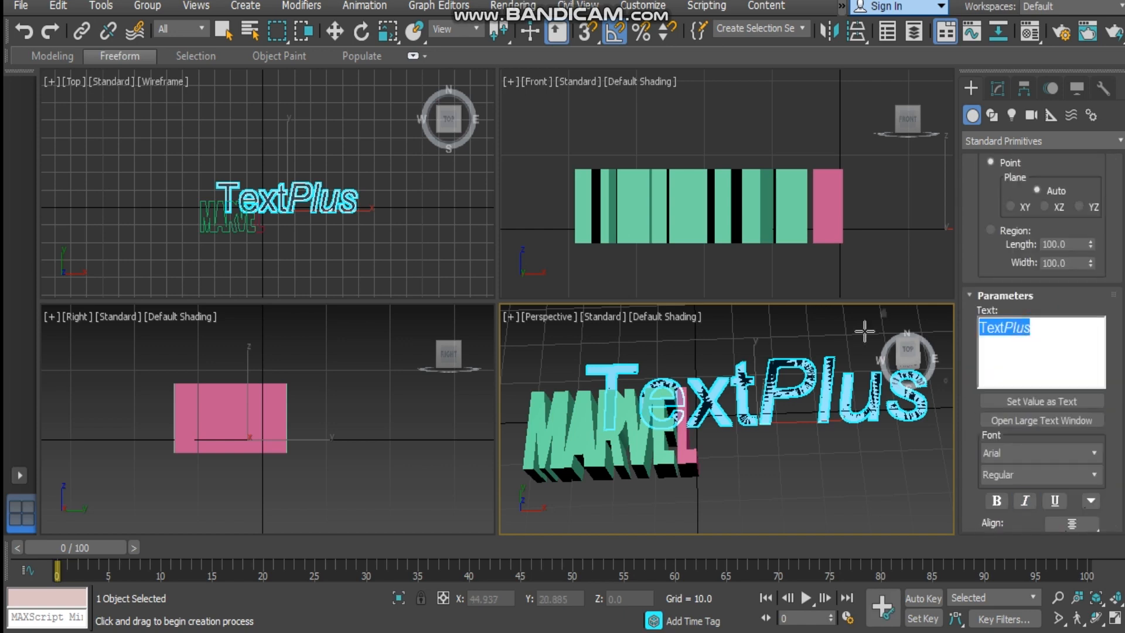
text(SR)
key(BackSpace)
text(T)
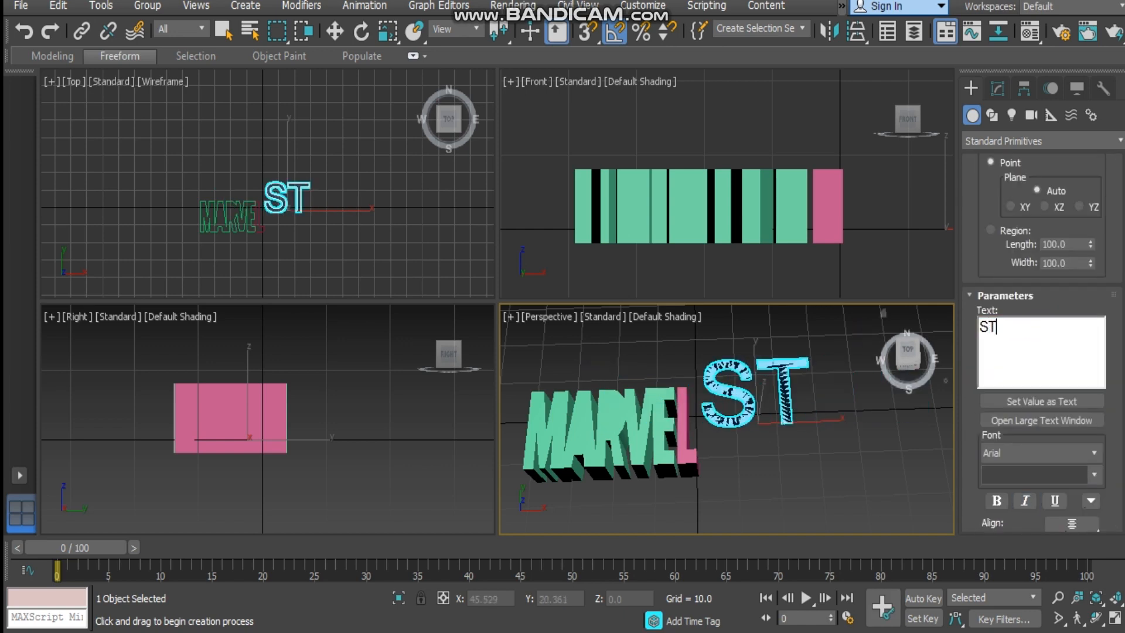
text(UDIOS)
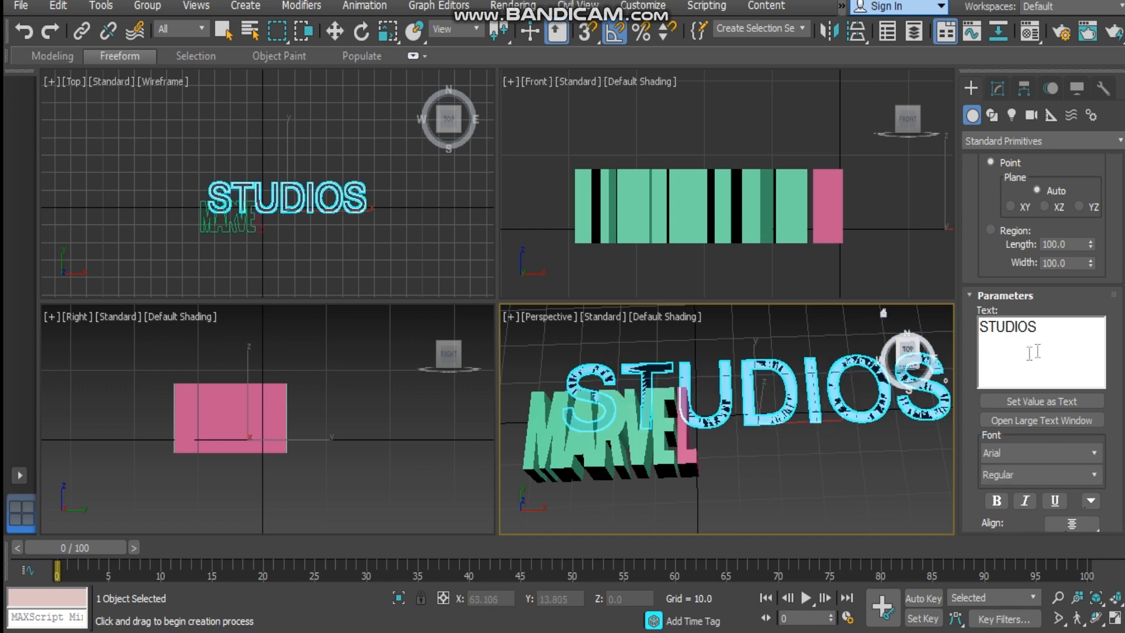
click(1006, 475)
click(1031, 521)
scroll(1032, 521, down, 5)
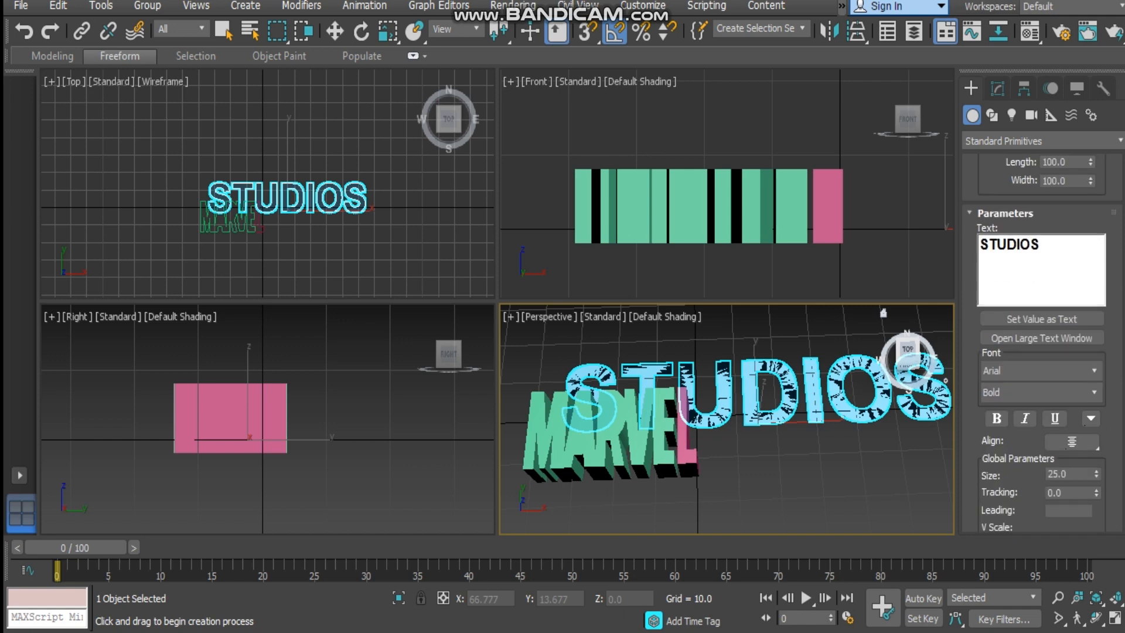
- Set the STUDIOS text's horizontal scale to 65 and apply an Extrude modifier to it
drag(1095, 441, 1097, 475)
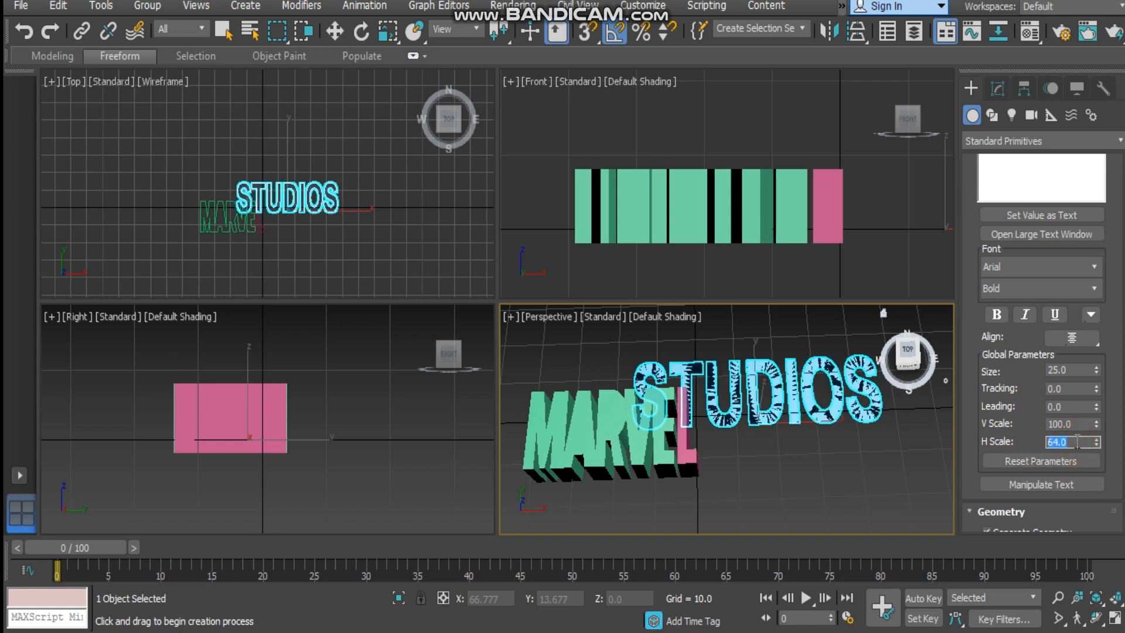
key(Return)
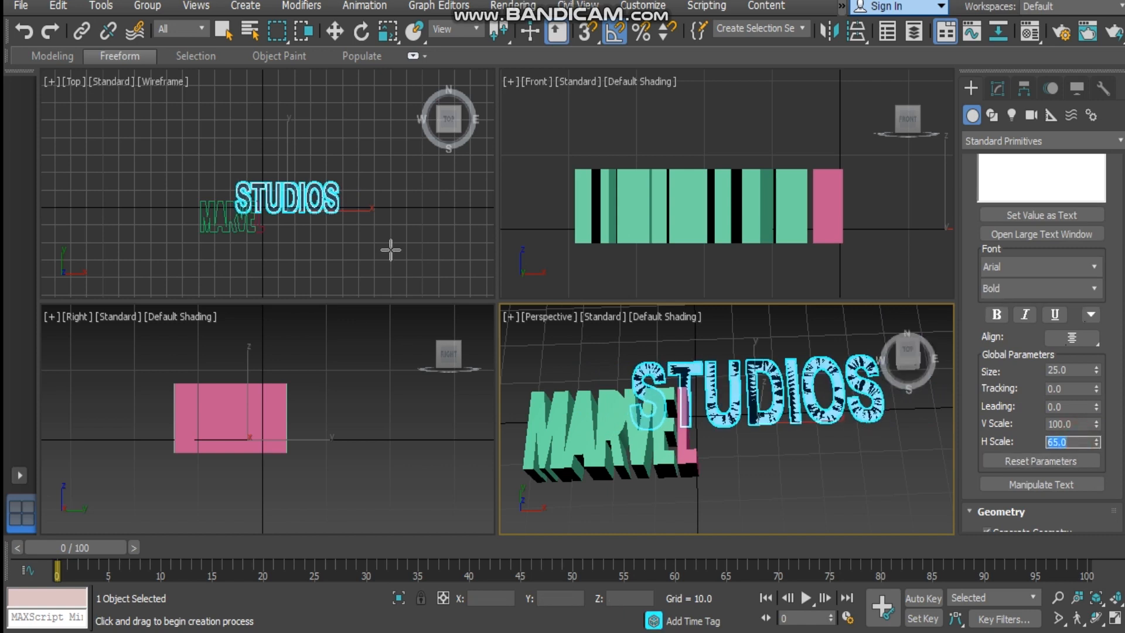
click(999, 92)
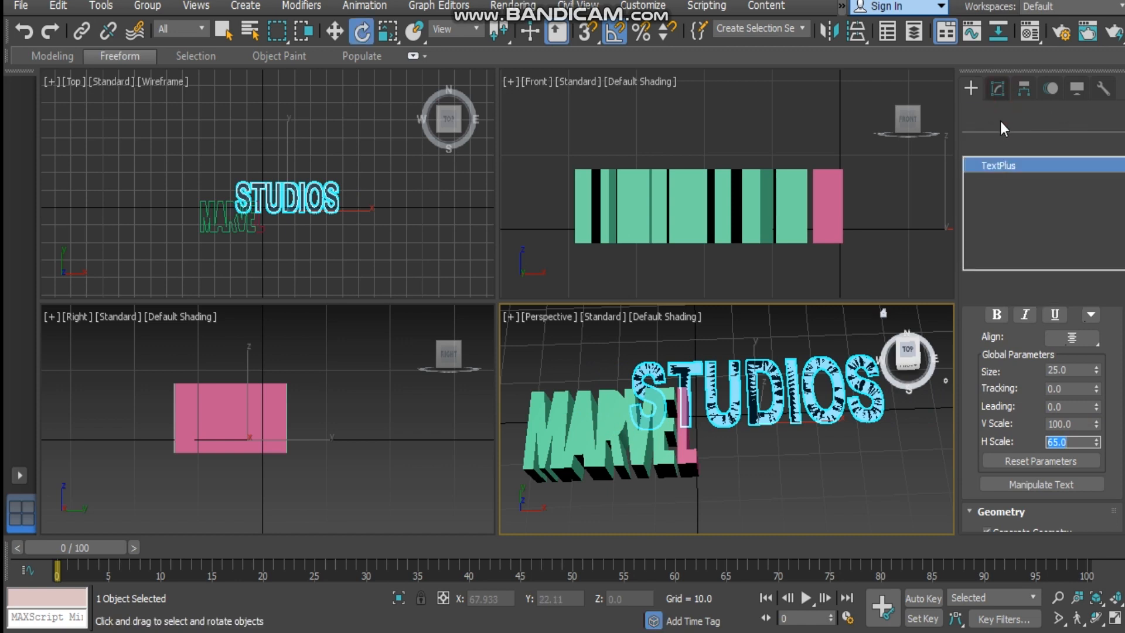
click(1013, 145)
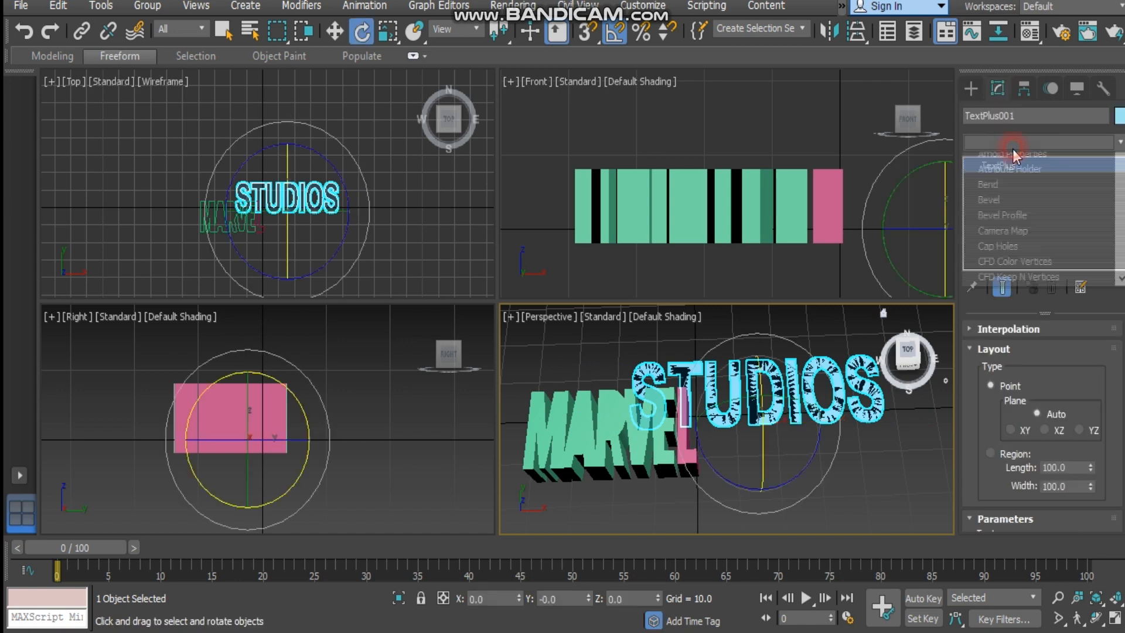
text(ext)
key(Return)
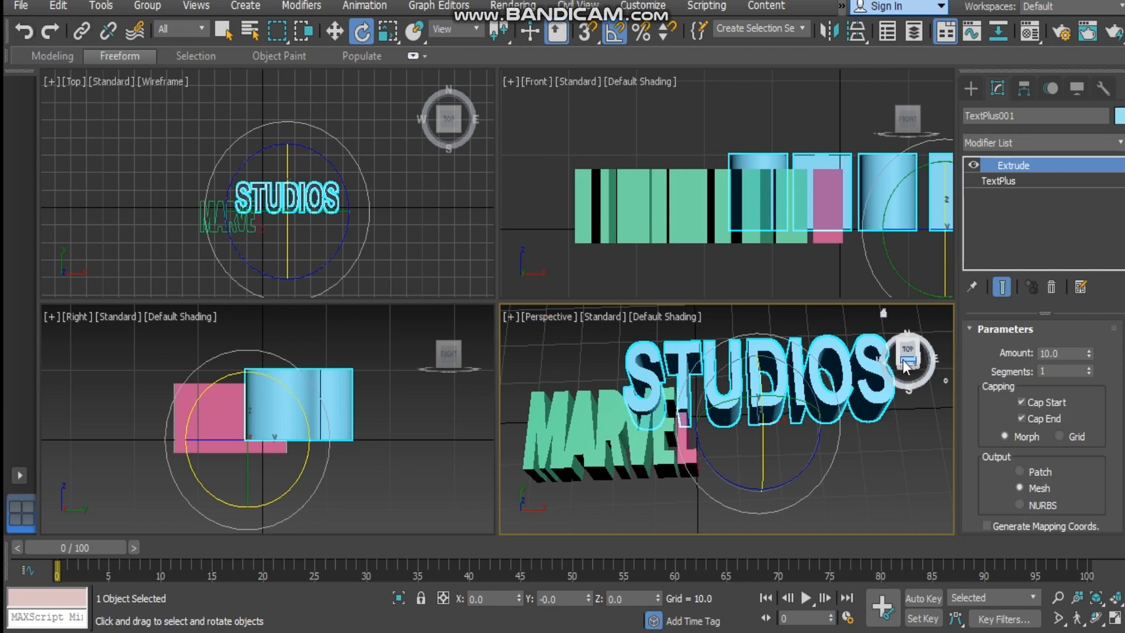
- Move the STUDIOS text level with the MARVEL lettering and shift it along X clear of the letter L
middle_drag(169, 228, 127, 218)
scroll(163, 216, up, 5)
scroll(126, 218, up, 2)
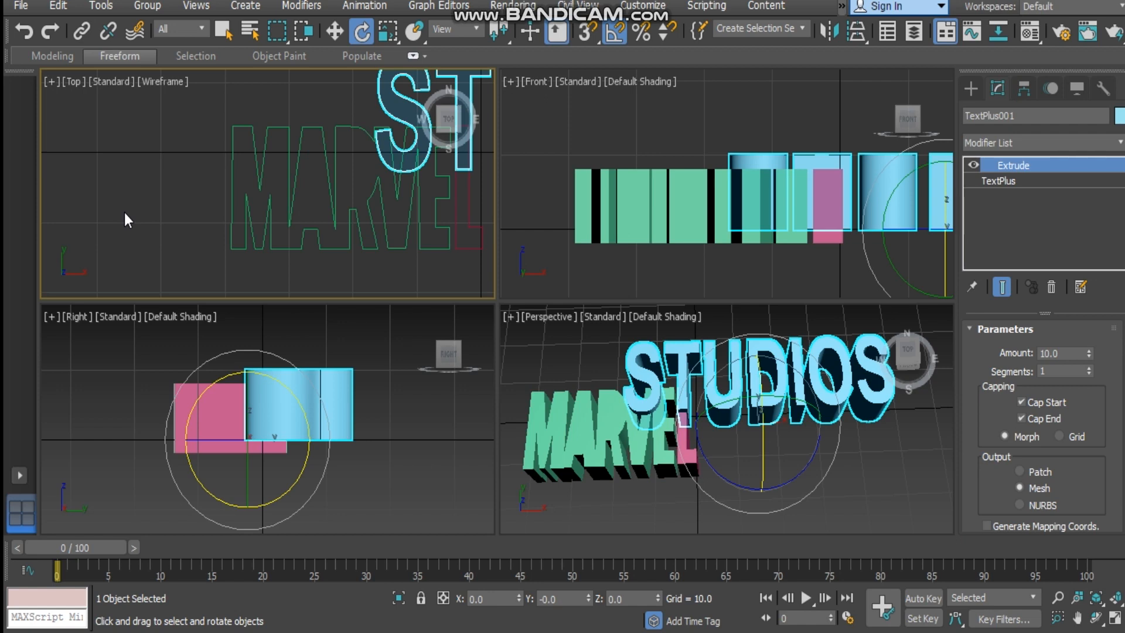
middle_drag(239, 220, 93, 233)
key(w)
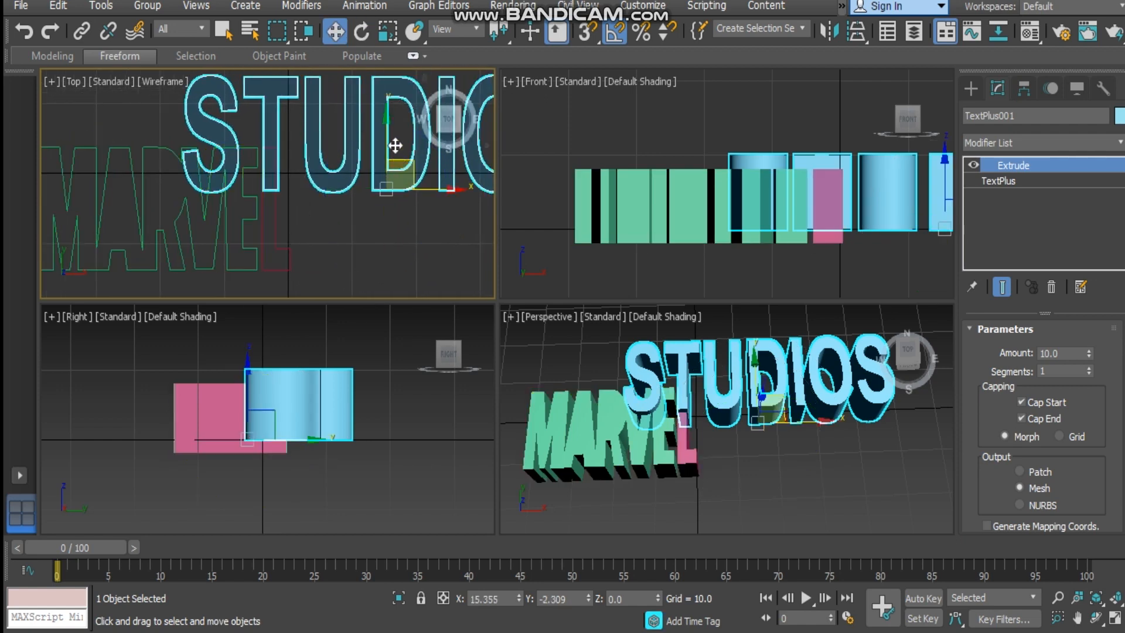
drag(384, 128, 382, 203)
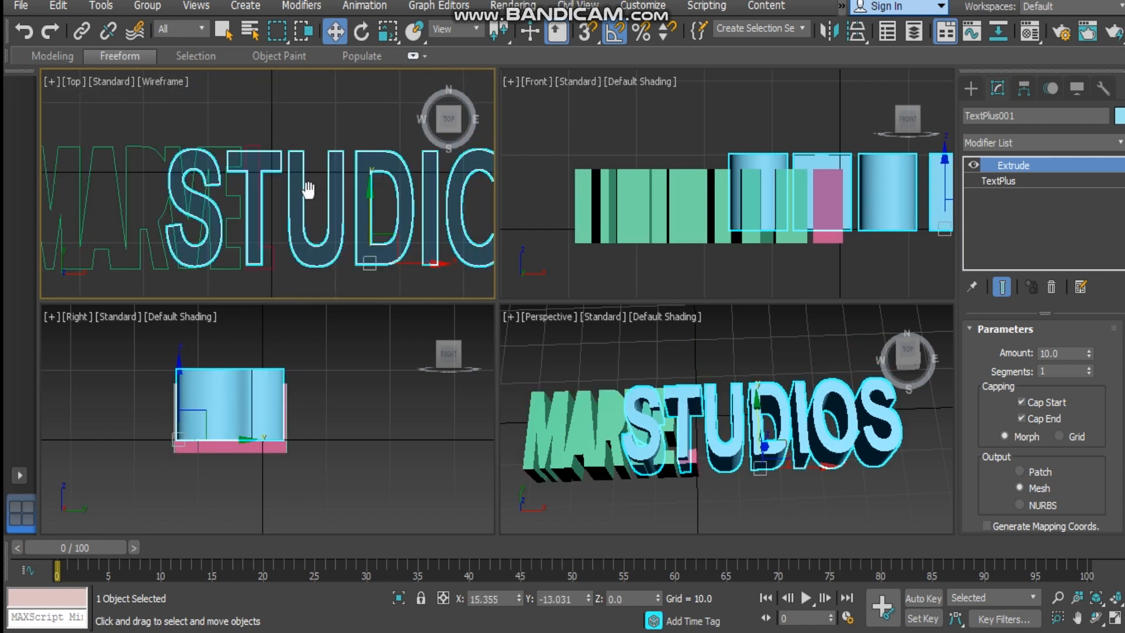
middle_drag(440, 256, 359, 246)
drag(372, 254, 492, 258)
- Narrow the STUDIOS text by setting its horizontal scale to 50, and deselect it
scroll(350, 243, down, 5)
drag(350, 243, 341, 241)
scroll(342, 235, up, 5)
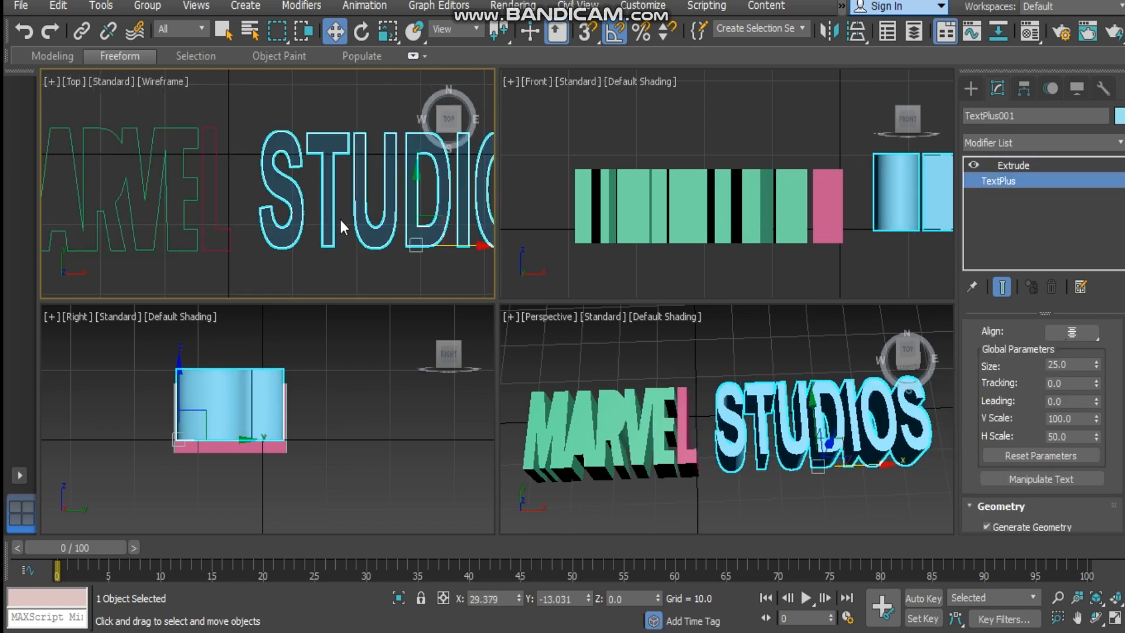
click(269, 259)
middle_drag(332, 258, 385, 267)
middle_drag(299, 228, 381, 223)
- Create a box around the MARVEL lettering in the top view, about 20.6 long, 44.9 wide and 2.5 high
click(970, 87)
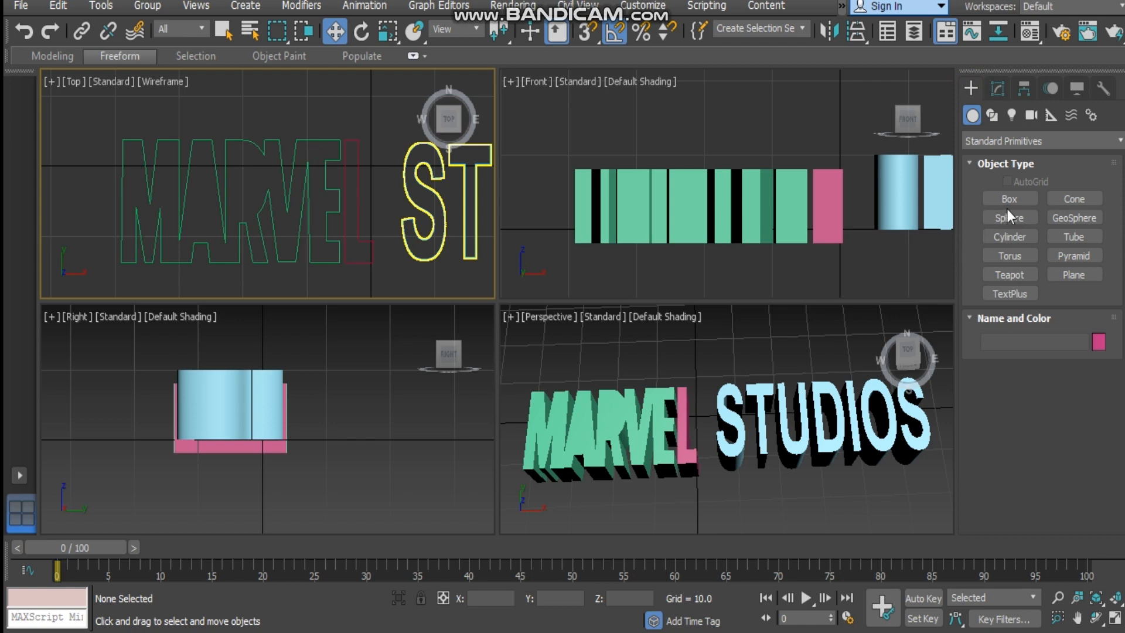
alt+middle_drag(849, 469, 841, 448)
click(993, 200)
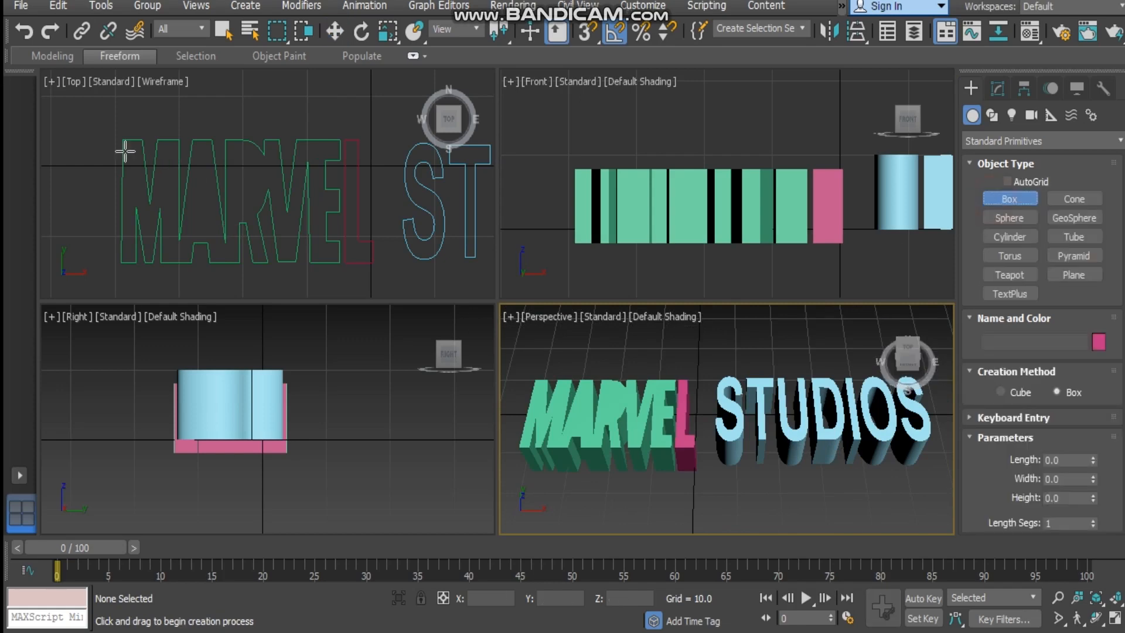
drag(95, 128, 383, 273)
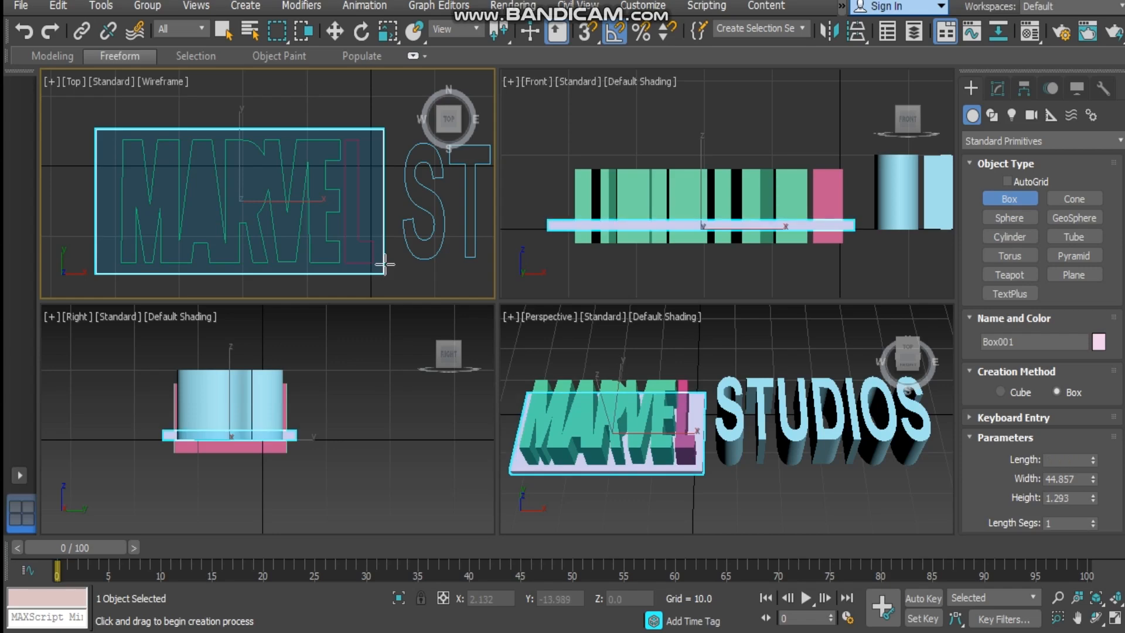
mouse_move(384, 256)
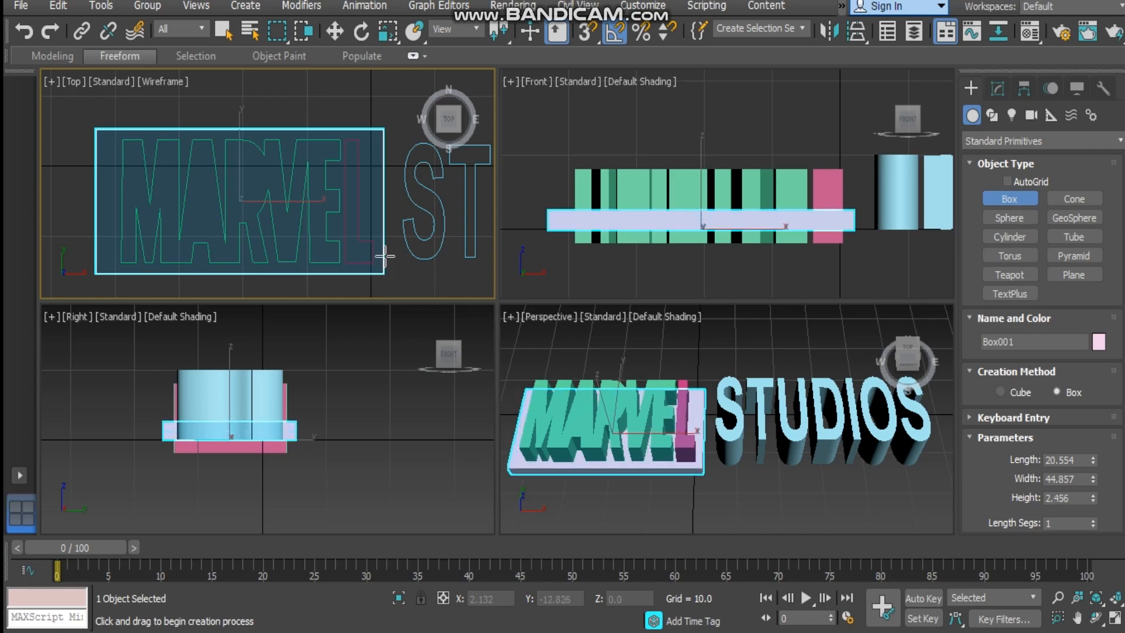
- Try a height of 4.0 on the box behind the MARVEL lettering and settle on 3.0
alt+middle_drag(616, 373, 652, 397)
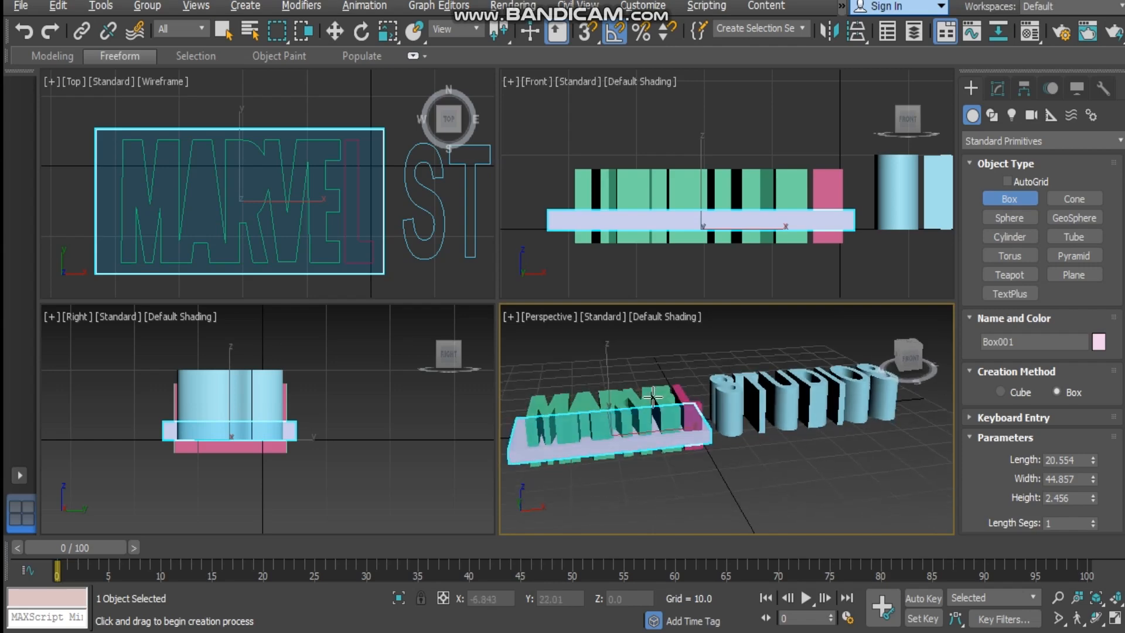
scroll(926, 469, up, 5)
middle_drag(748, 385, 831, 562)
scroll(766, 446, down, 3)
scroll(766, 446, down, 4)
scroll(623, 432, up, 6)
middle_drag(733, 452, 657, 403)
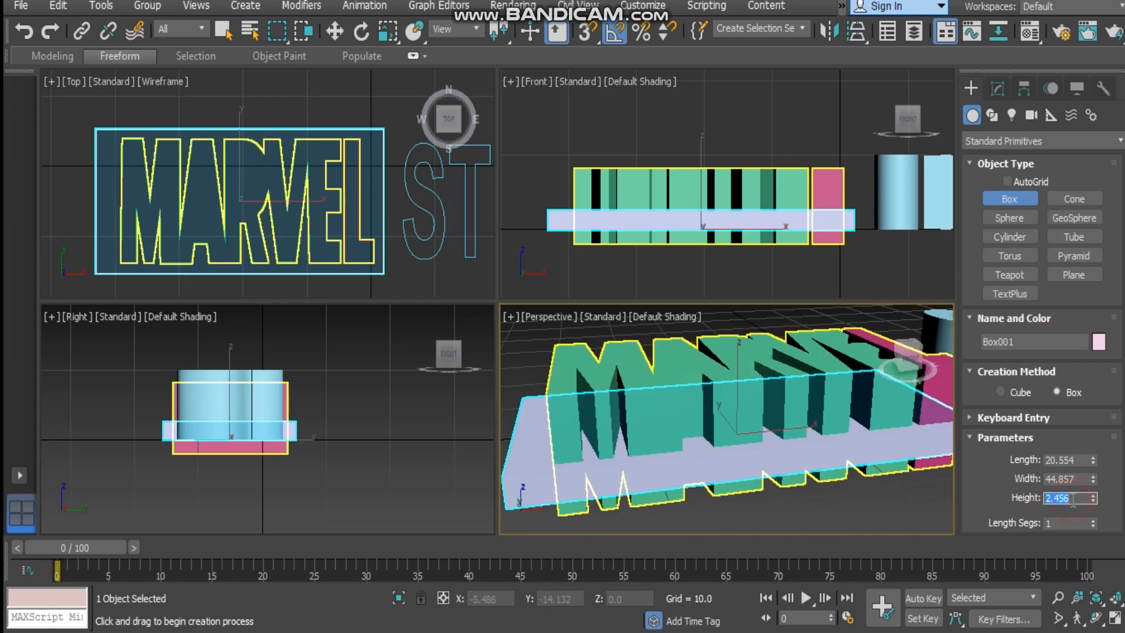
text(4.0)
key(Return)
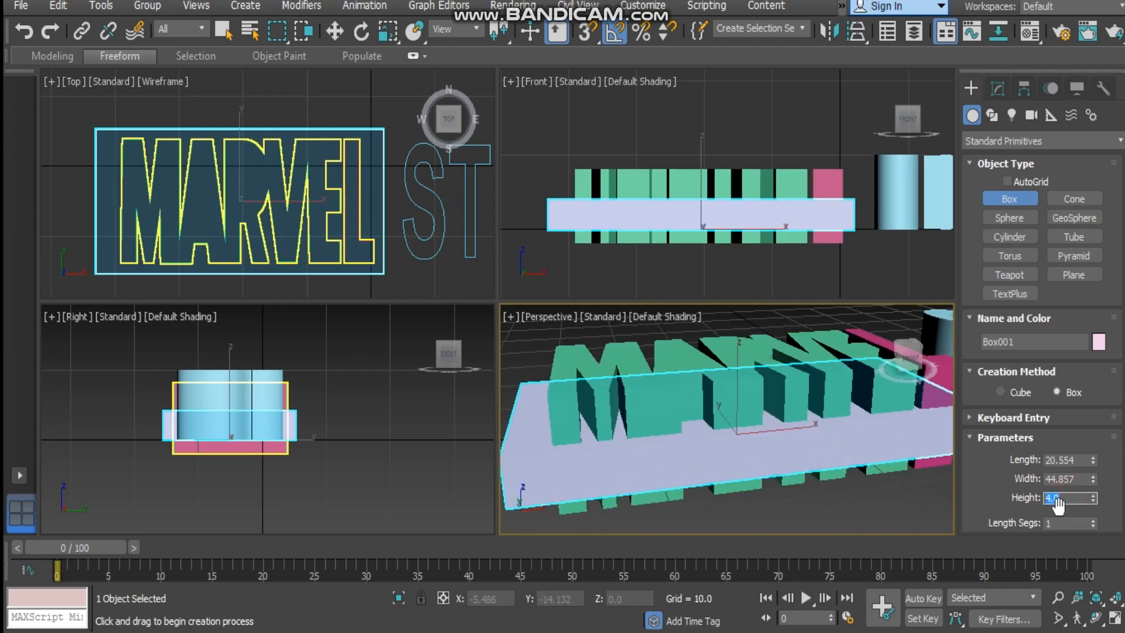
text(3.0)
key(Return)
- Select the STUDIOS text and set its Extrude amount to 3.0
middle_drag(466, 287, 317, 214)
right_click(329, 212)
click(334, 31)
click(323, 182)
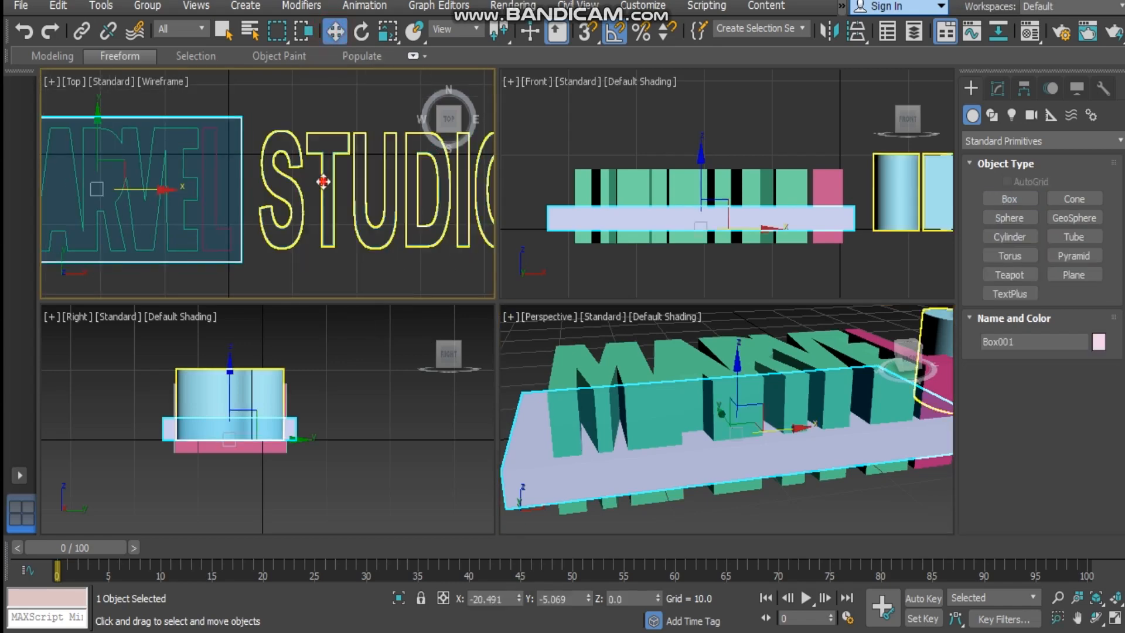
click(323, 182)
click(997, 88)
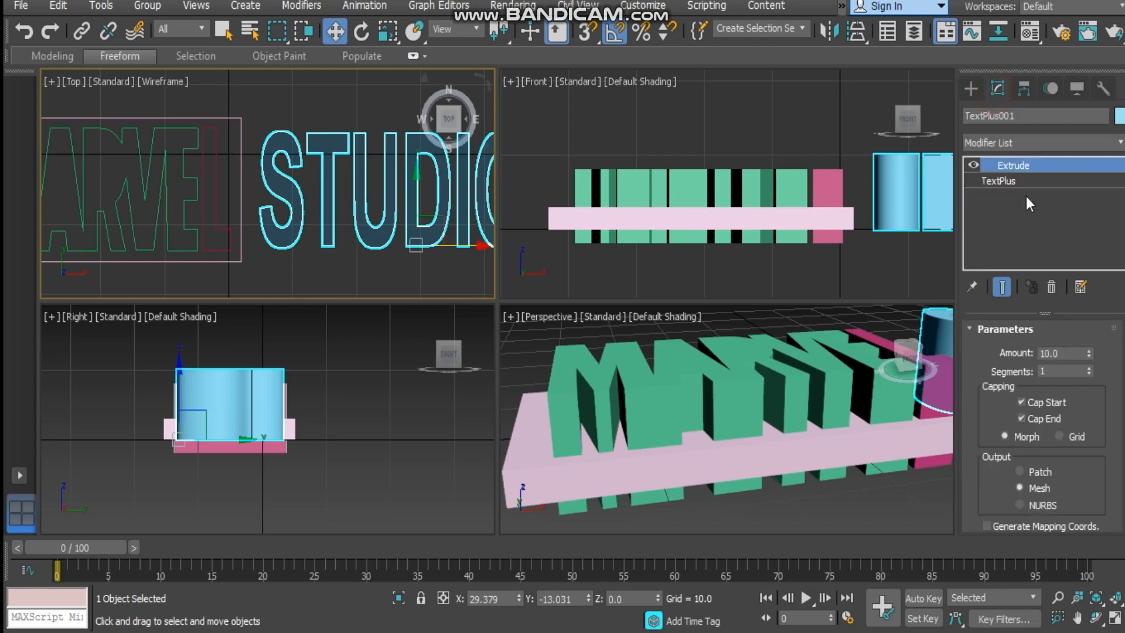
click(1025, 177)
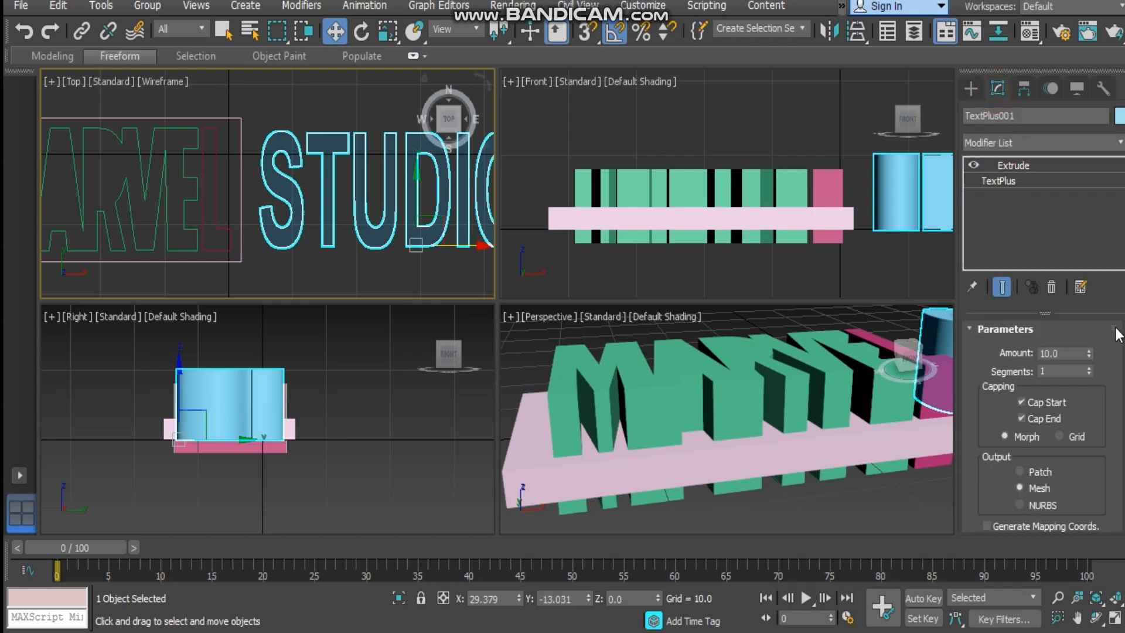
click(1016, 166)
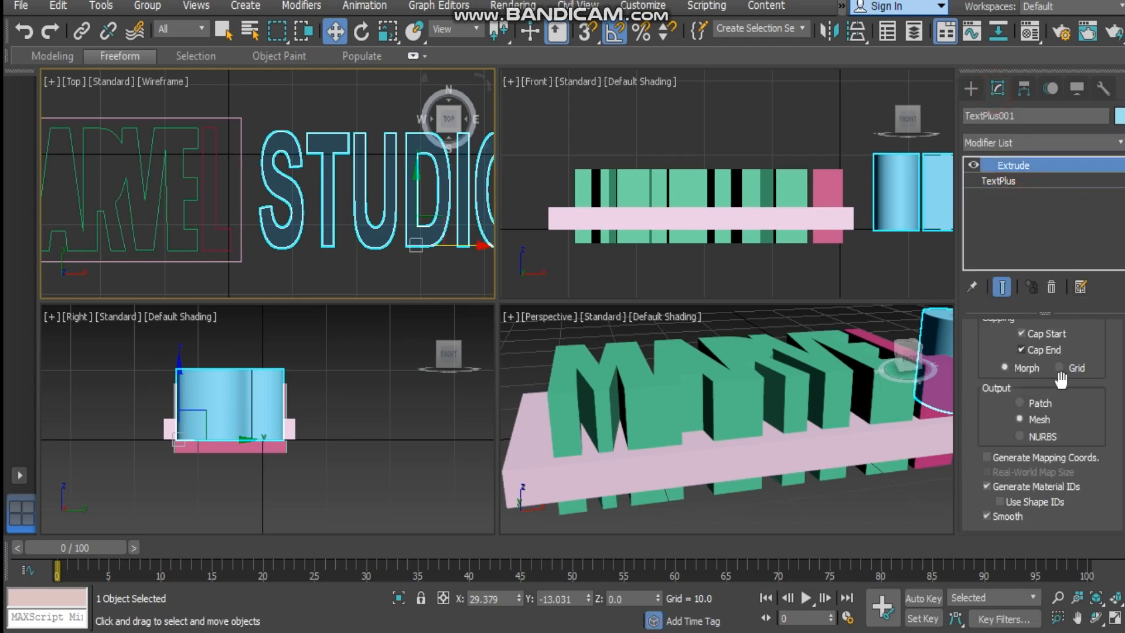
scroll(1101, 345, up, 3)
click(1073, 352)
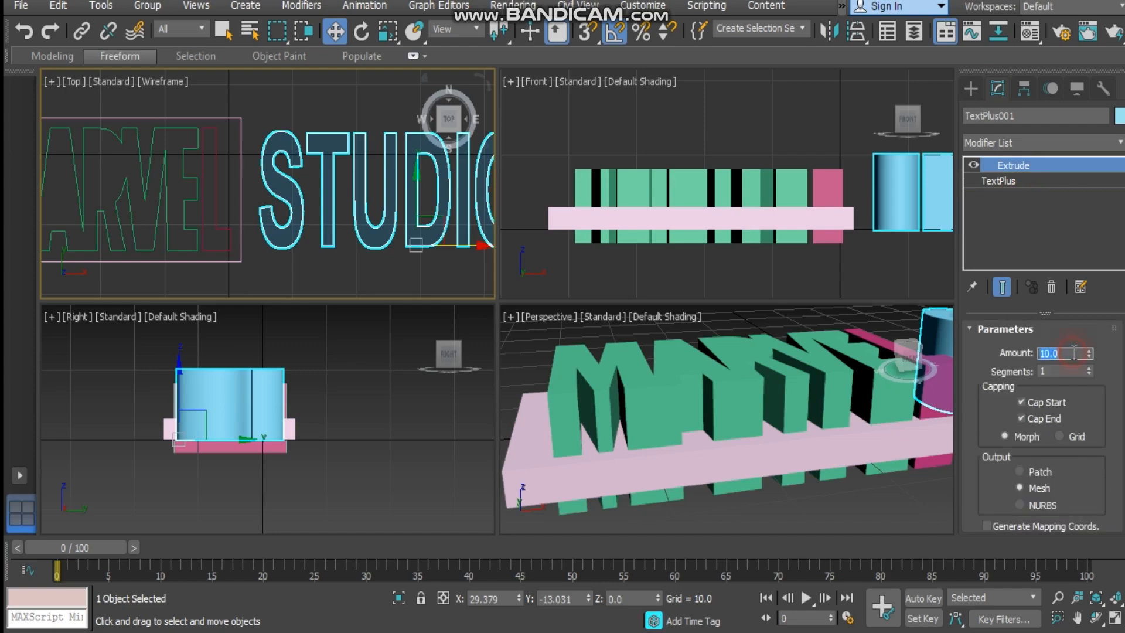
scroll(846, 434, up, 2)
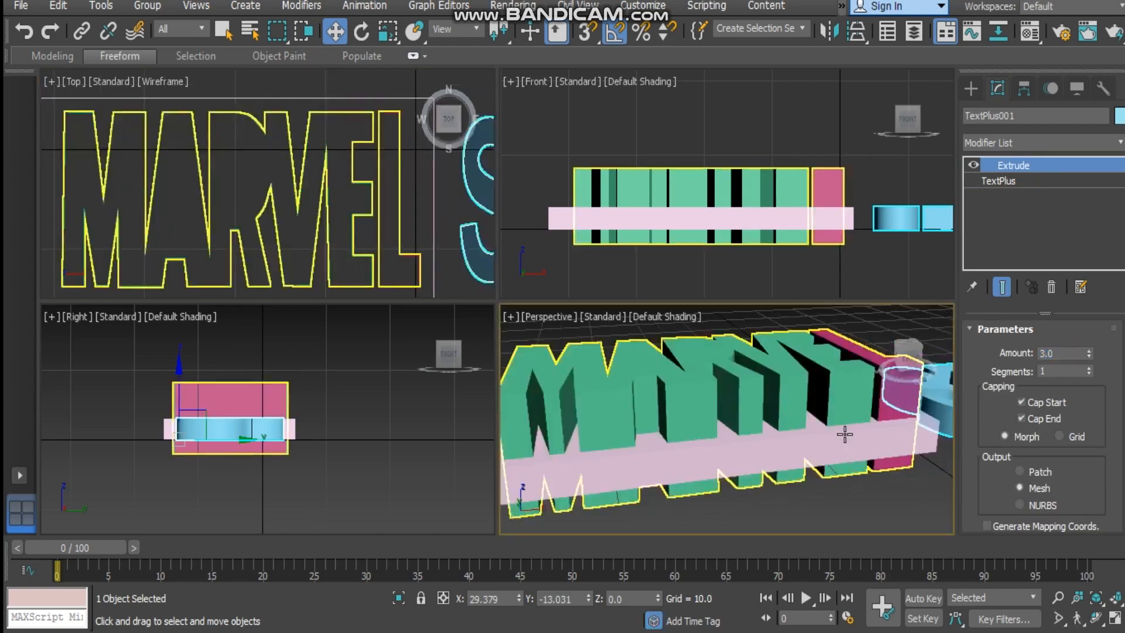
- Select the box around the MARVEL lettering and turn it into a Boolean compound object
alt+middle_drag(844, 434, 739, 456)
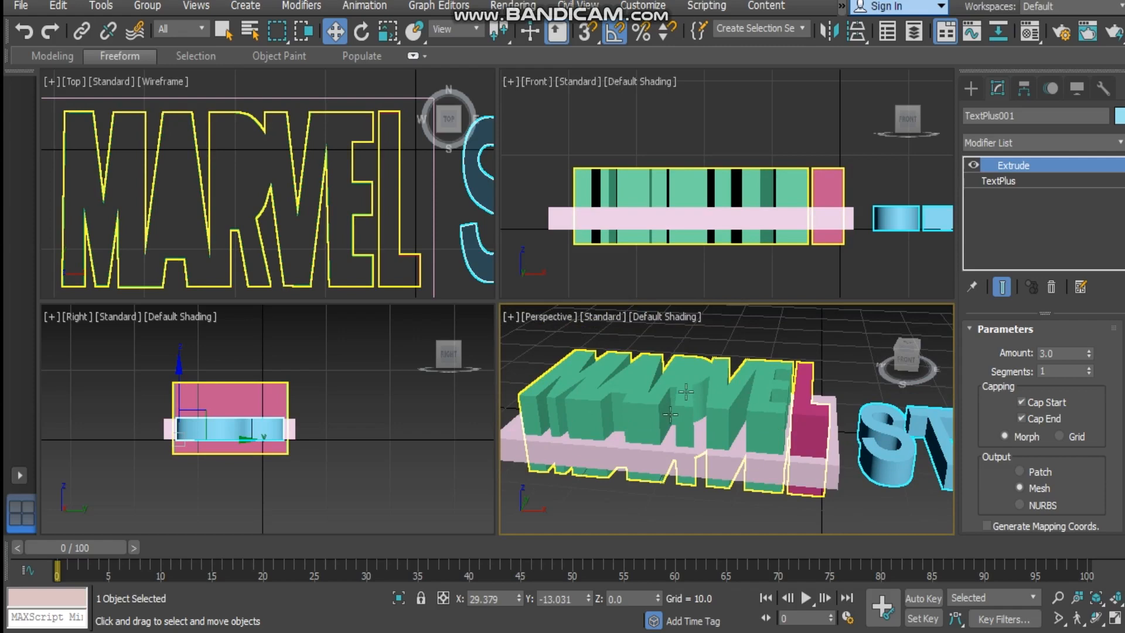
right_click(734, 465)
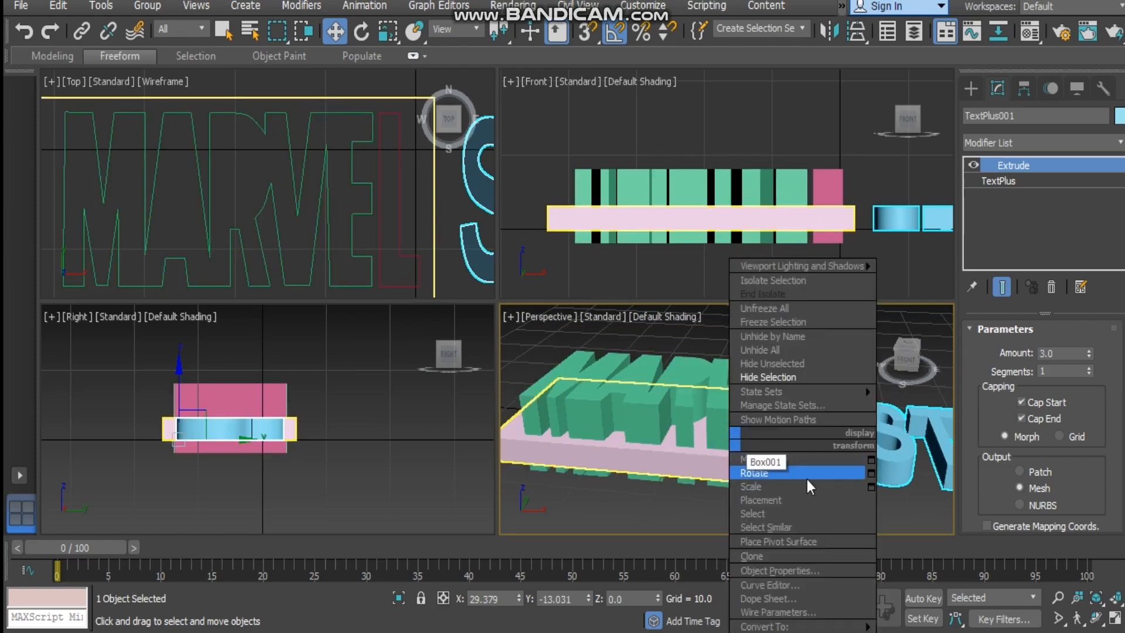
click(668, 458)
click(673, 477)
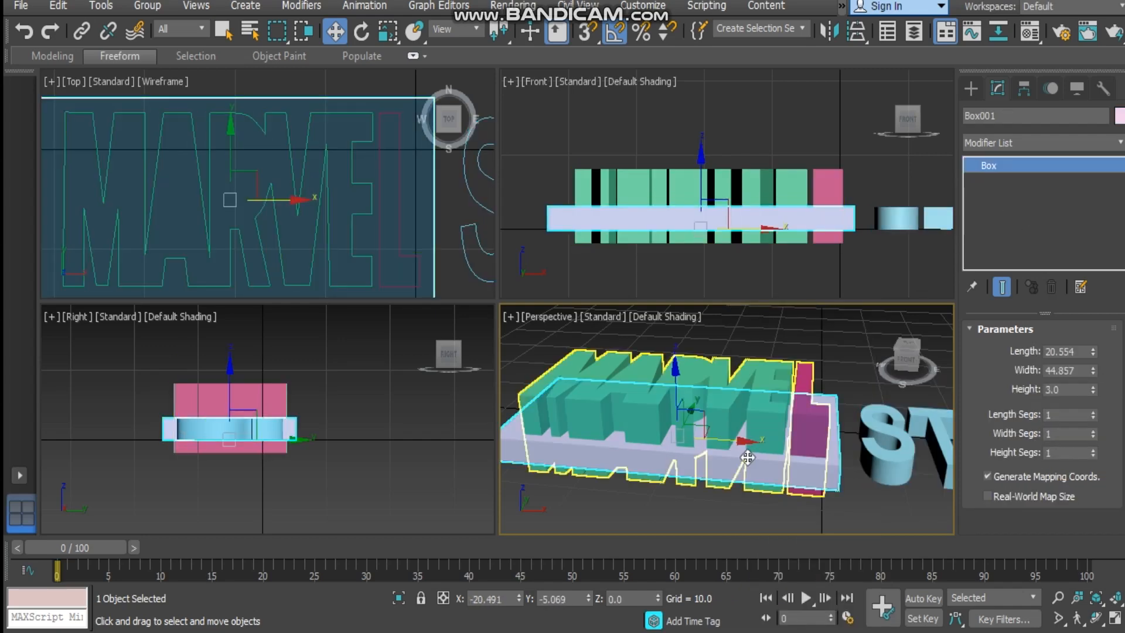
click(977, 88)
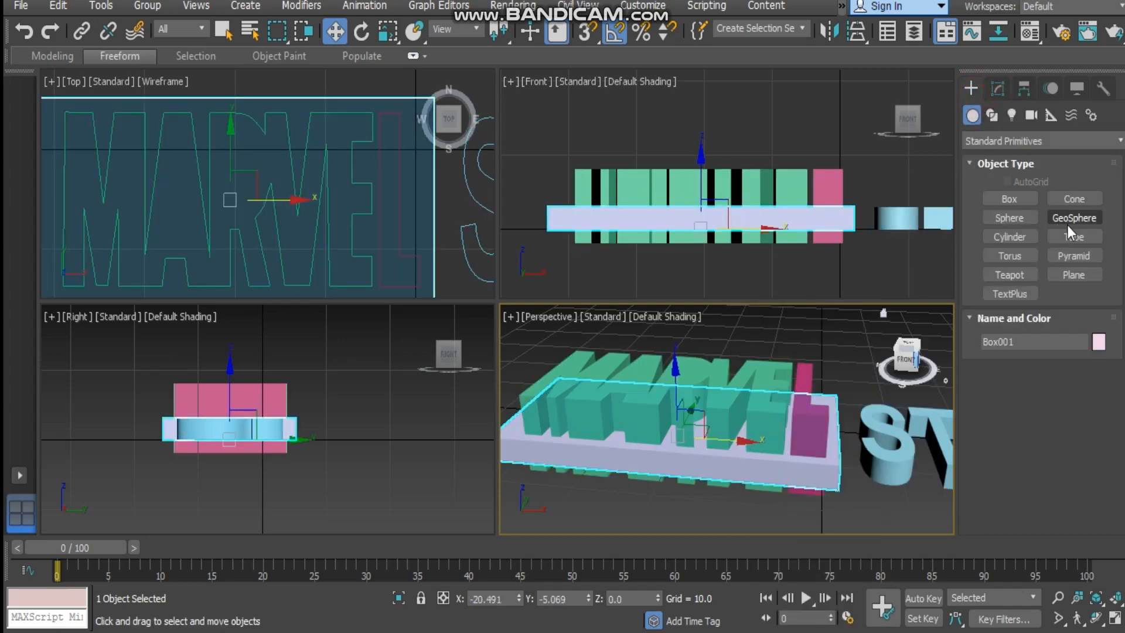
click(1022, 141)
click(1018, 190)
click(1073, 237)
- Add both MARVEL letter objects as Boolean operands and subtract them from the box
click(1048, 391)
click(814, 435)
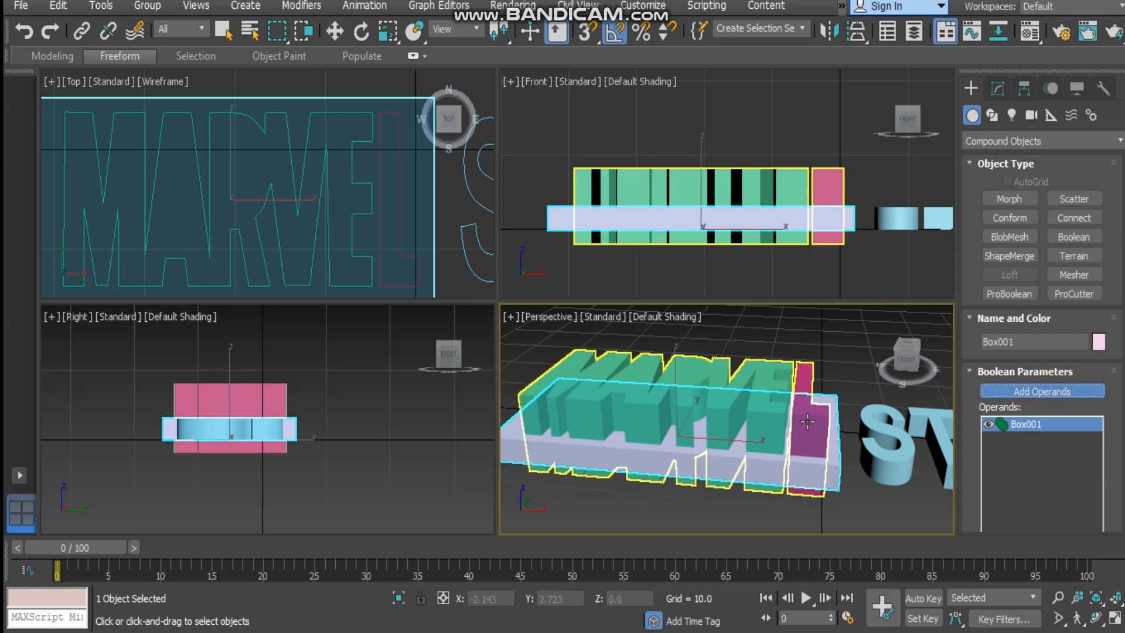
click(760, 421)
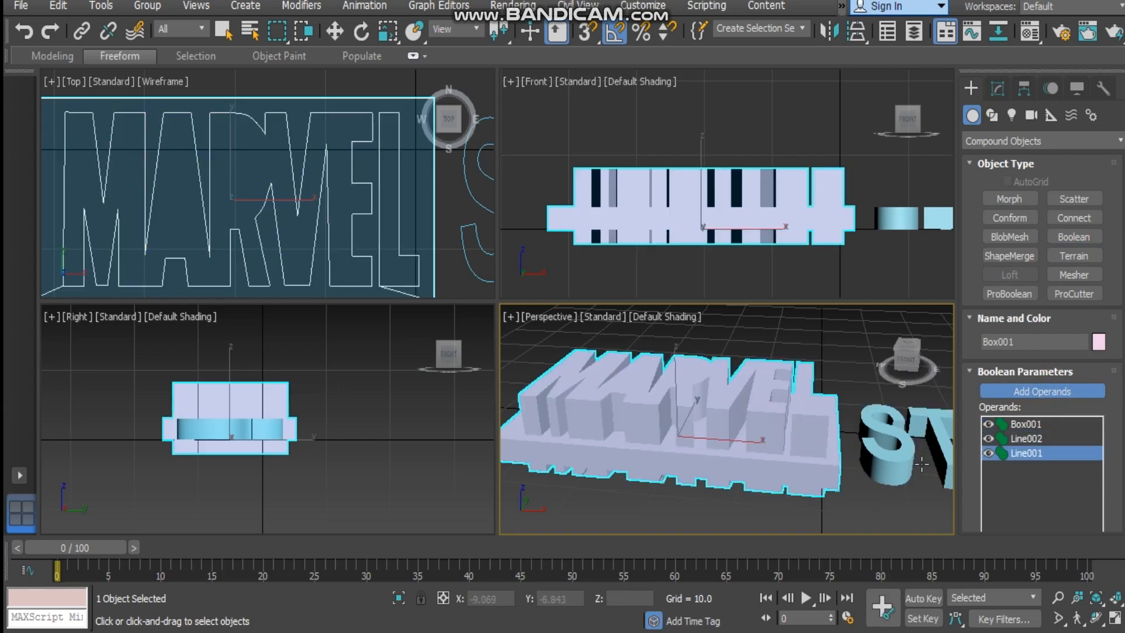
ctrl+click(1032, 441)
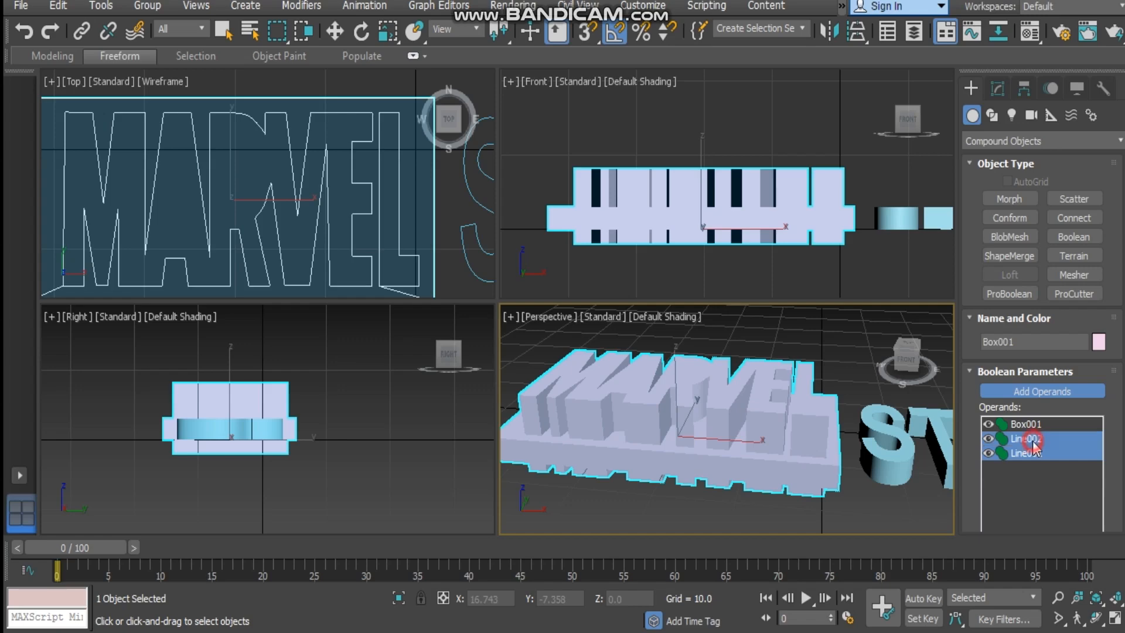
scroll(1059, 427, down, 5)
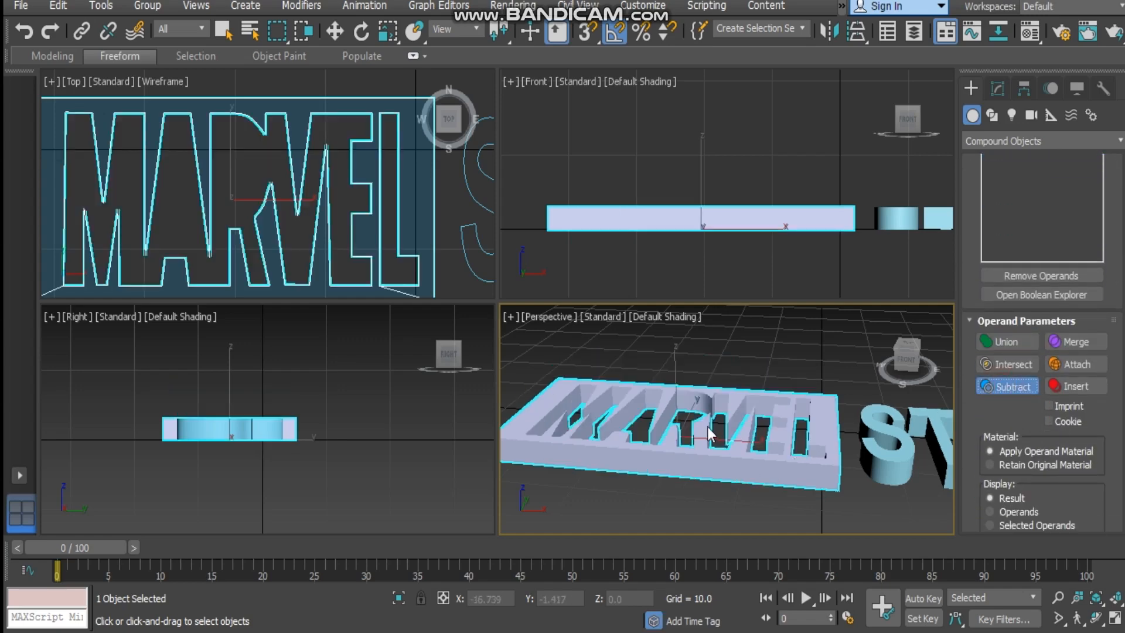
alt+middle_drag(705, 414, 680, 461)
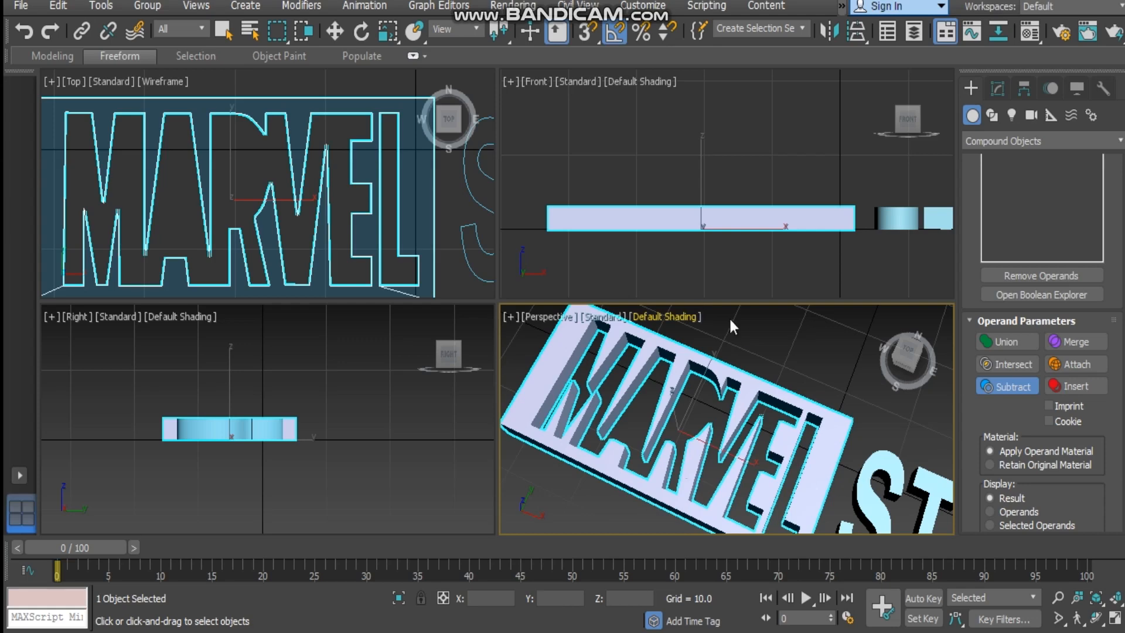
- Scale the cut-out MARVEL plate down slightly along its Y axis
key(w)
key(r)
drag(646, 508, 647, 502)
- Select the STUDIOS text and scale it to about 97.5 percent along Y
middle_drag(867, 498, 731, 399)
click(737, 471)
scroll(731, 400, down, 2)
drag(749, 528, 746, 526)
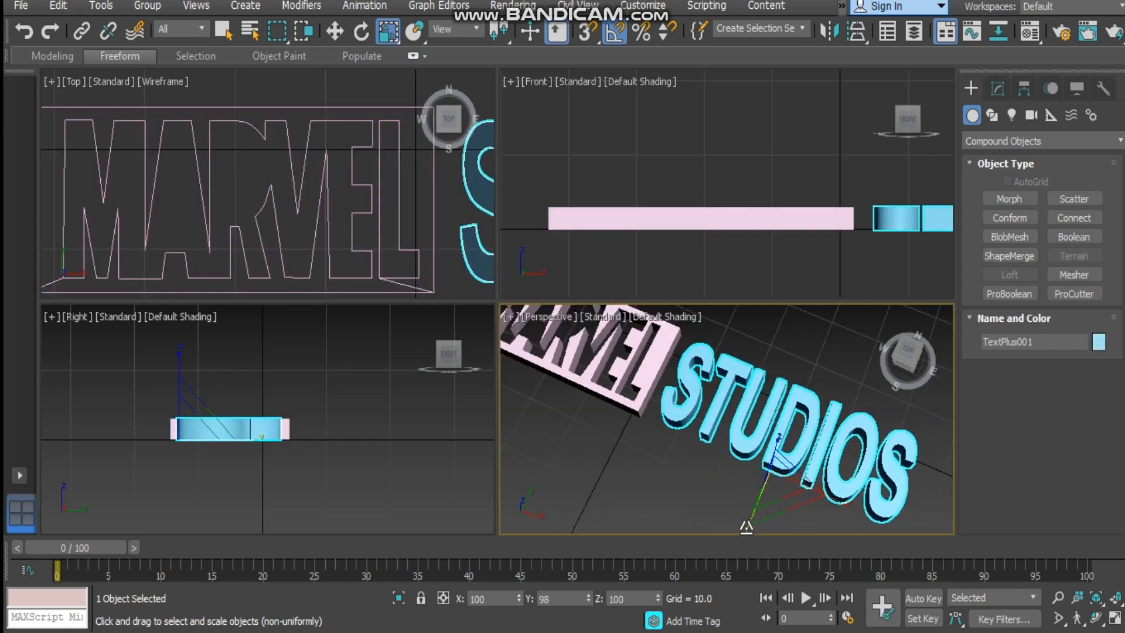
- Examine the cut-out MARVEL plate and the STUDIOS text from above and at an angle in perspective
scroll(331, 191, down, 8)
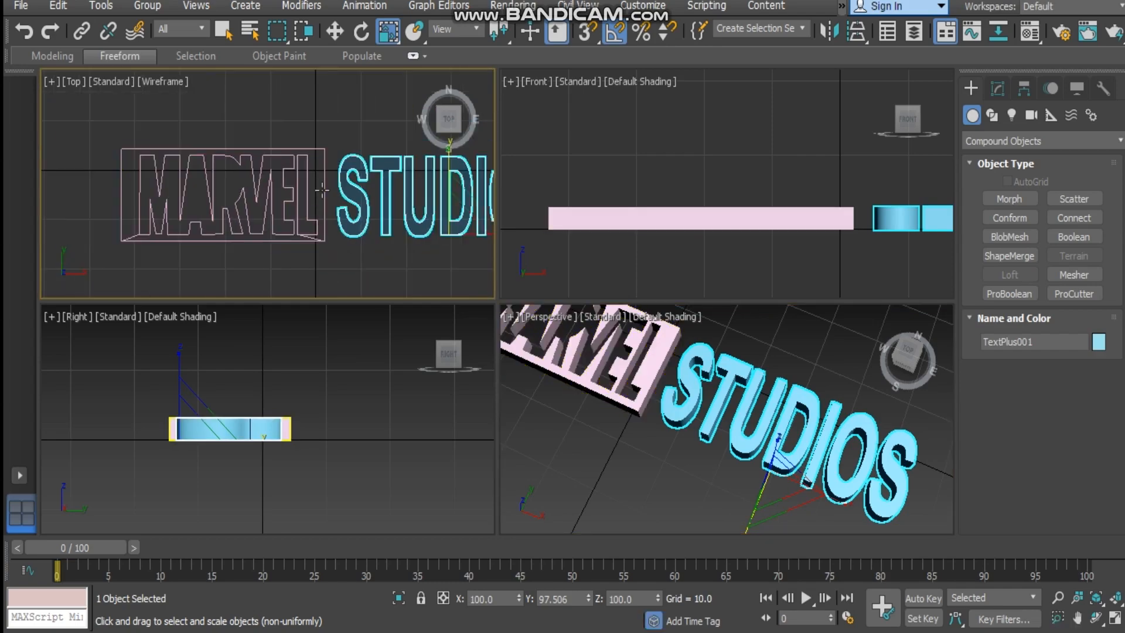
scroll(331, 191, up, 5)
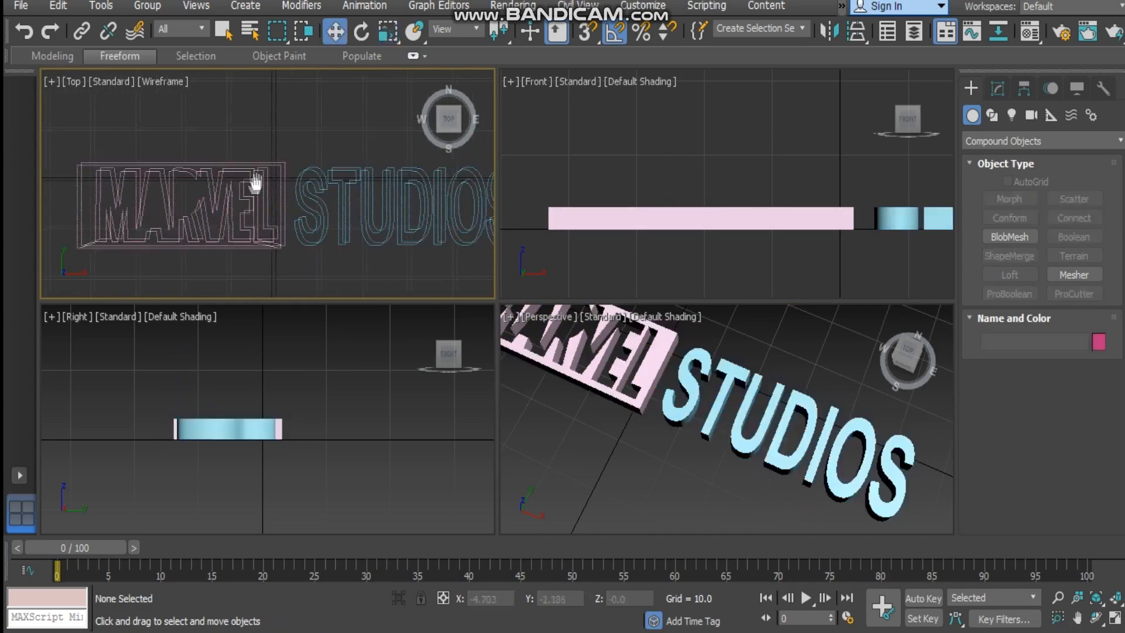
middle_drag(253, 184, 198, 159)
alt+middle_drag(687, 408, 731, 387)
middle_drag(542, 396, 678, 407)
scroll(677, 407, up, 3)
scroll(678, 408, up, 2)
alt+middle_drag(677, 346, 740, 401)
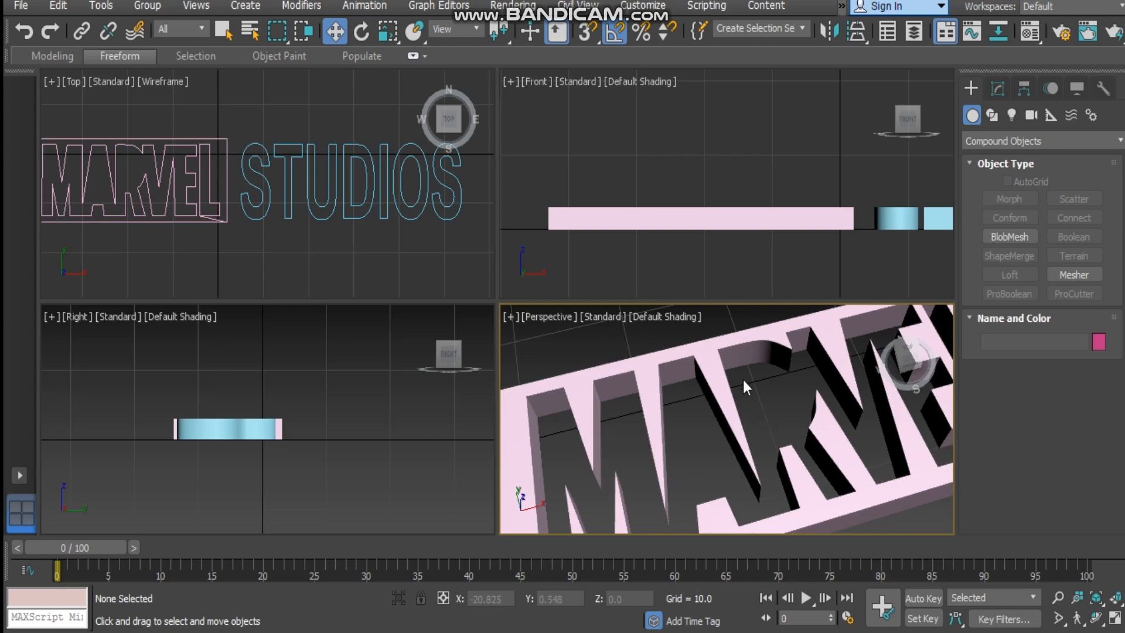
- Unhide all hidden objects so the reference image plane and the original MARVEL lettering return to the scene
right_click(697, 331)
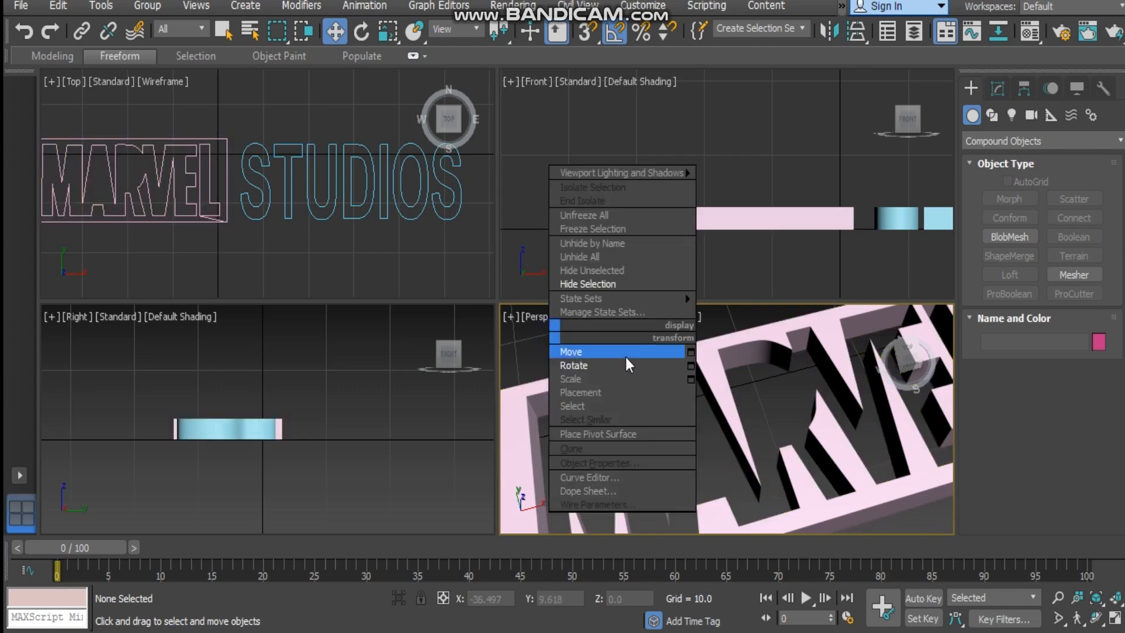
click(517, 355)
scroll(725, 396, down, 5)
middle_drag(727, 469, 725, 454)
right_click(725, 454)
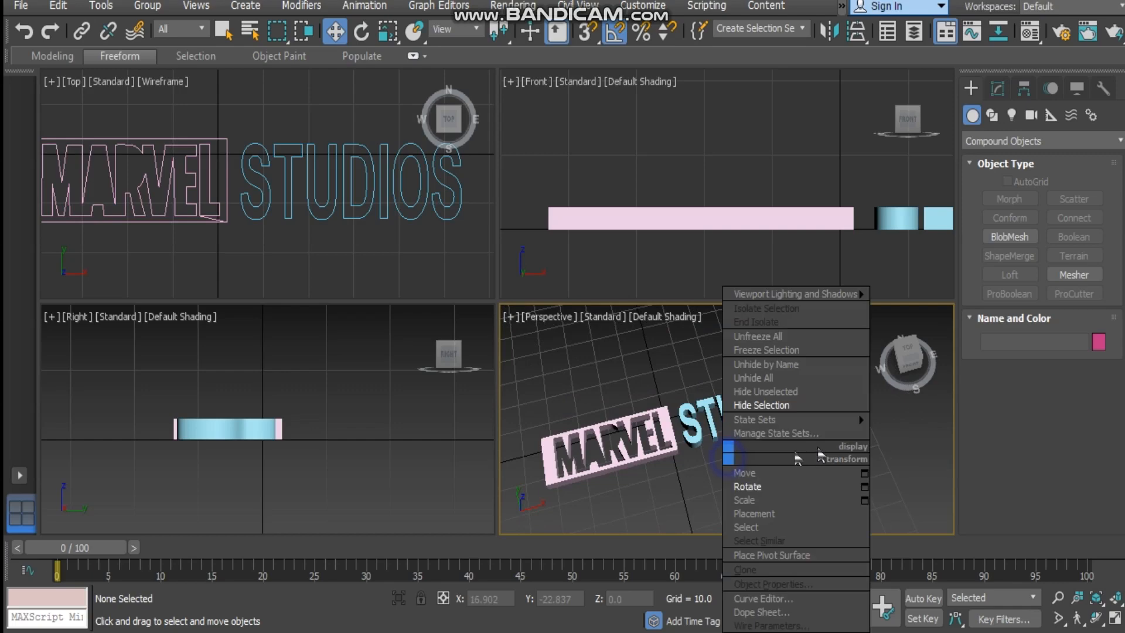
click(753, 378)
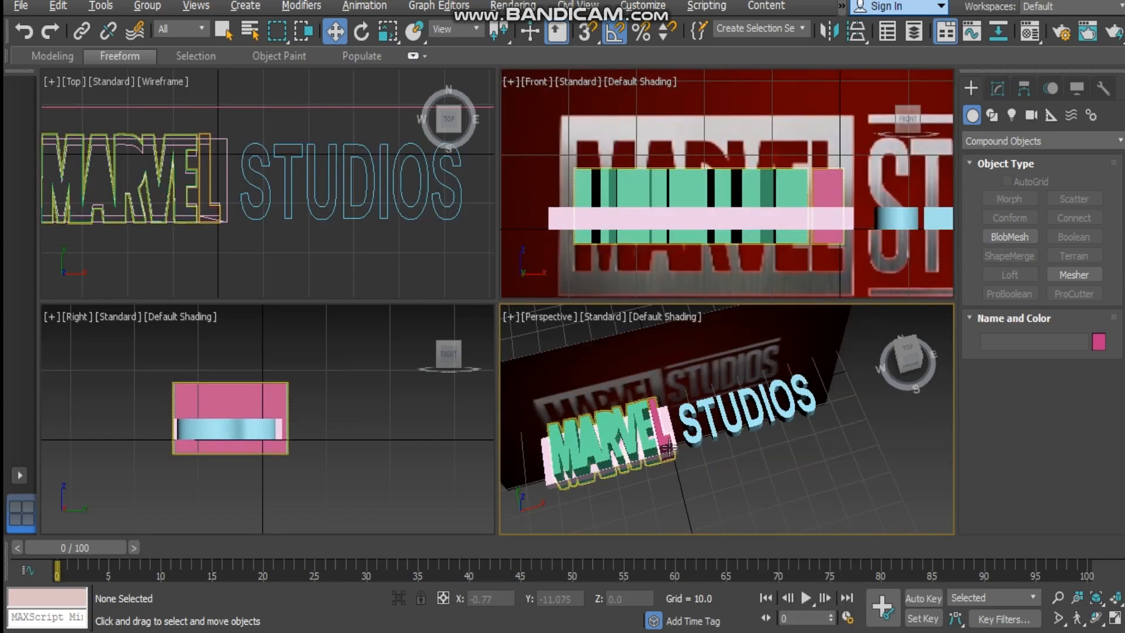
middle_drag(675, 425, 703, 436)
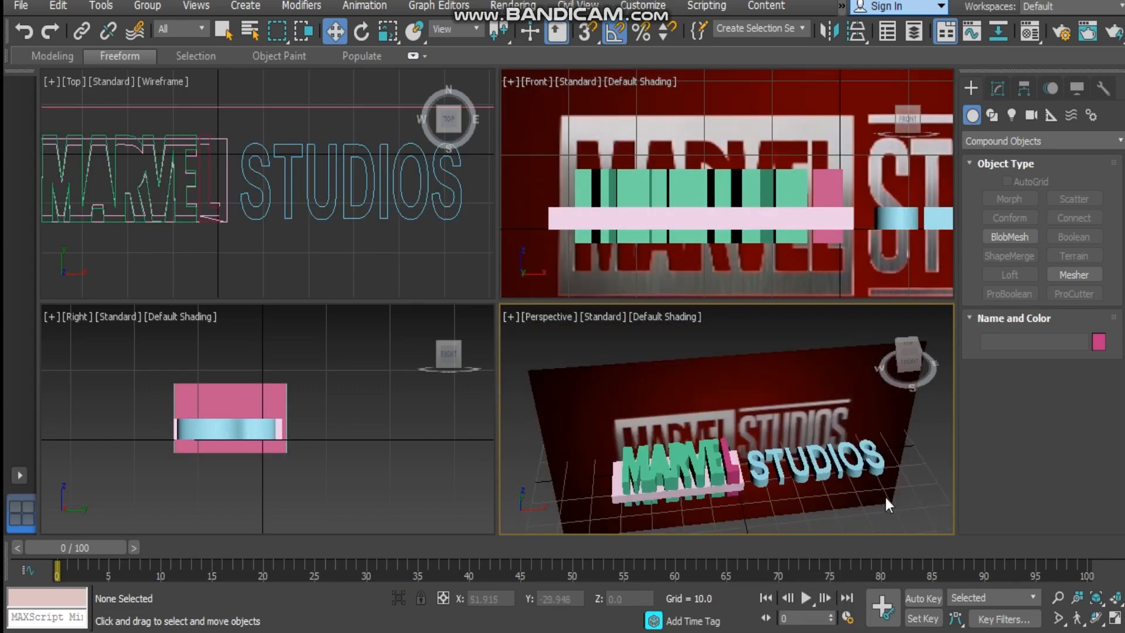
- Select the reference image plane and hide every unselected object
click(845, 514)
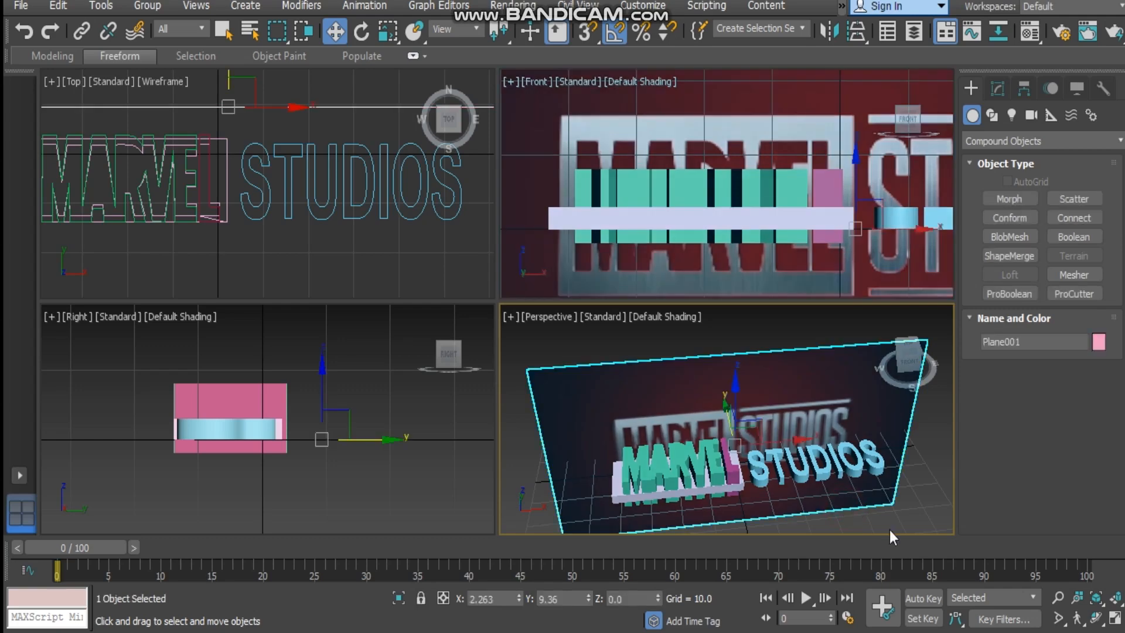
click(769, 406)
right_click(769, 406)
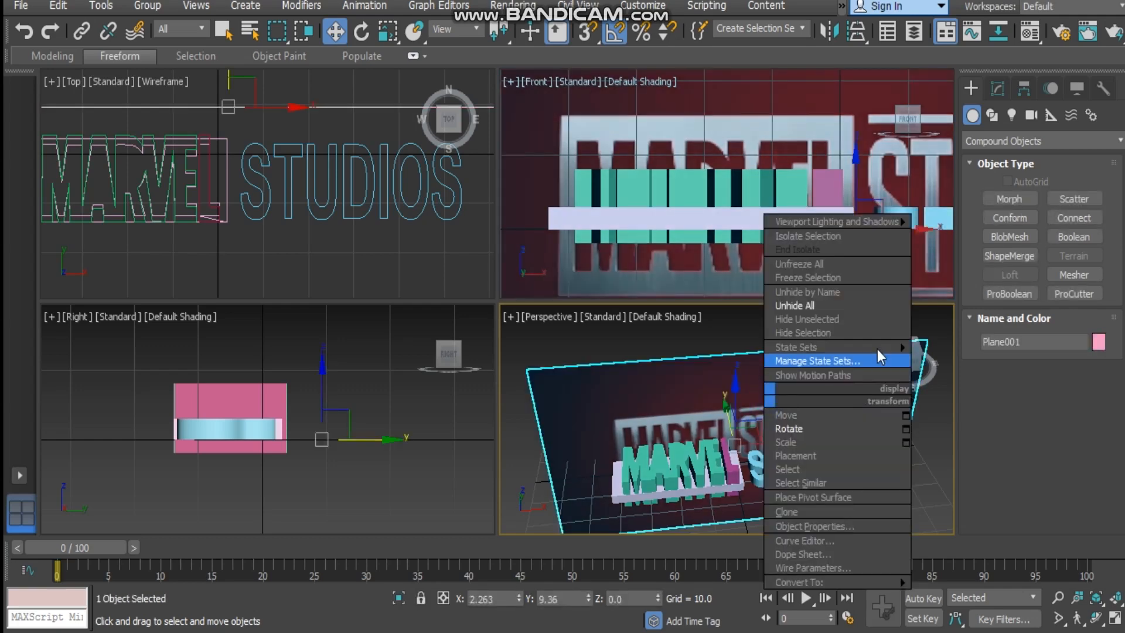
click(863, 323)
- Trace a closed triangular Line spline around the inner opening of the letter A in the front view
scroll(668, 174, up, 5)
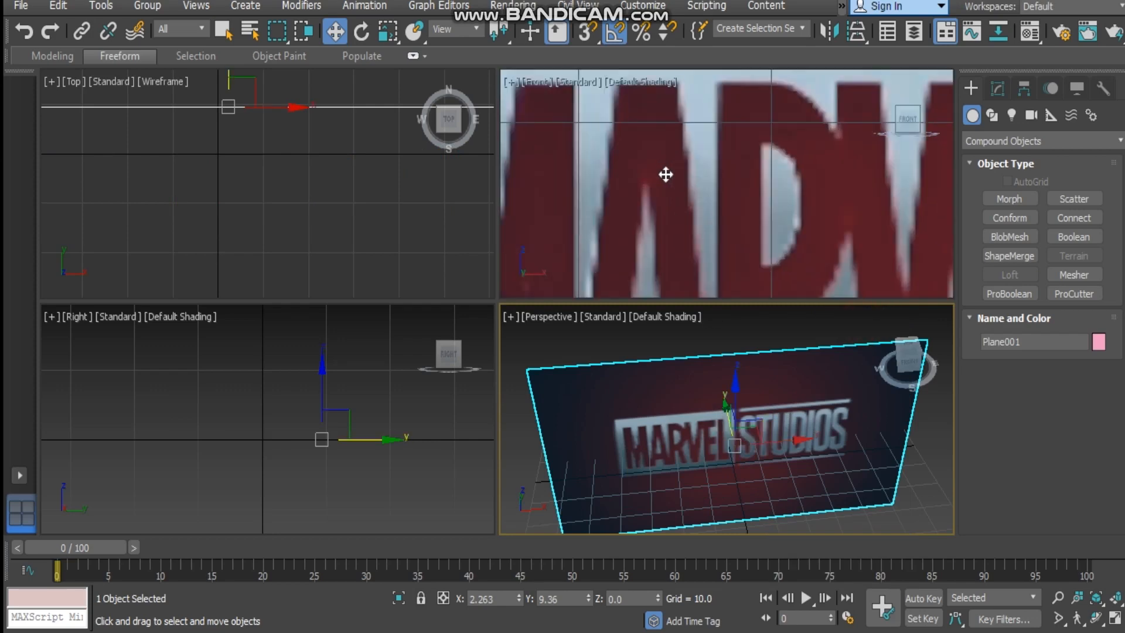
middle_drag(667, 174, 689, 97)
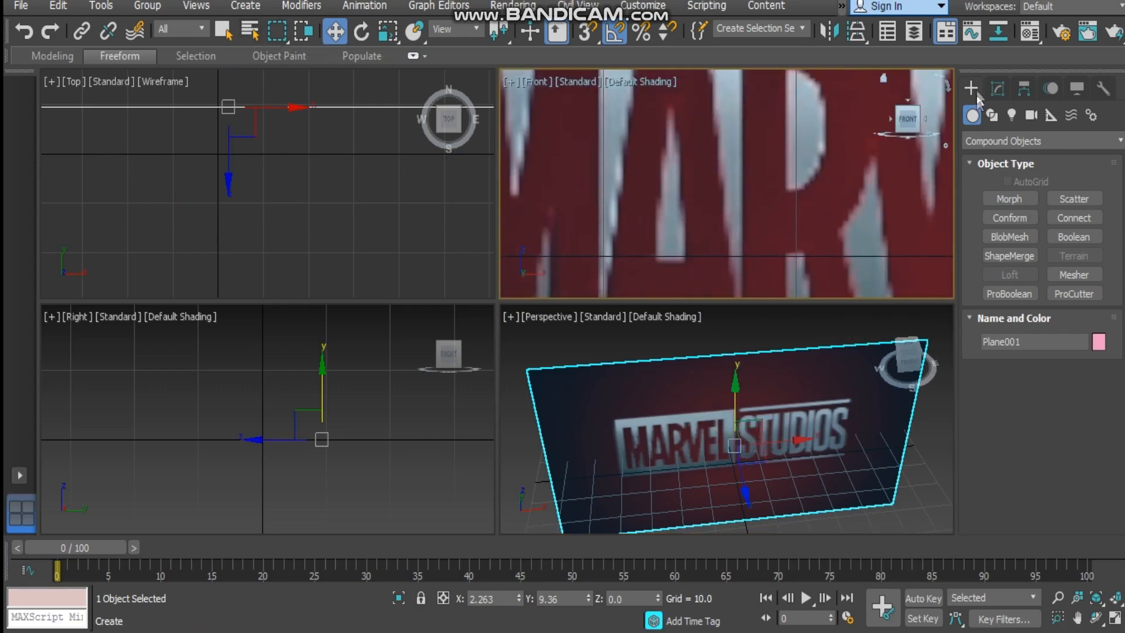
click(991, 116)
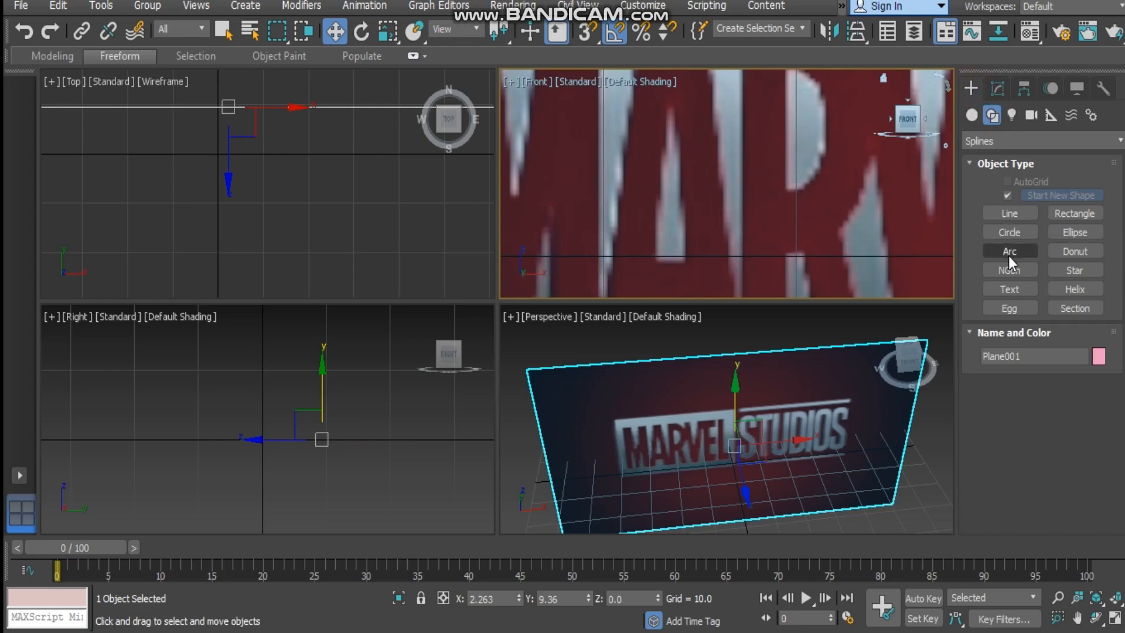
click(1008, 213)
middle_drag(635, 158, 651, 170)
scroll(651, 170, up, 2)
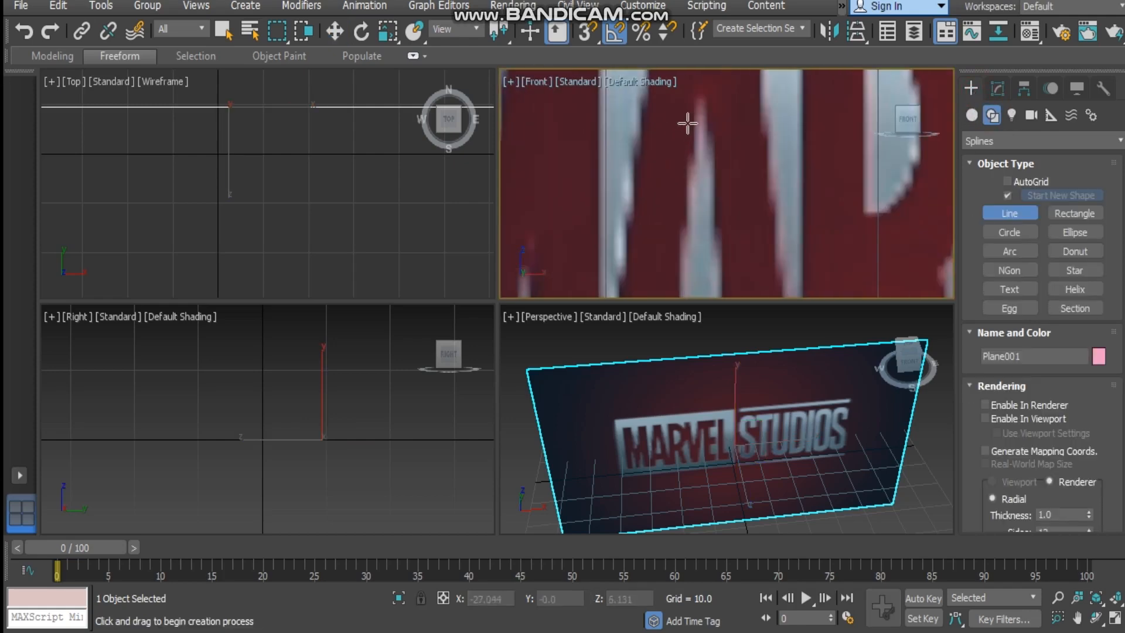
click(696, 107)
middle_drag(679, 282, 669, 228)
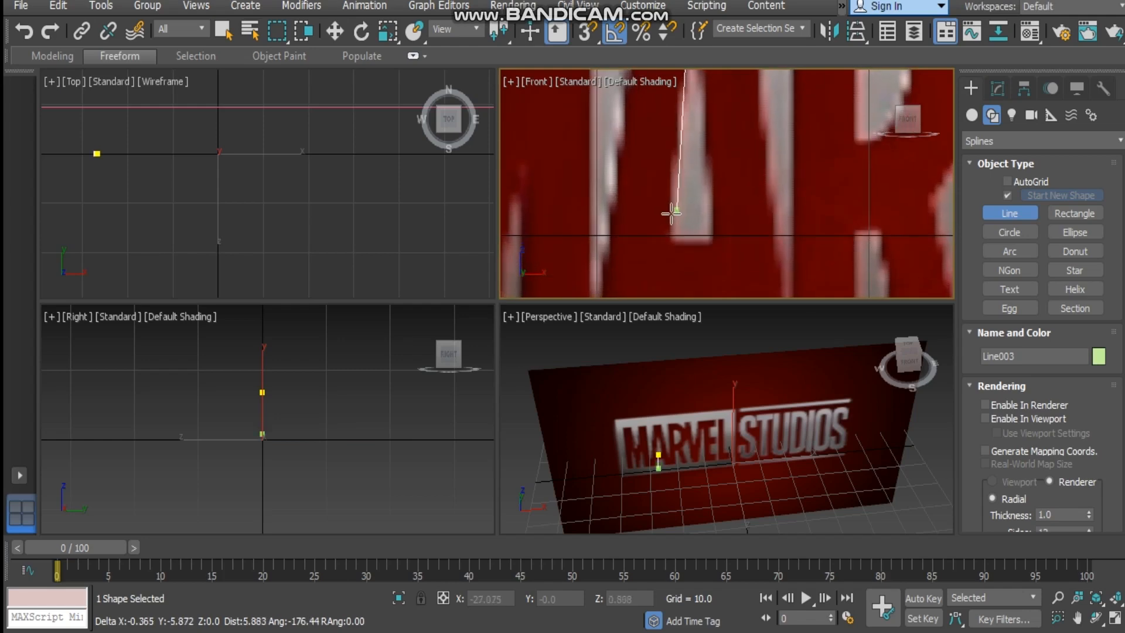
click(668, 232)
click(703, 237)
scroll(703, 239, down, 1)
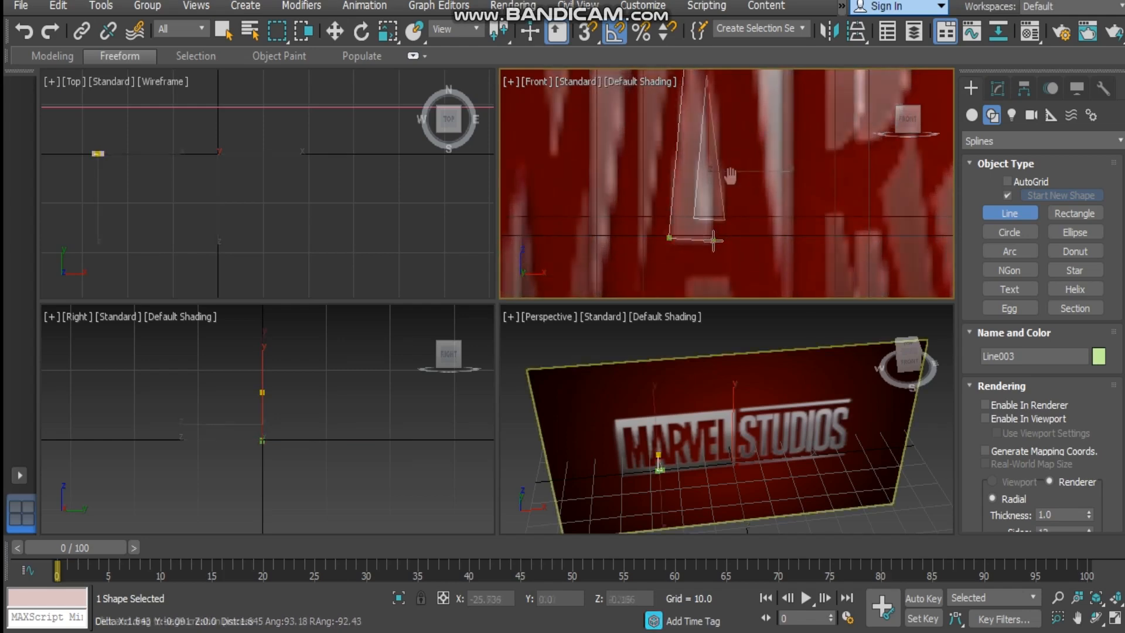
click(713, 96)
click(737, 184)
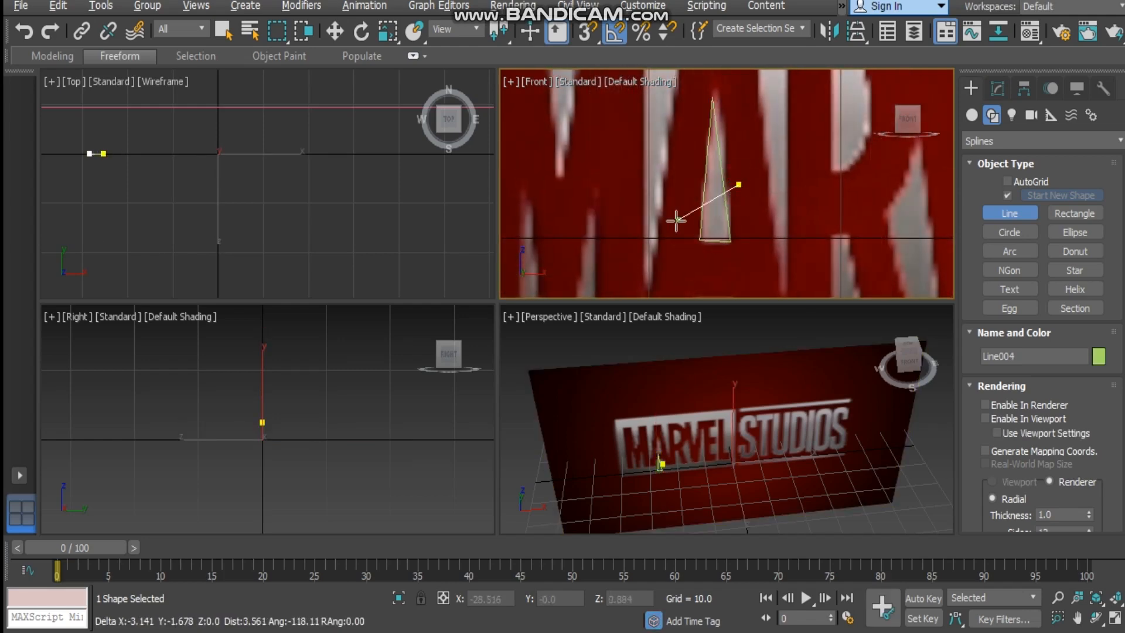
right_click(751, 210)
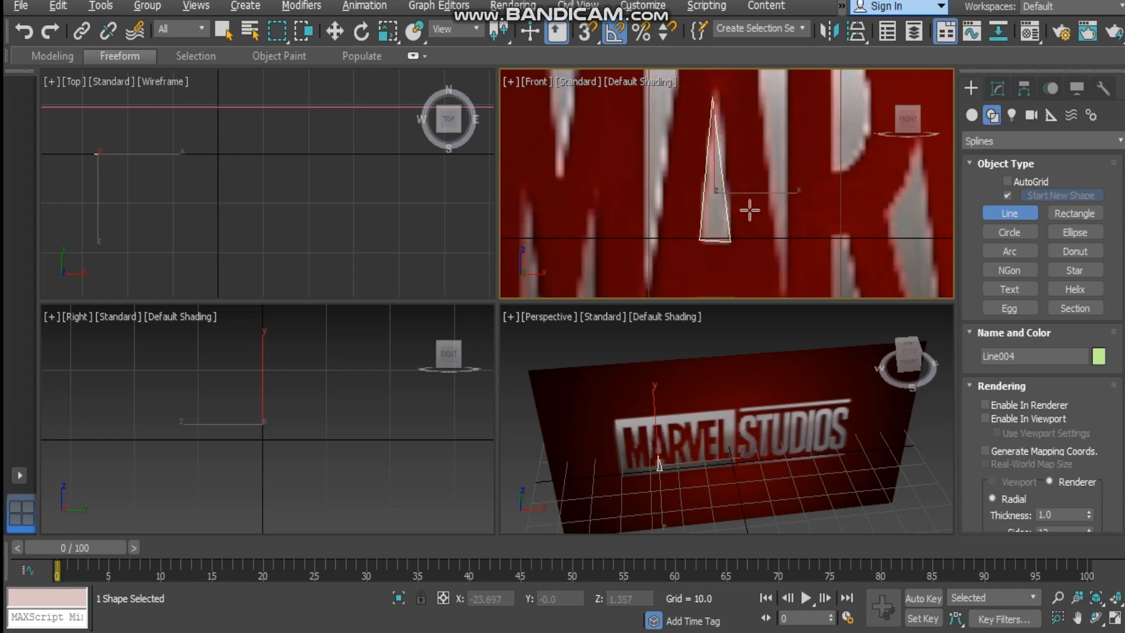
right_click(749, 210)
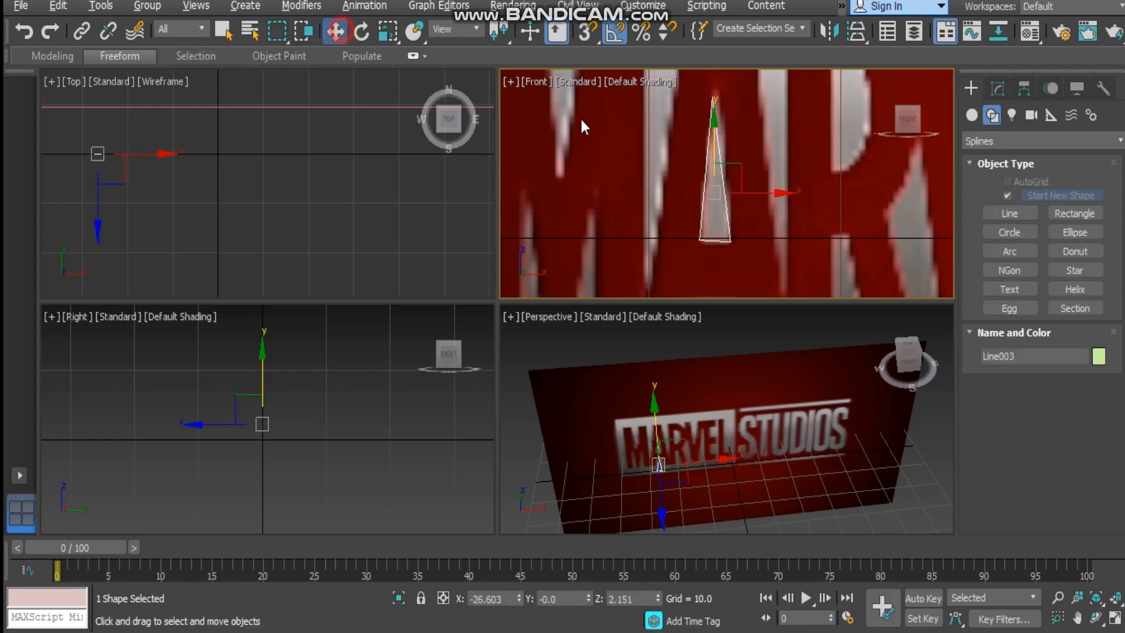
- Edit the triangular spline at vertex level and raise its lower-right corner to level the base
click(814, 156)
key(alt+w)
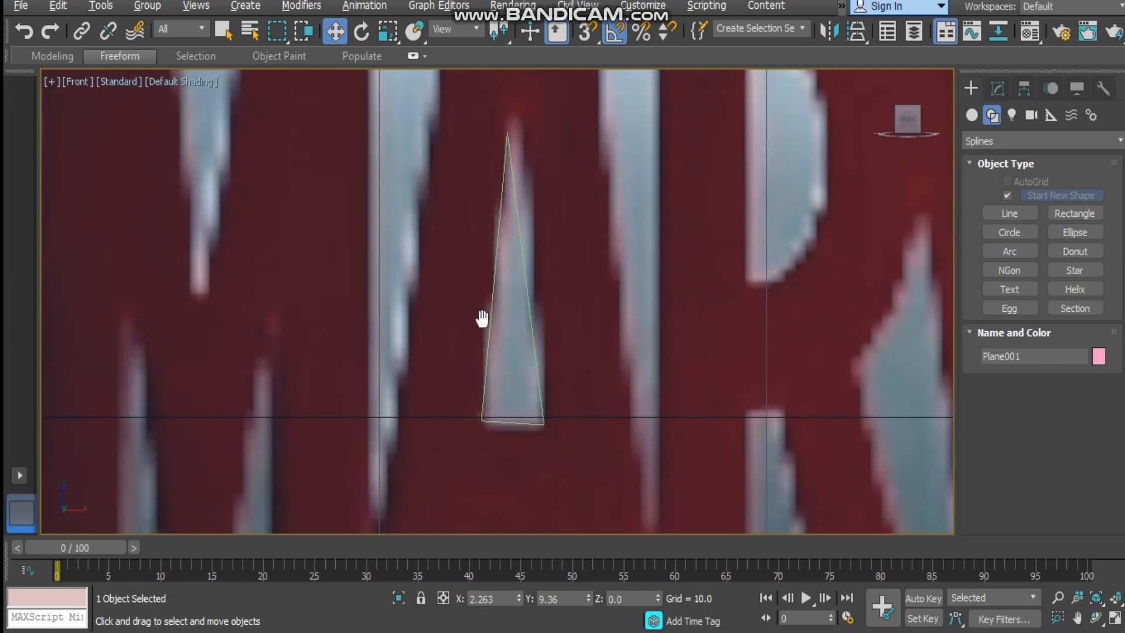
scroll(517, 310, up, 3)
scroll(643, 323, down, 2)
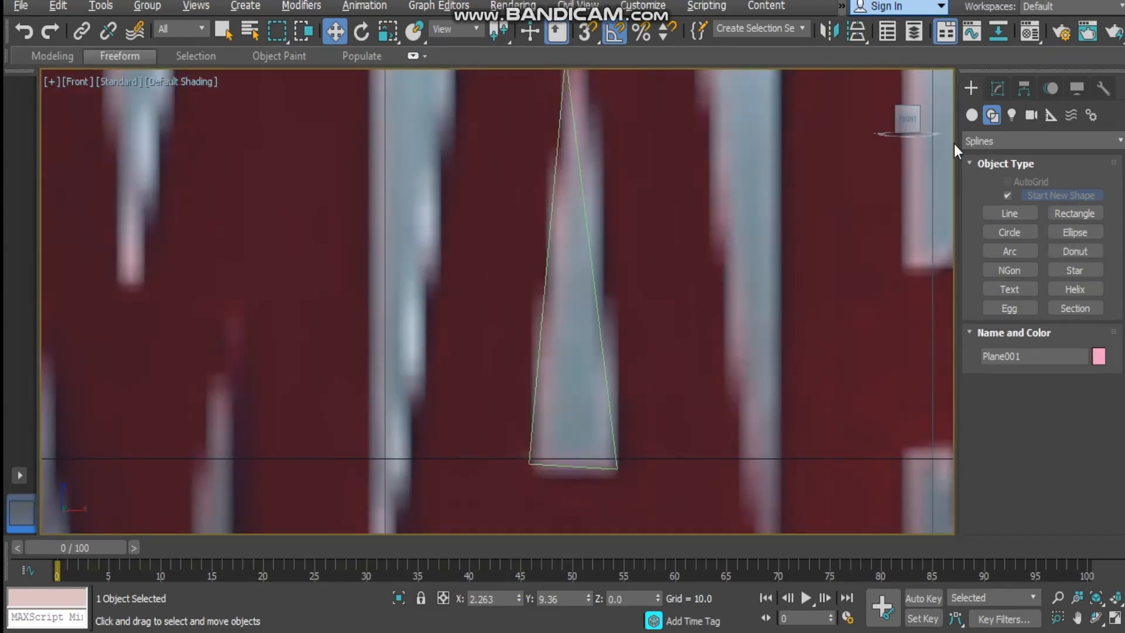
key(q)
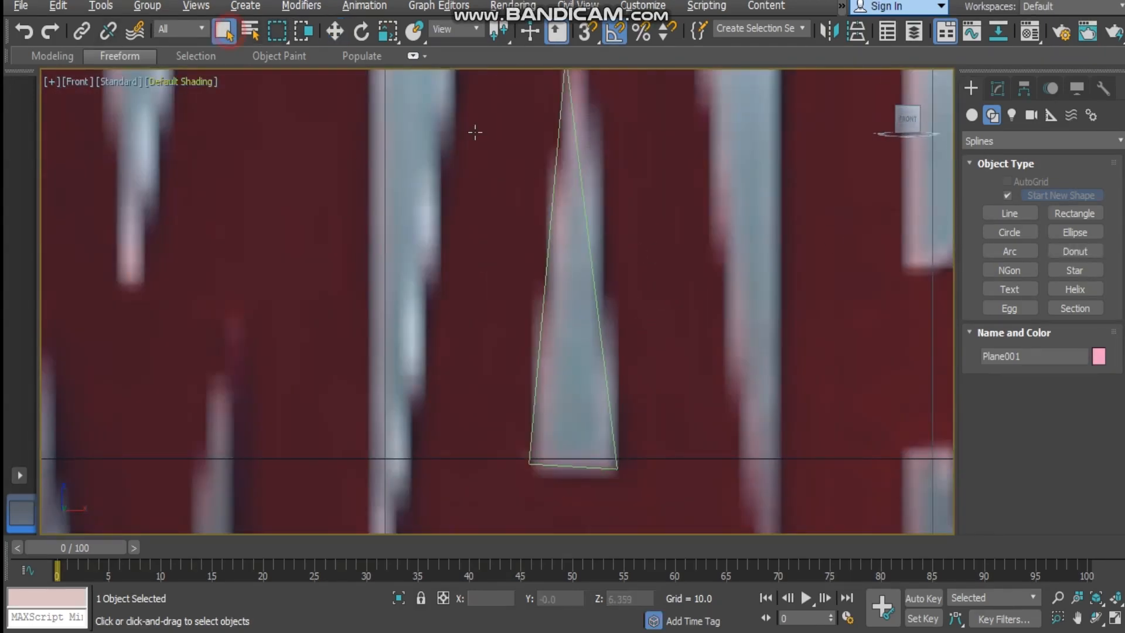
click(583, 221)
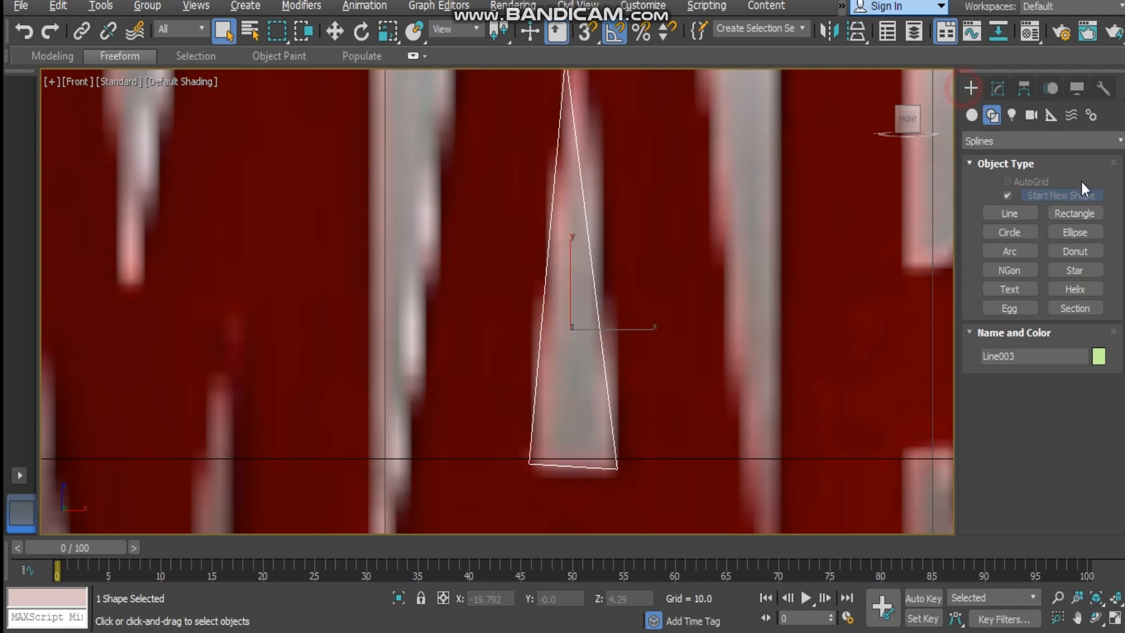
click(996, 89)
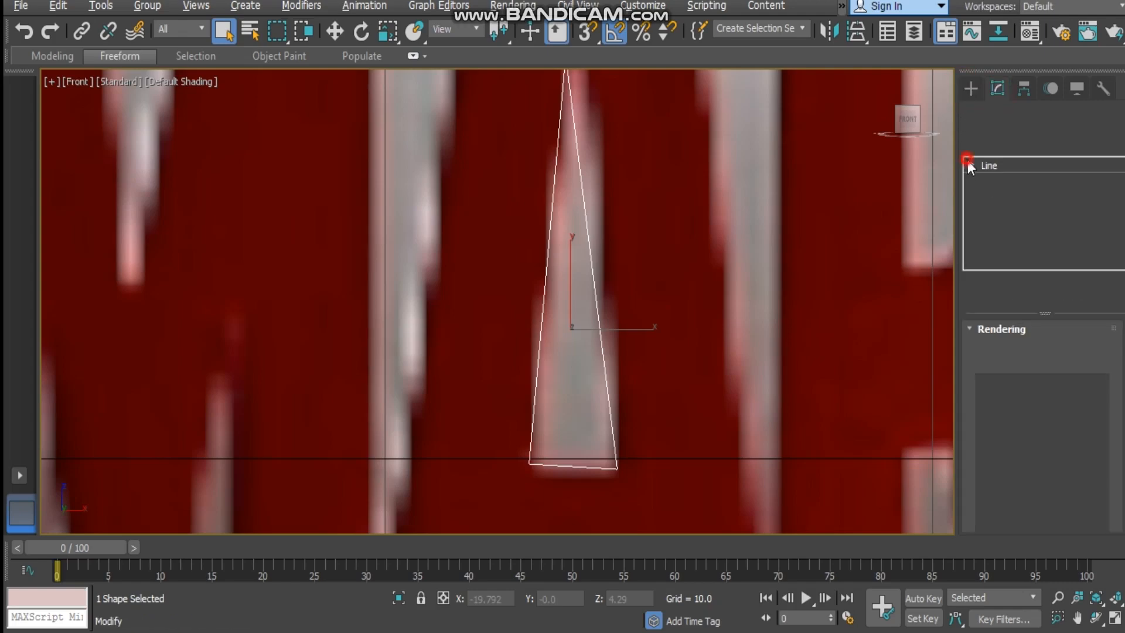
click(971, 165)
click(1002, 180)
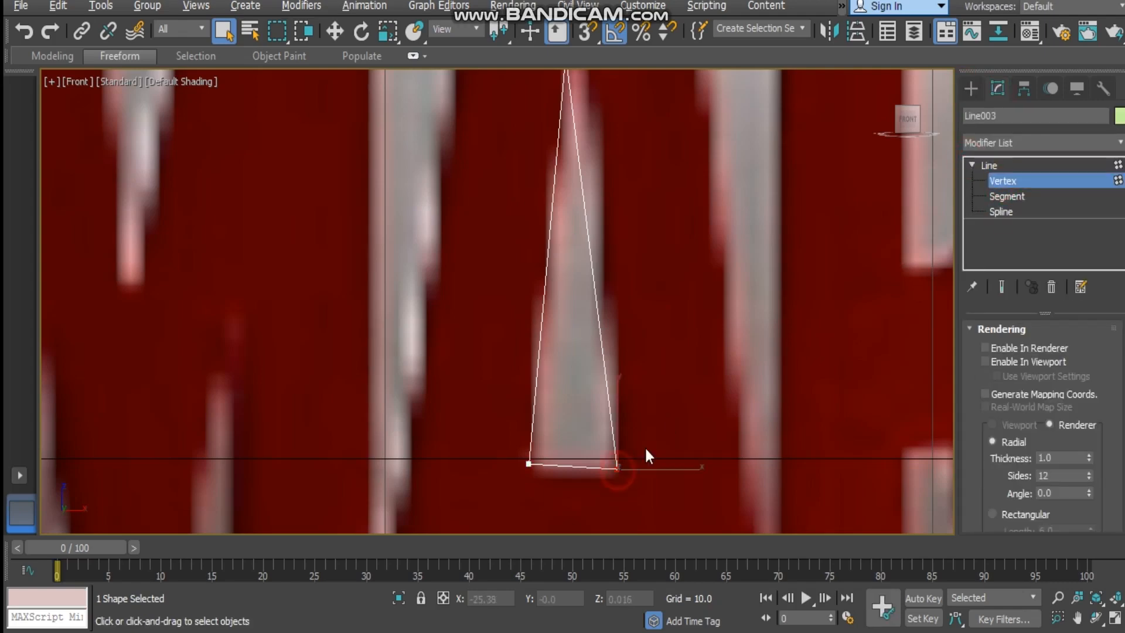
key(w)
drag(620, 402, 619, 399)
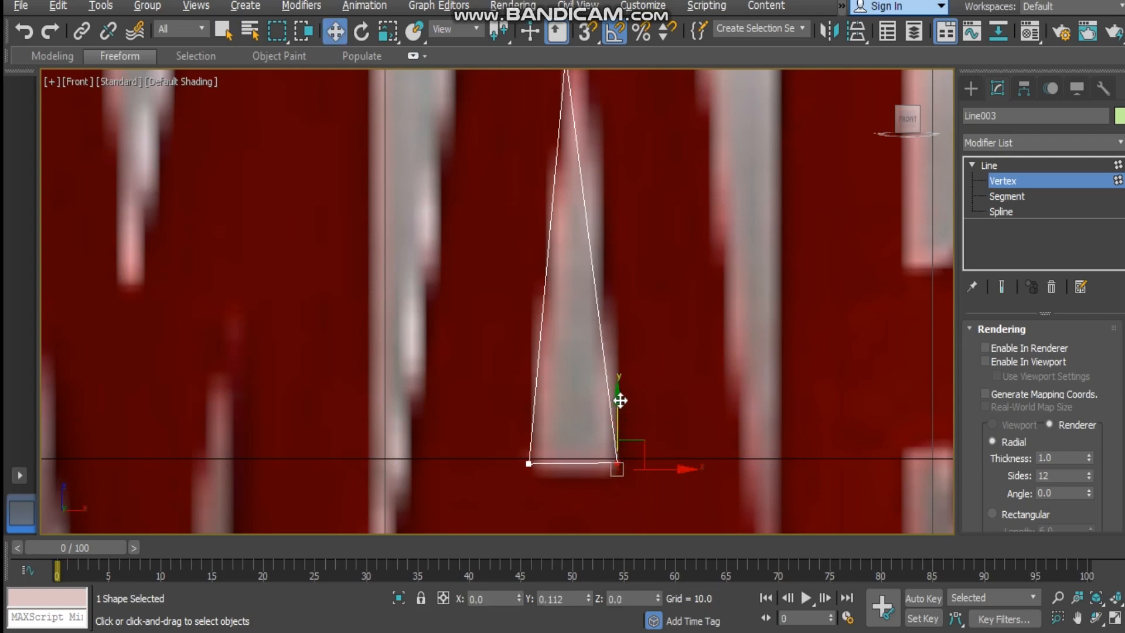
- Move the triangle's top vertex slightly to the right, onto the tip of the A's opening
middle_drag(604, 231, 600, 312)
click(562, 135)
drag(611, 137, 619, 137)
- Trace a closed D-shaped Line spline with a curved right side around the inner opening of the letter R
middle_drag(700, 278, 409, 404)
scroll(669, 144, down, 2)
scroll(669, 146, down, 2)
click(971, 89)
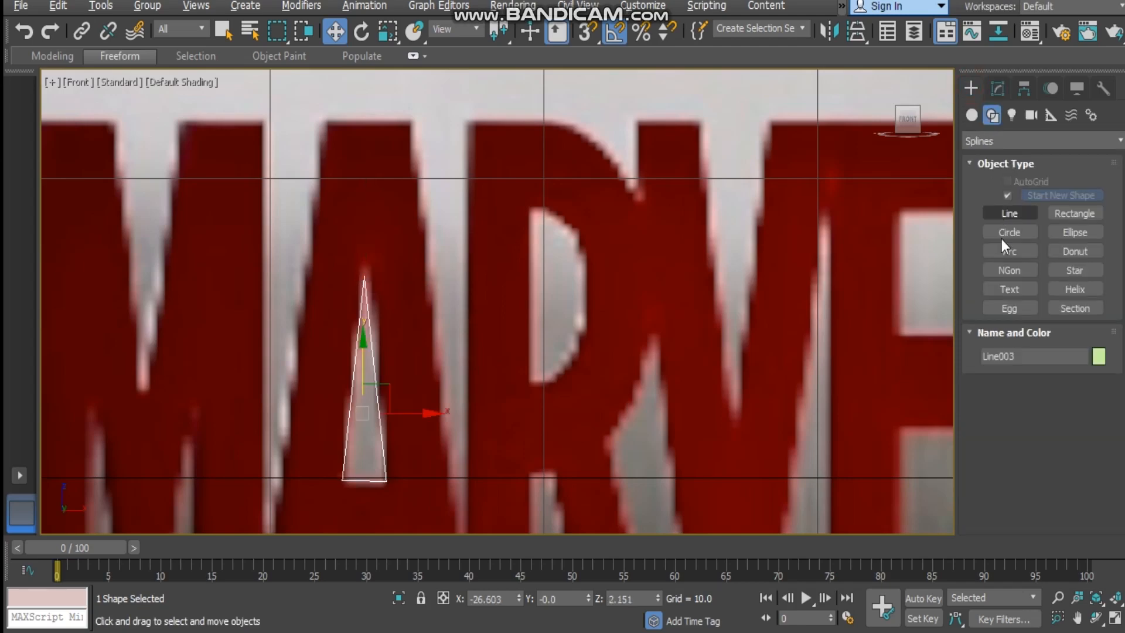
click(1004, 211)
click(530, 212)
click(530, 385)
drag(587, 295, 587, 339)
click(530, 213)
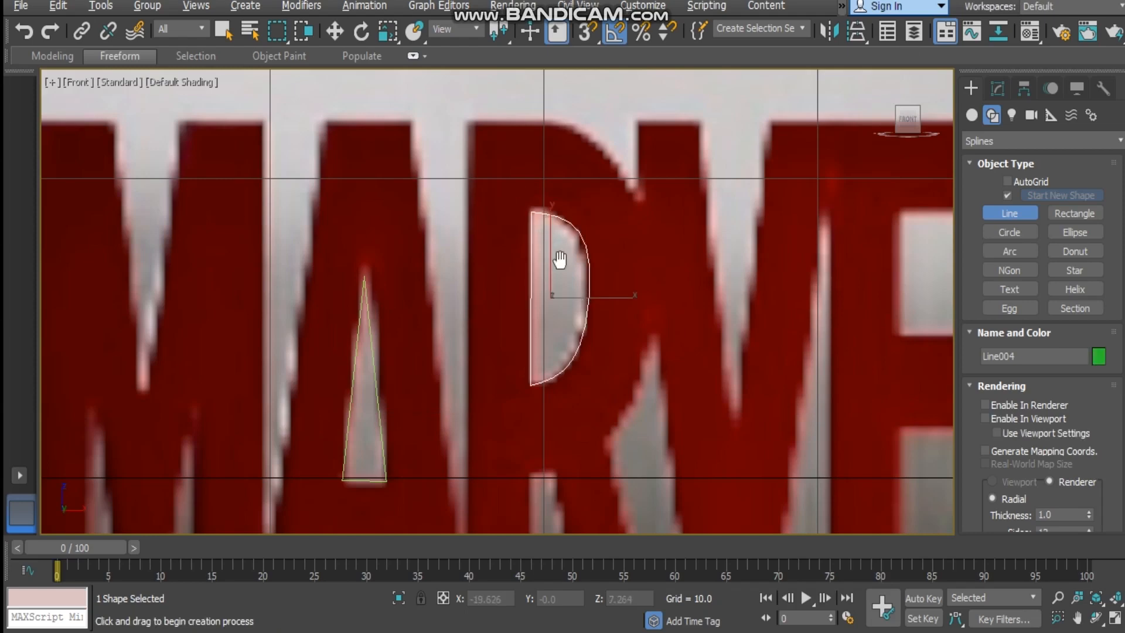
- Apply an Extrude modifier with an amount of 3.0 to the D-shaped spline in the R
middle_drag(559, 259, 595, 234)
scroll(468, 321, down, 2)
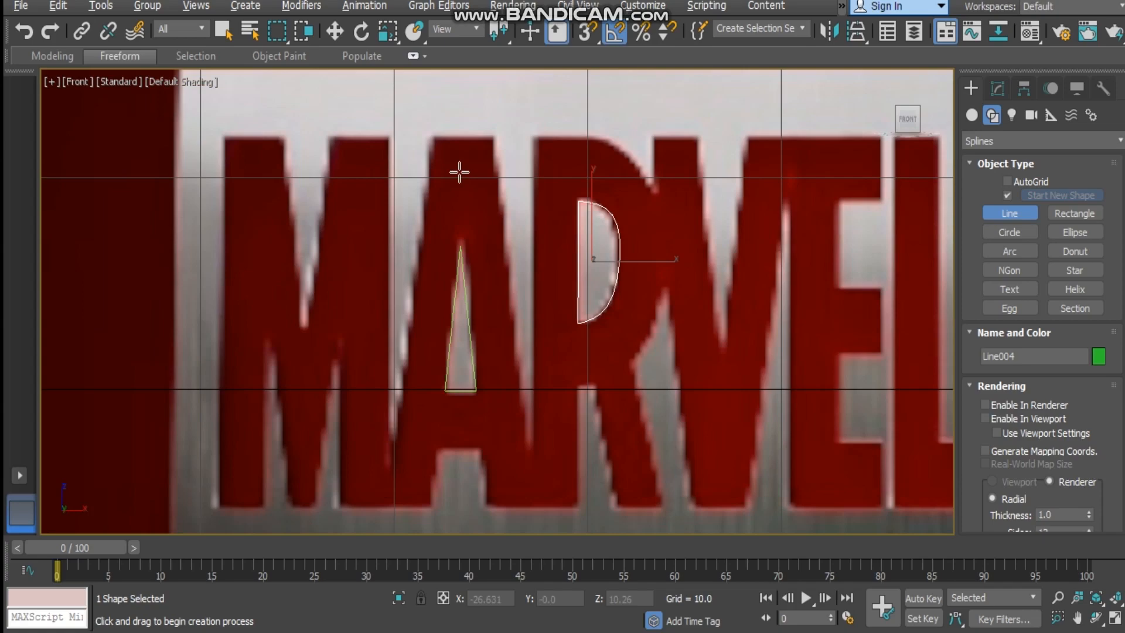
key(alt+w)
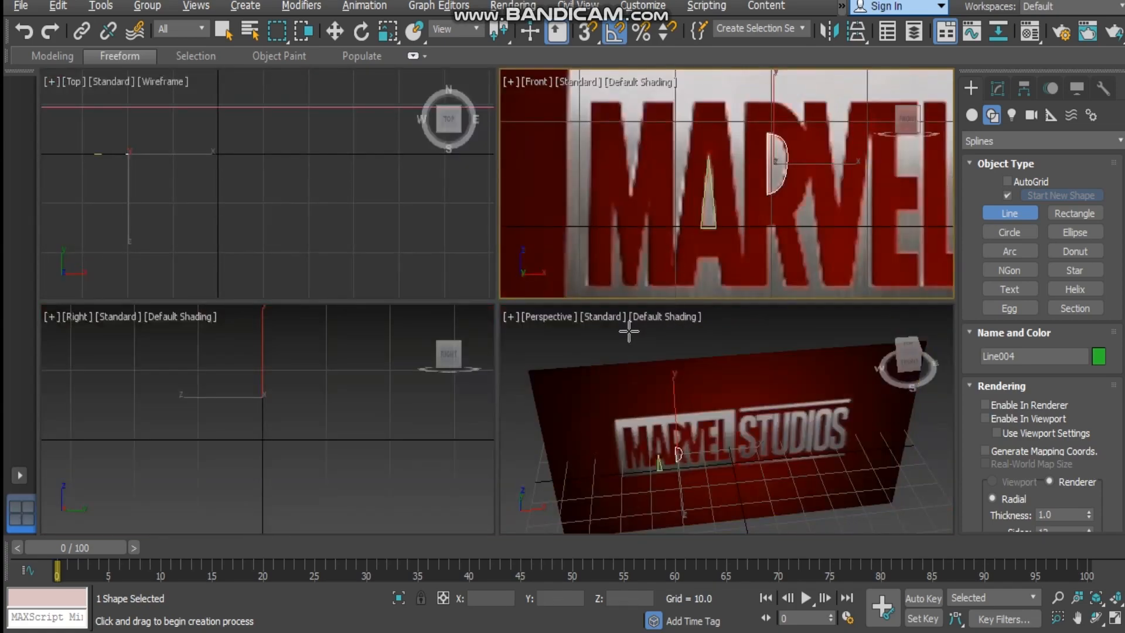
alt+middle_drag(629, 332, 681, 451)
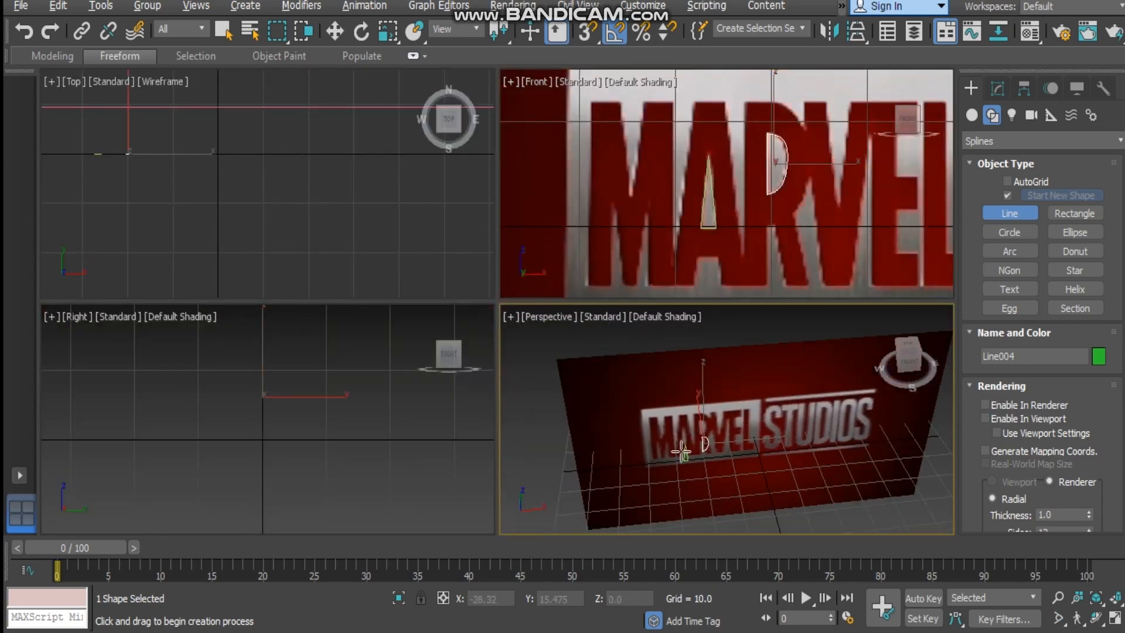
scroll(681, 451, up, 3)
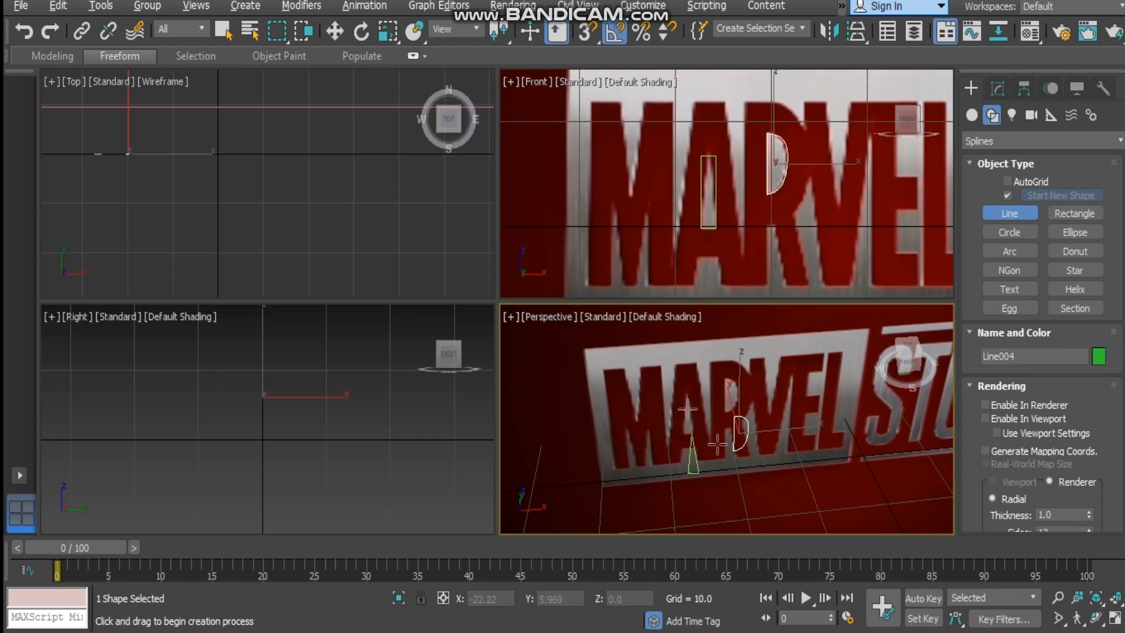
click(334, 31)
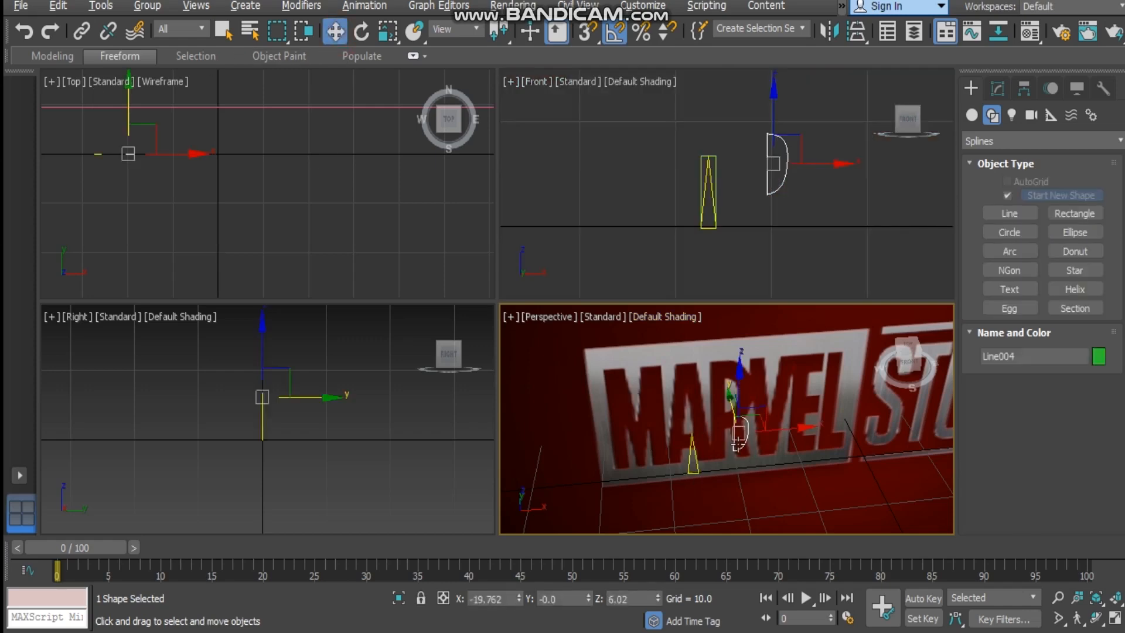
click(1004, 141)
click(1003, 103)
click(996, 87)
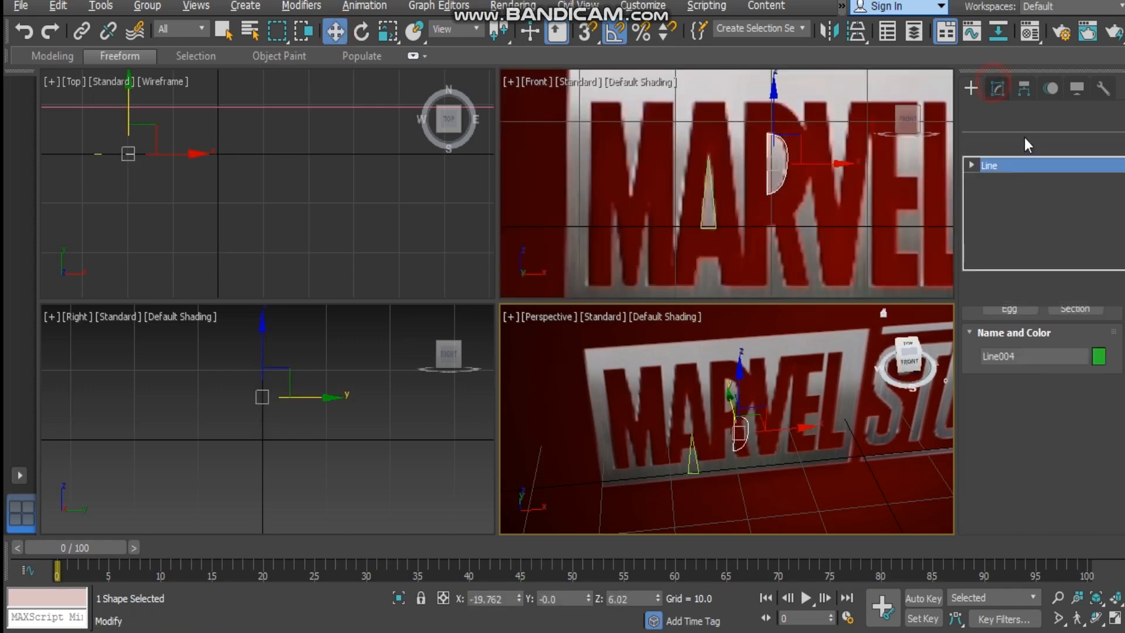
click(1024, 142)
text(ext)
key(Return)
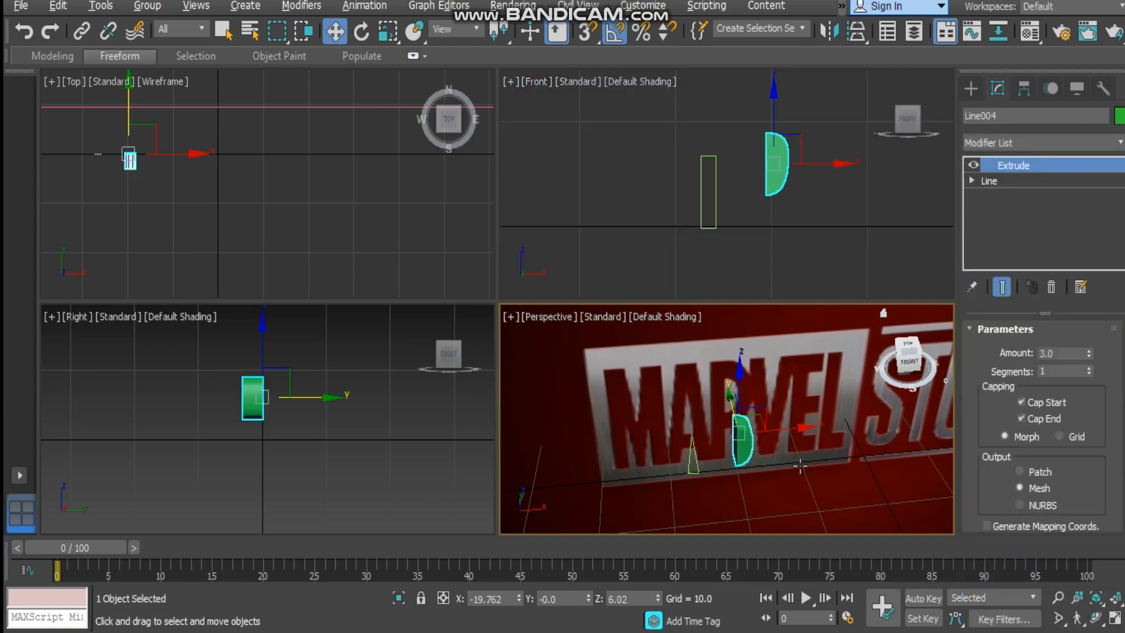
- Select the triangular spline in the A and apply an Extrude modifier with an amount of 3.0
click(693, 467)
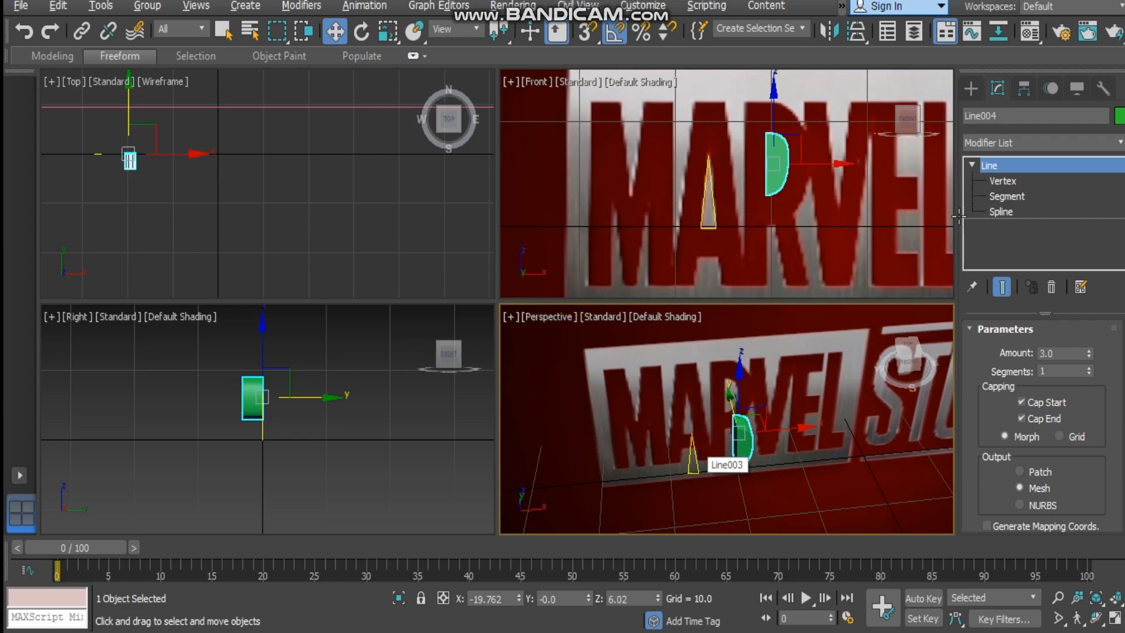
click(998, 142)
text(ext)
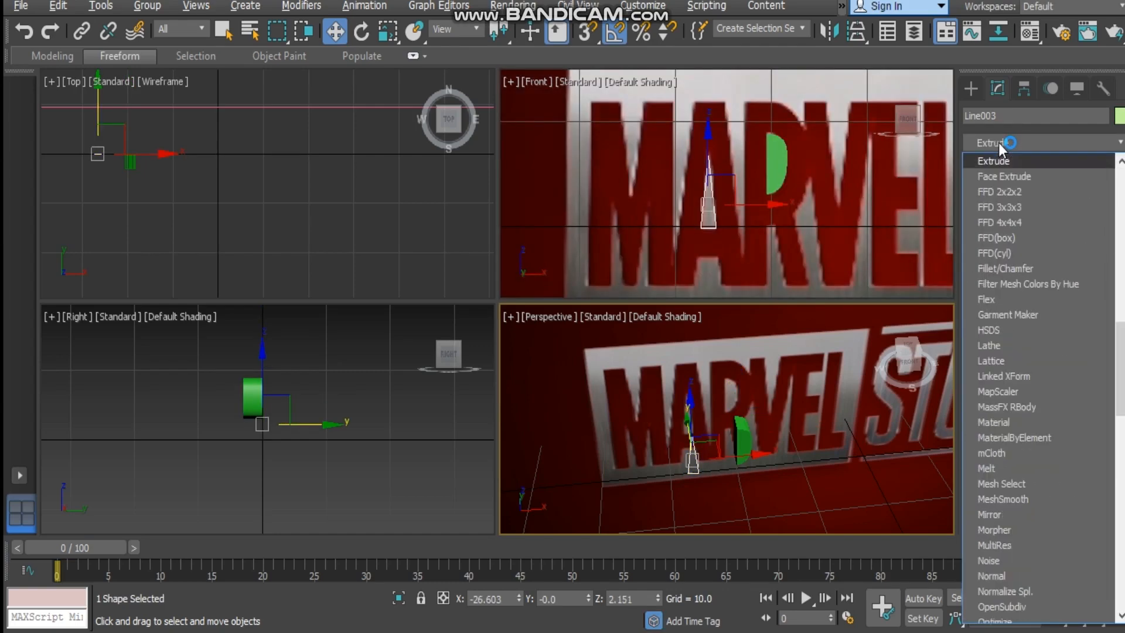
key(Return)
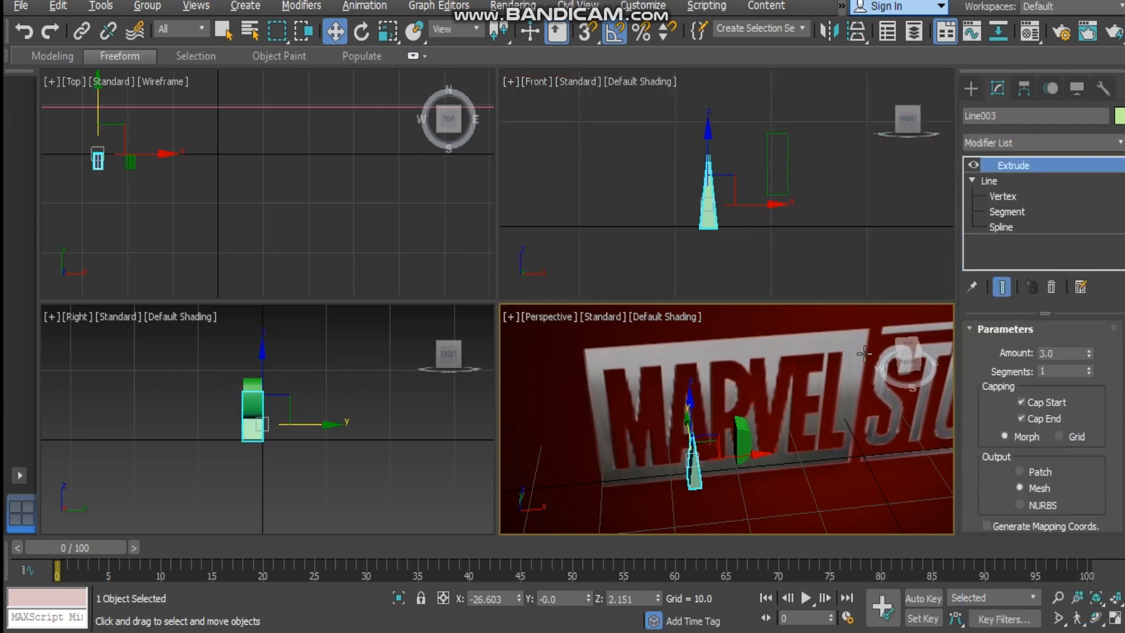
scroll(779, 466, down, 6)
middle_drag(774, 451, 769, 425)
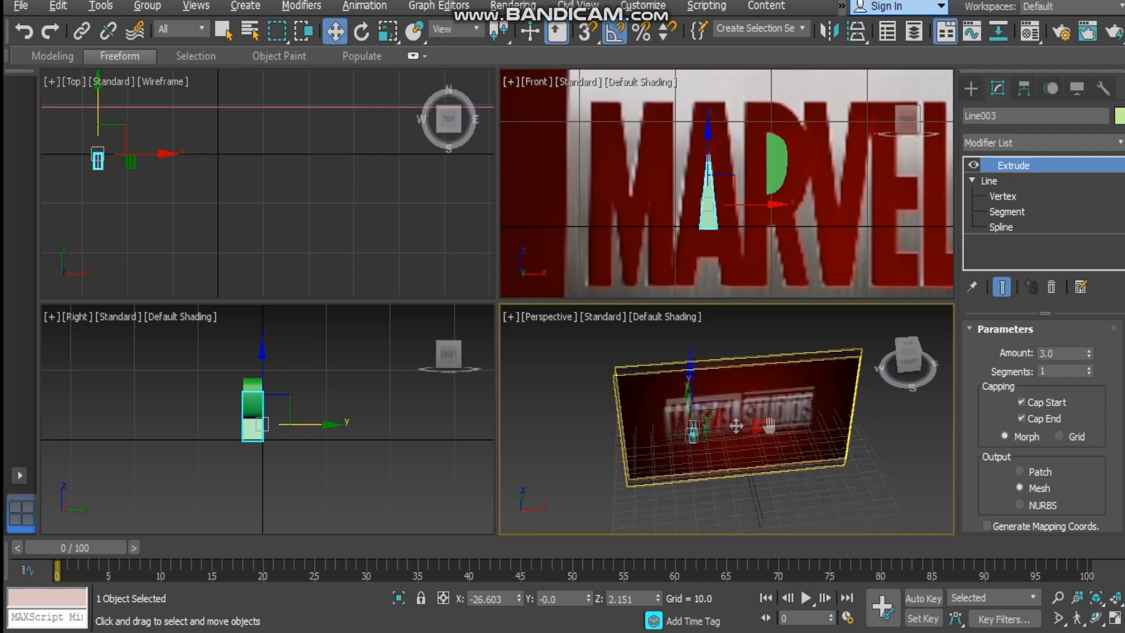
- Unhide all hidden objects so the MARVEL and STUDIOS models return beside the reference image
scroll(756, 426, up, 8)
right_click(745, 429)
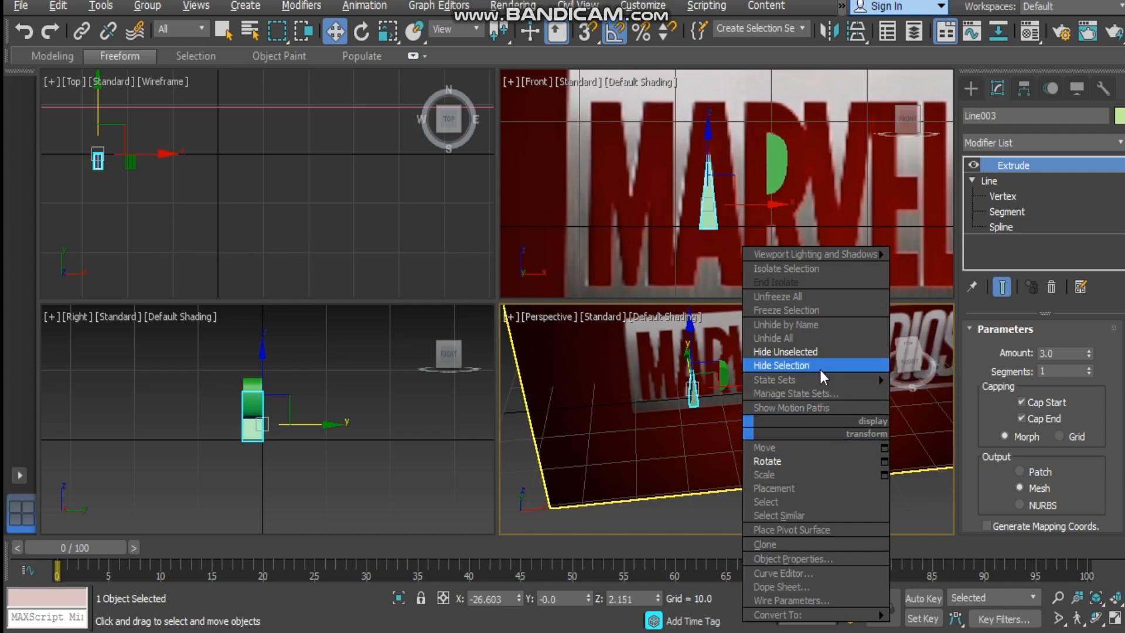
click(817, 340)
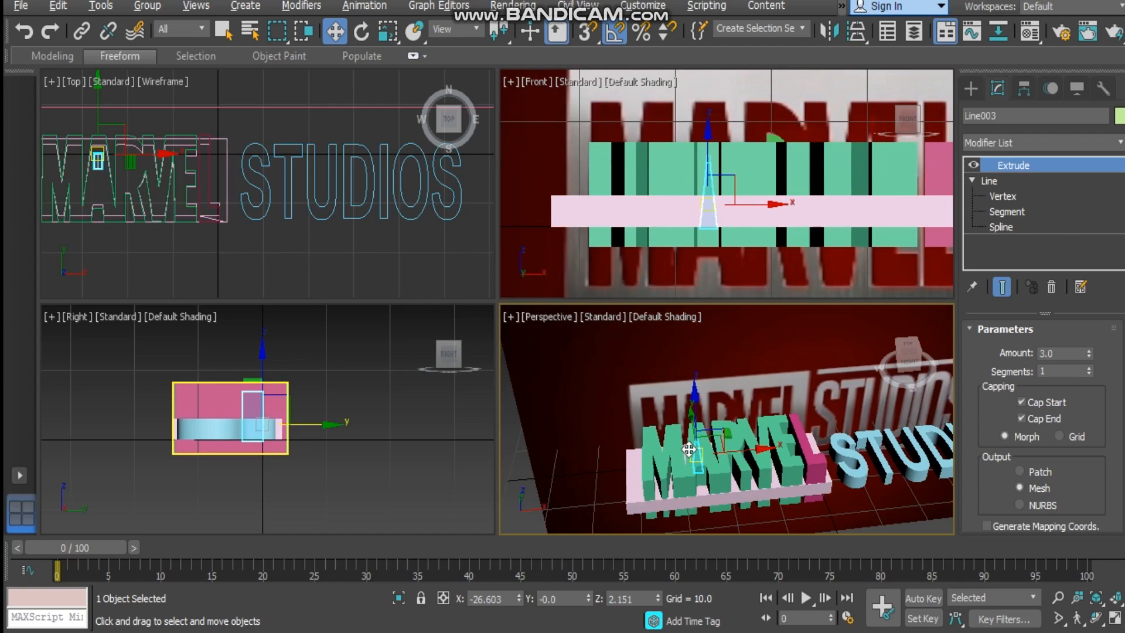
- Hide the reference image plane and the solid MARVEL text group
scroll(786, 434, up, 3)
middle_drag(764, 463, 749, 452)
click(729, 372)
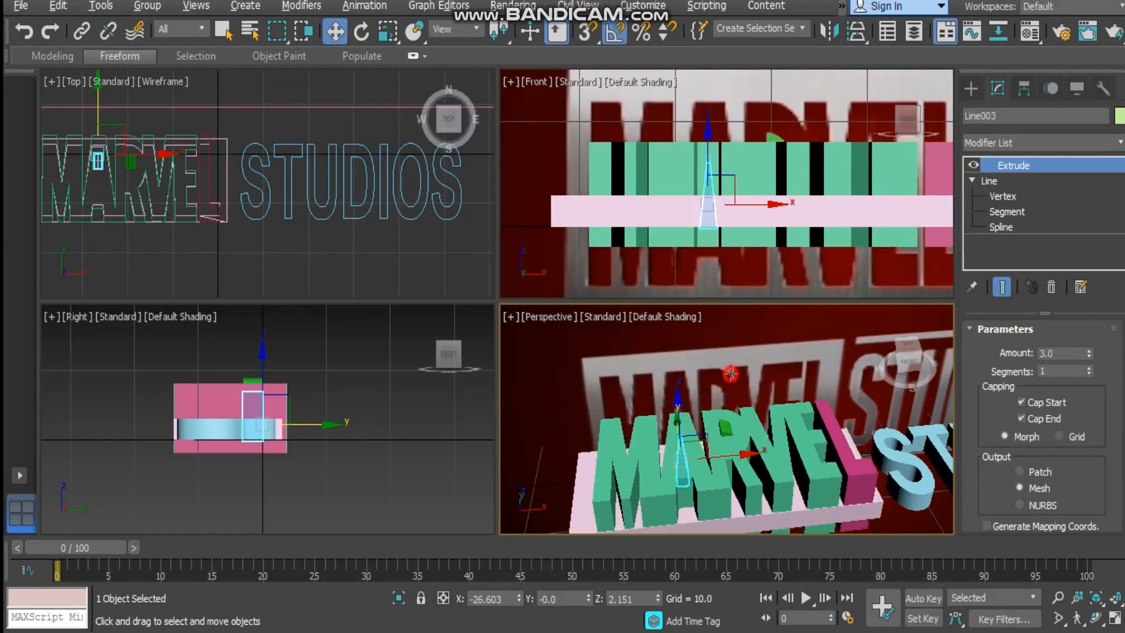
right_click(726, 358)
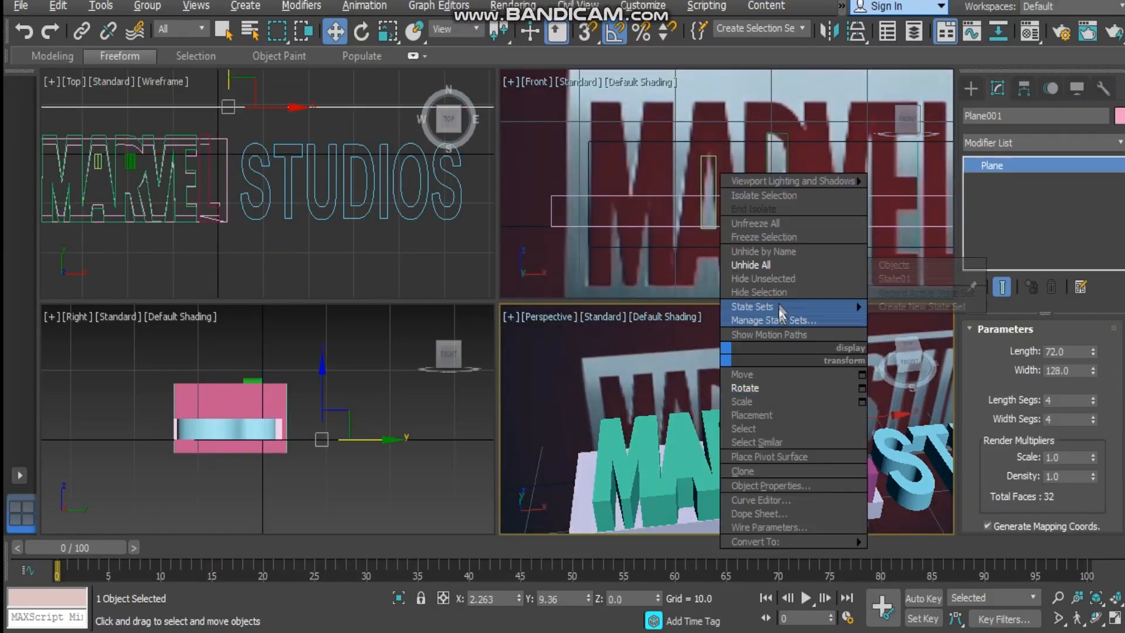
click(789, 290)
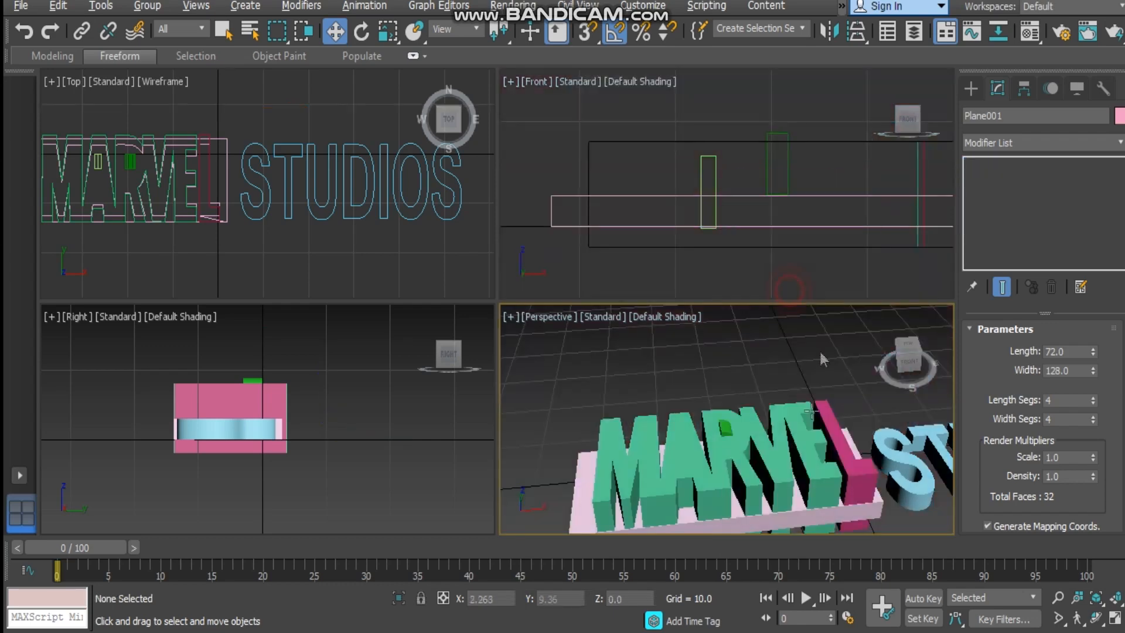
click(712, 477)
right_click(713, 477)
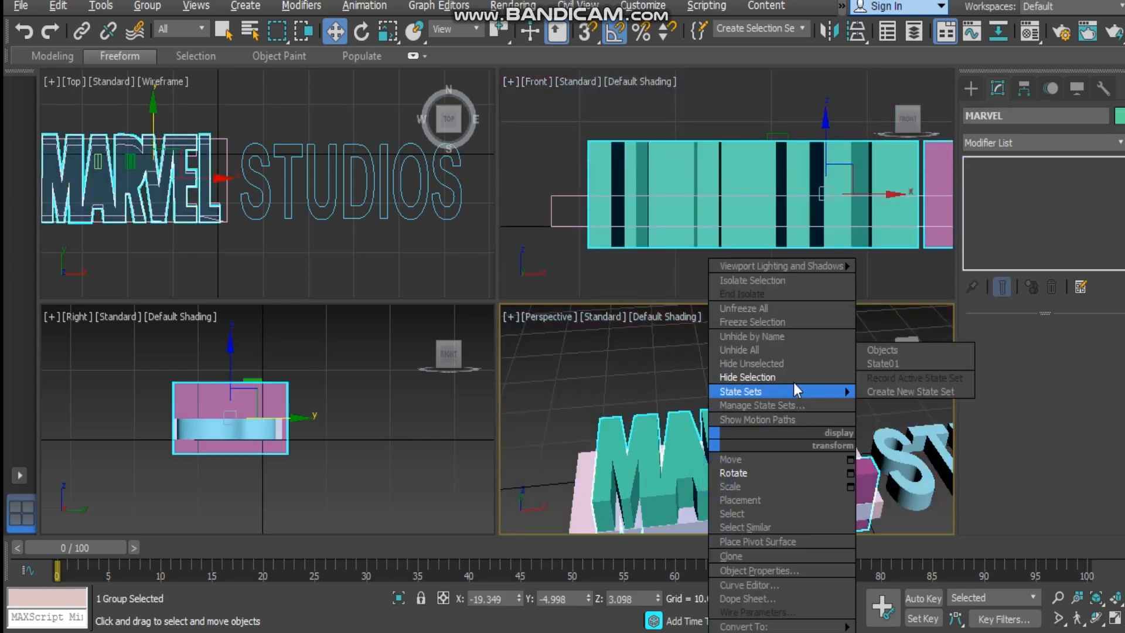
click(788, 377)
- Select the extruded A and R inner pieces together and rotate them about the X axis to lie flat like the plate
click(726, 445)
scroll(741, 430, up, 5)
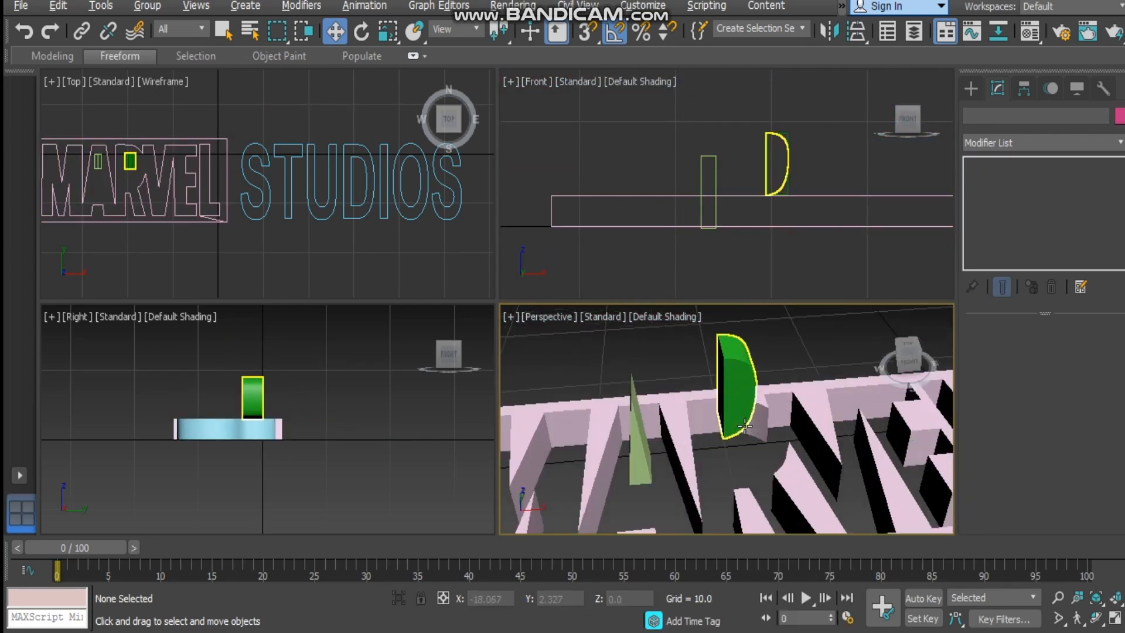
click(517, 337)
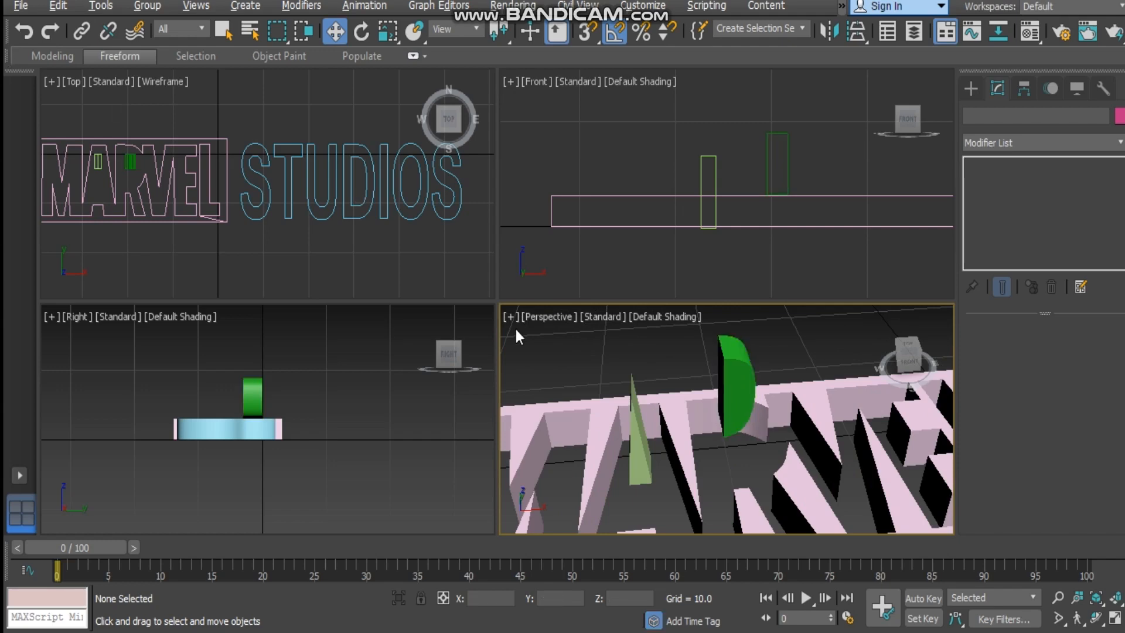
click(626, 462)
ctrl+click(735, 390)
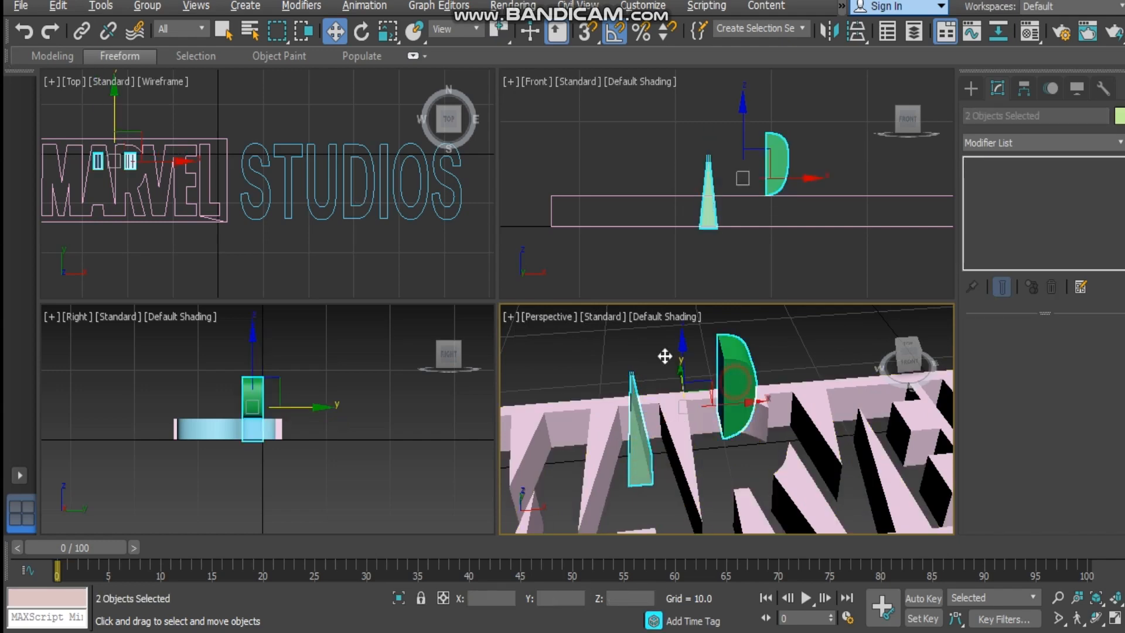
click(362, 32)
drag(685, 419, 682, 337)
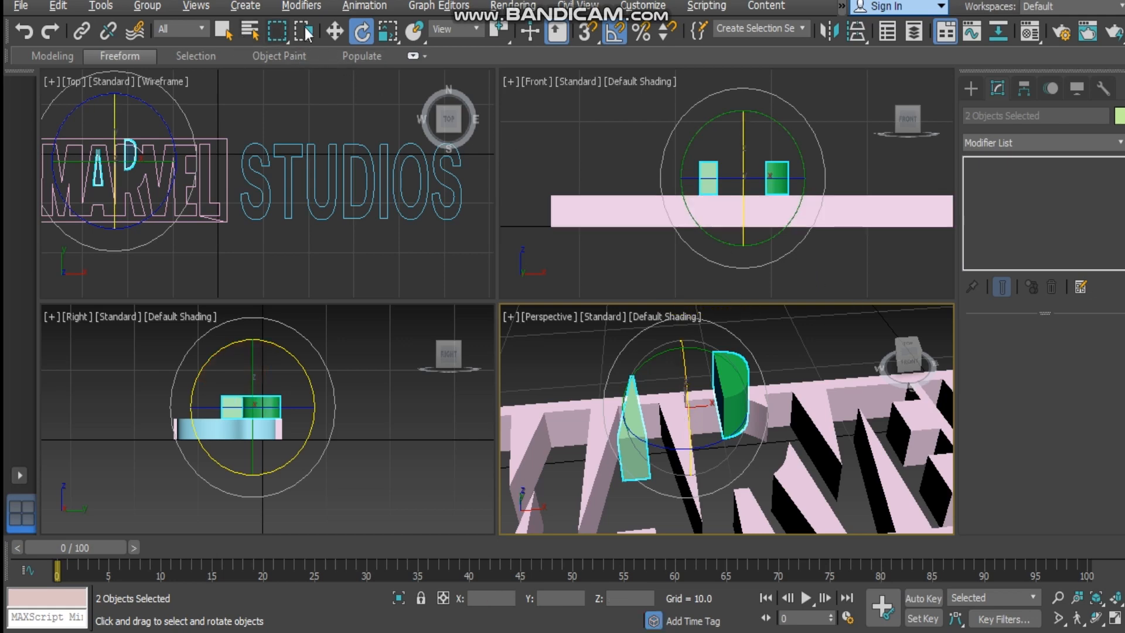
click(333, 34)
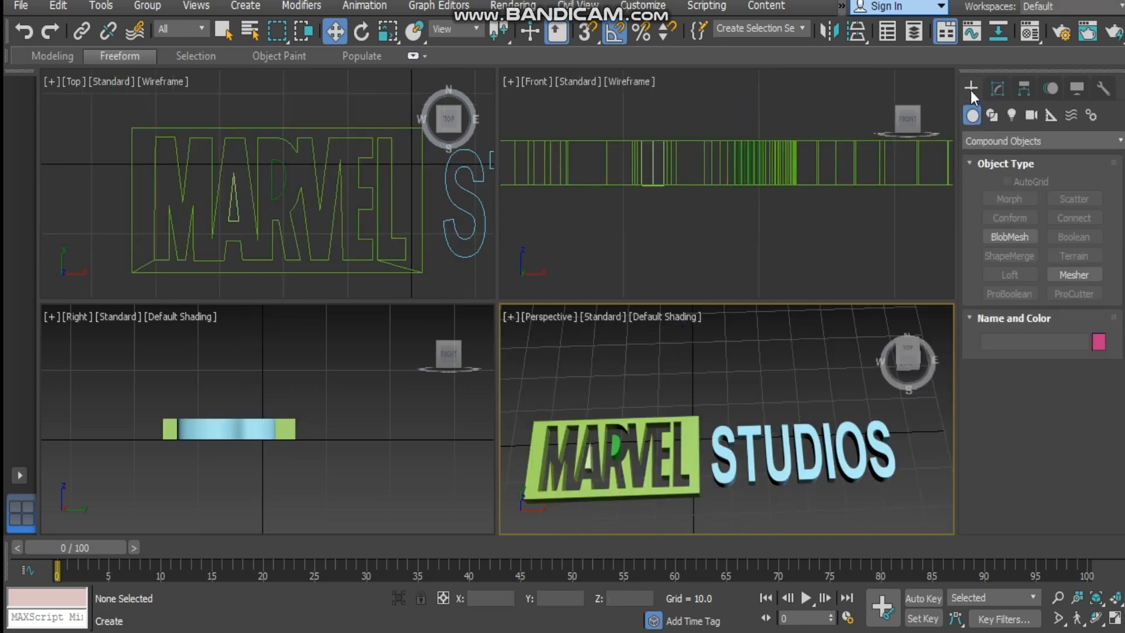
- Create a thin standard primitive Box below STUDIOS, about 51.4 wide and 1.6 long, with a height of 3.0
click(1006, 141)
click(1010, 156)
click(1018, 199)
middle_drag(371, 210, 87, 168)
scroll(86, 168, down, 2)
scroll(115, 177, down, 1)
drag(134, 206, 364, 213)
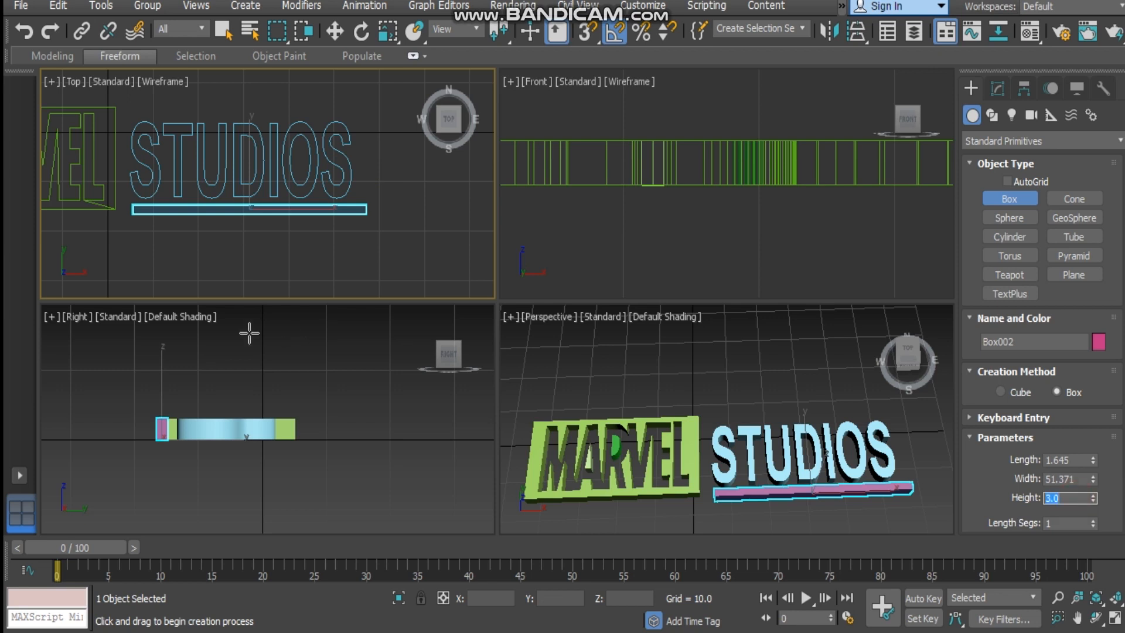
- Move the thin bar so it is centred just beneath STUDIOS, at about X 29.1, Y -14.9
click(336, 32)
drag(314, 205, 304, 204)
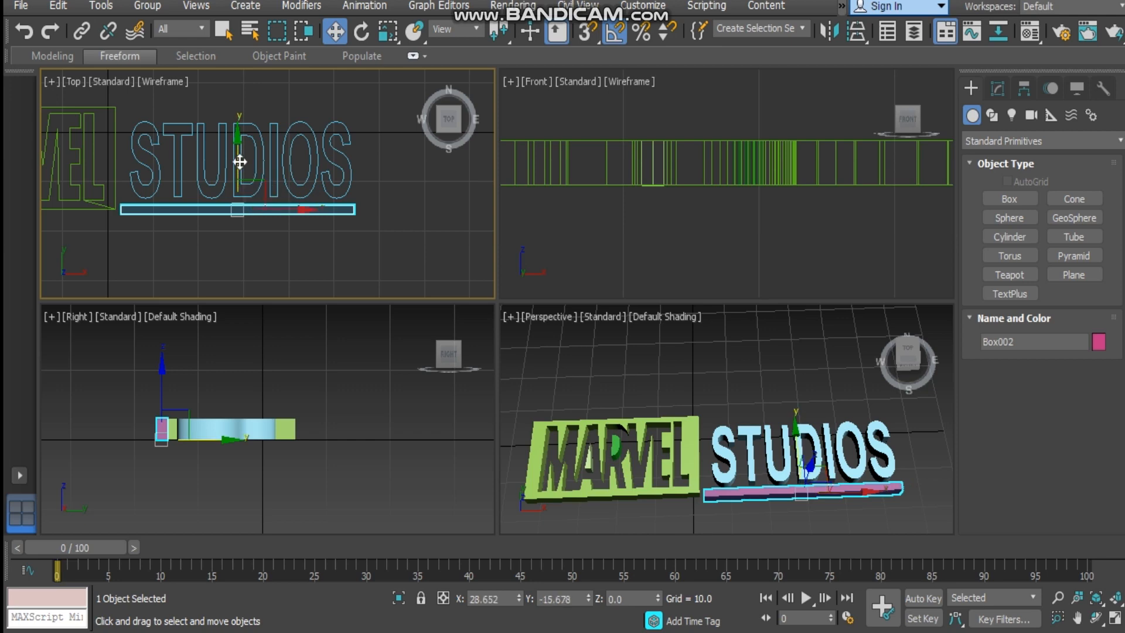
key(alt+w)
drag(555, 373, 556, 373)
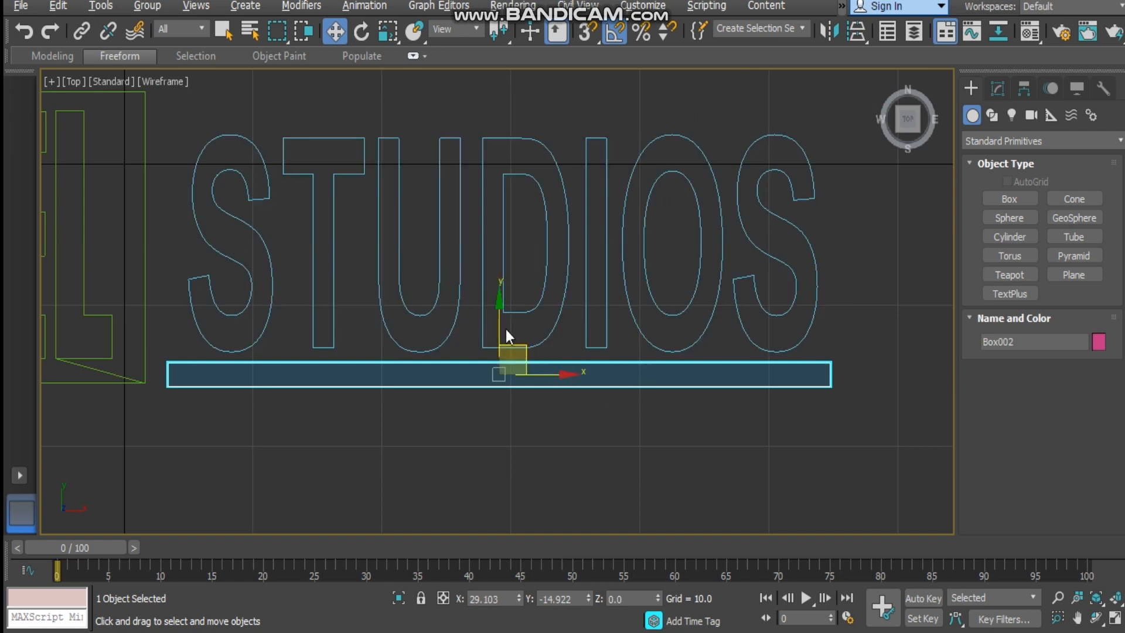
- Make one independent copy of the thin bar and place it just above STUDIOS, at about Y 4.3
shift+drag(501, 322, 530, 53)
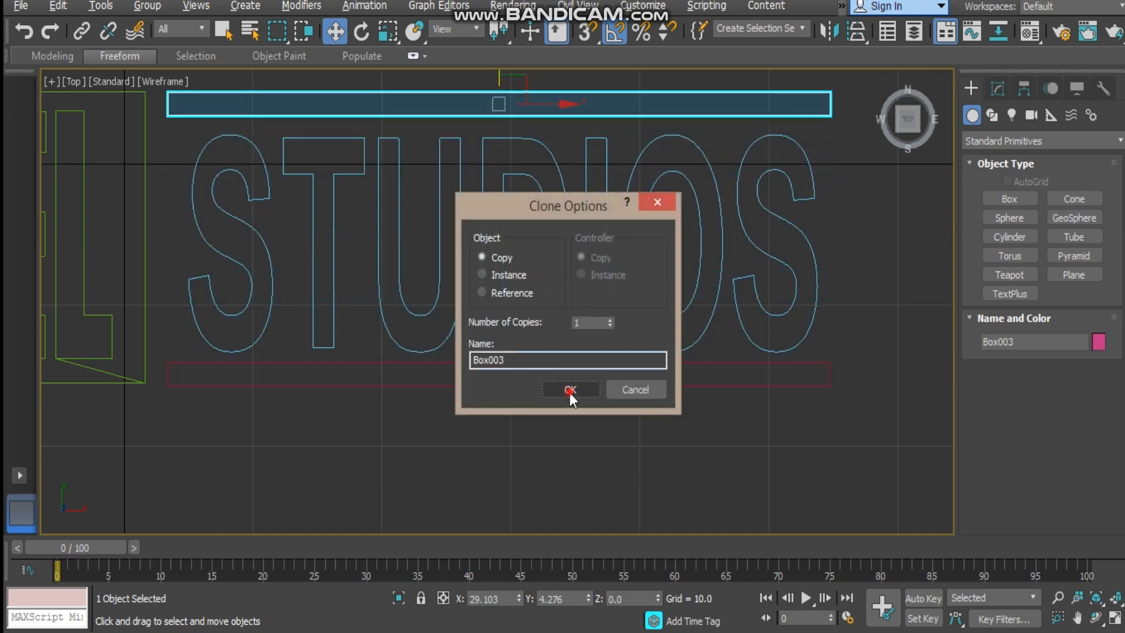
click(569, 391)
click(832, 251)
- Create a large Box alongside the lower bar, about 49.9 wide, 11.3 long and 13.2 high
alt+middle_drag(736, 265, 729, 259)
scroll(729, 259, down, 4)
click(1009, 199)
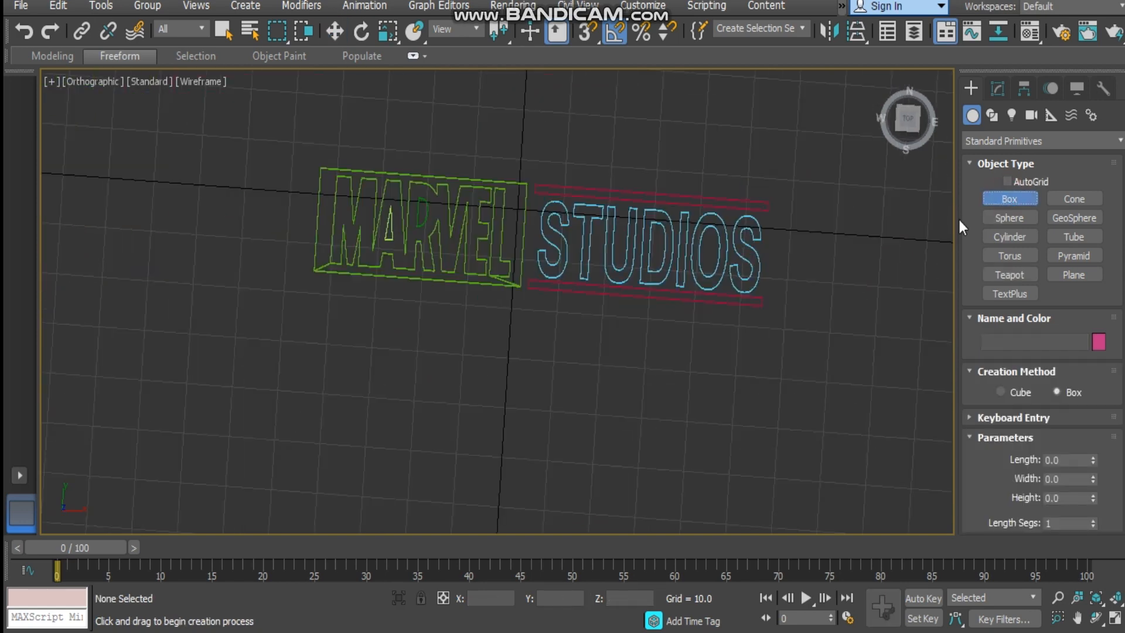
drag(526, 300, 749, 373)
click(763, 306)
alt+middle_drag(686, 389, 642, 291)
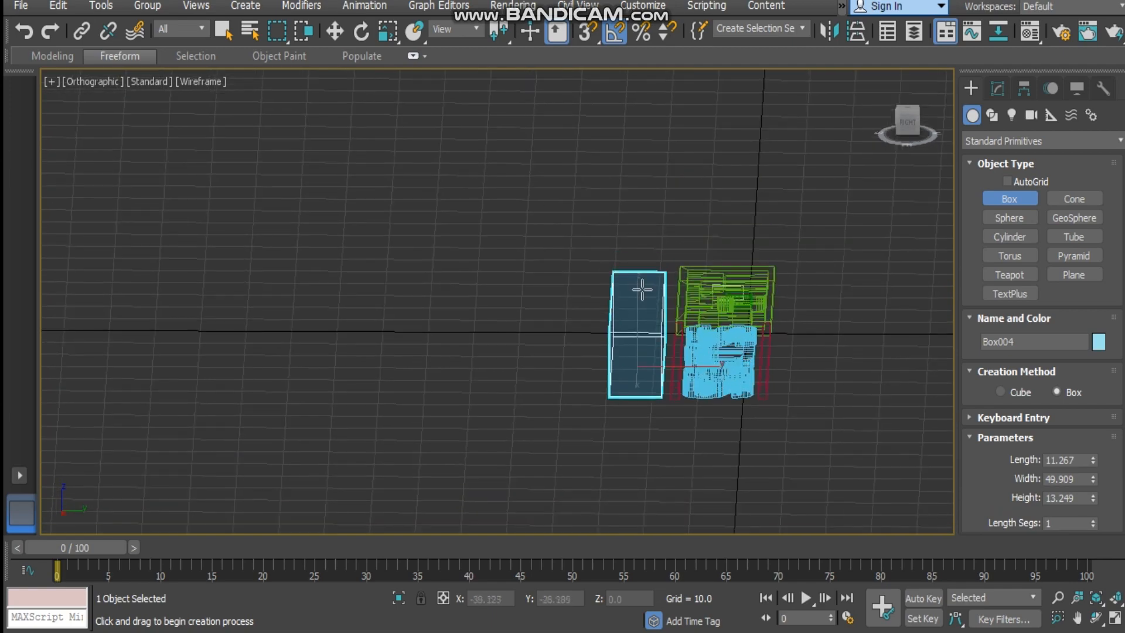
- Lower the large box to about Z -5.6 and slide it up against the outer side of the lower bar
key(w)
drag(640, 297, 638, 328)
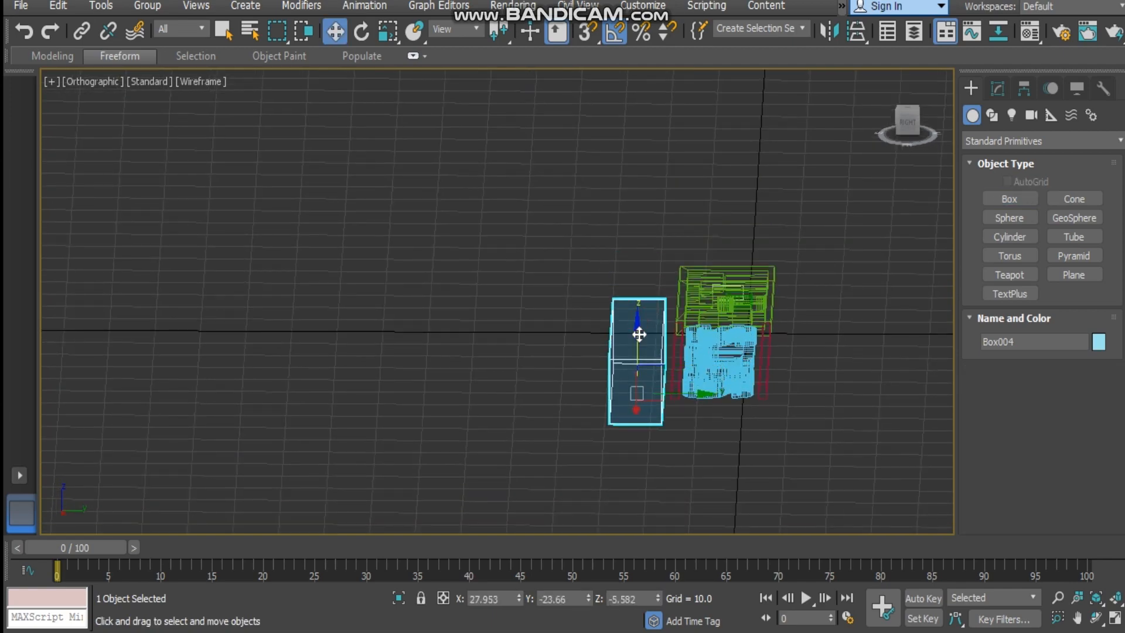
alt+middle_drag(648, 380, 924, 133)
scroll(623, 328, up, 5)
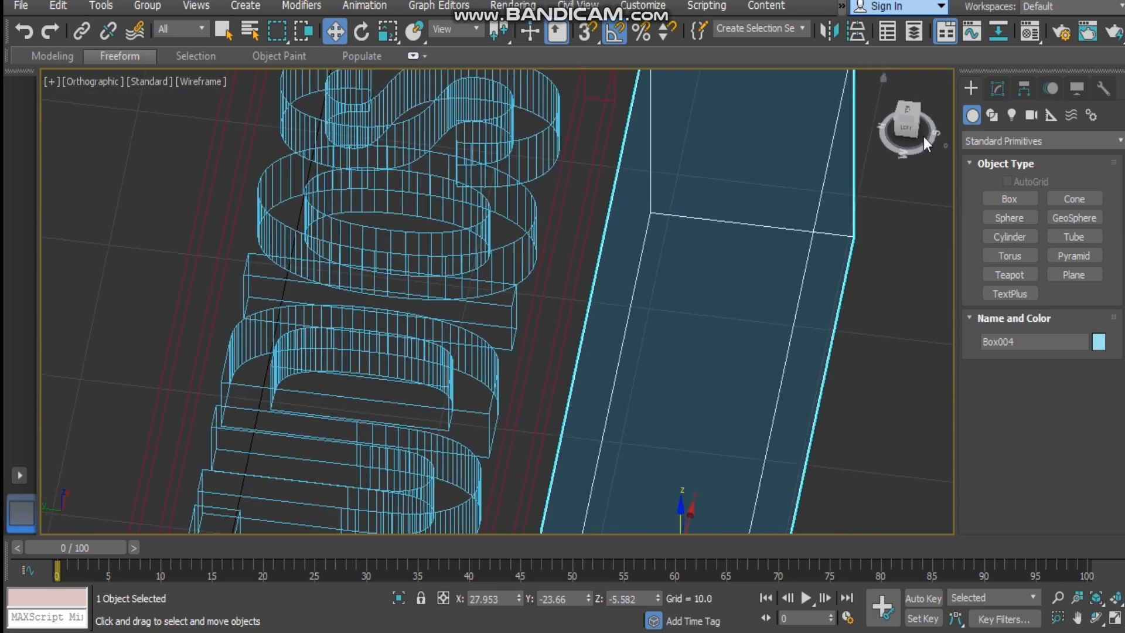
click(911, 131)
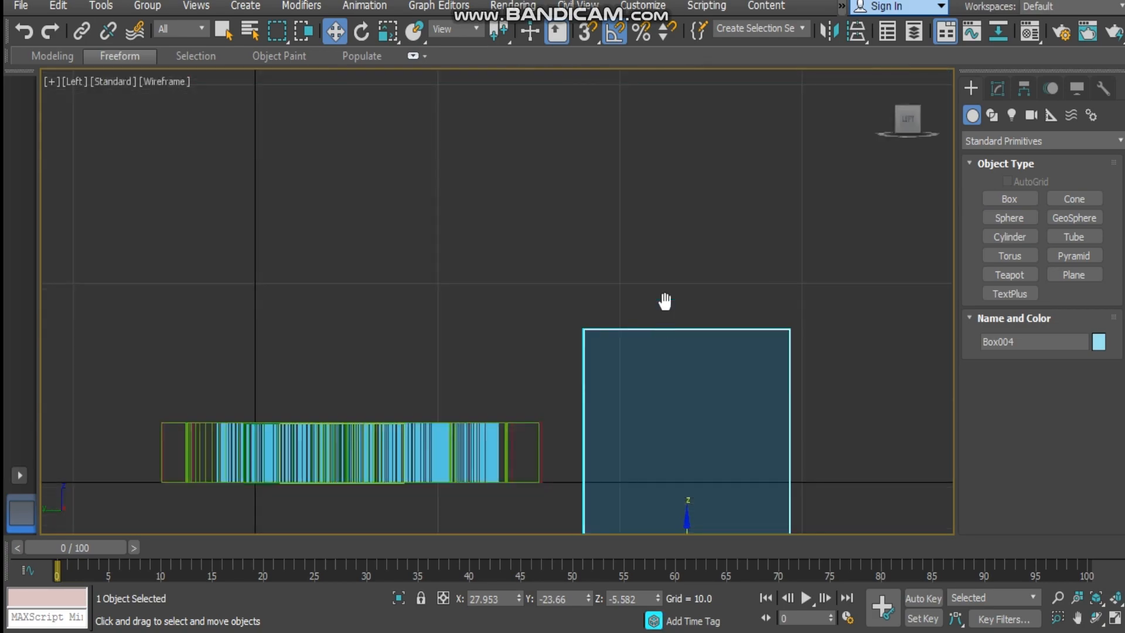
middle_drag(665, 301, 680, 313)
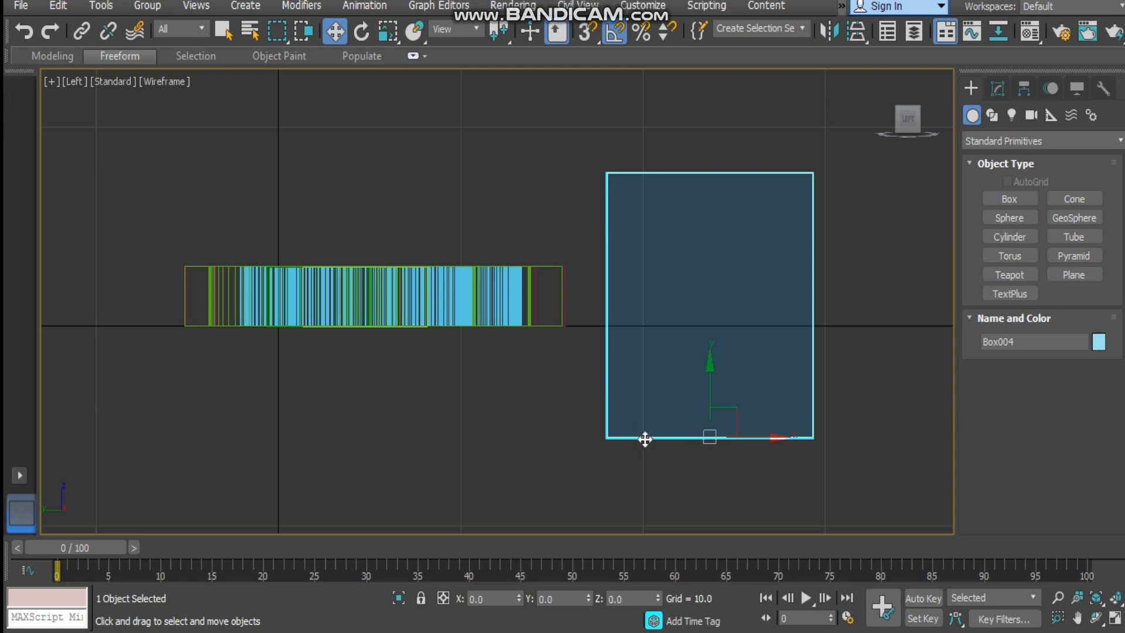
drag(764, 440, 724, 439)
- Display shaded edged faces, scale the large box to about 116% along X, and shift it to cover the bar's full length
alt+middle_drag(638, 381, 628, 317)
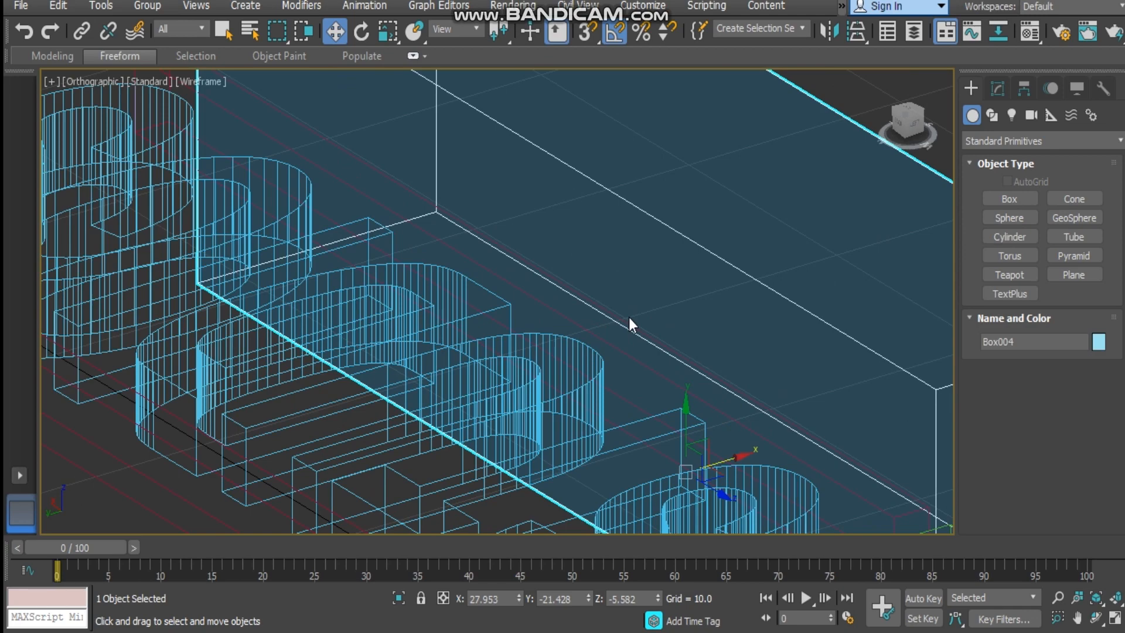
key(F4)
alt+middle_drag(806, 407, 556, 499)
scroll(811, 376, up, 2)
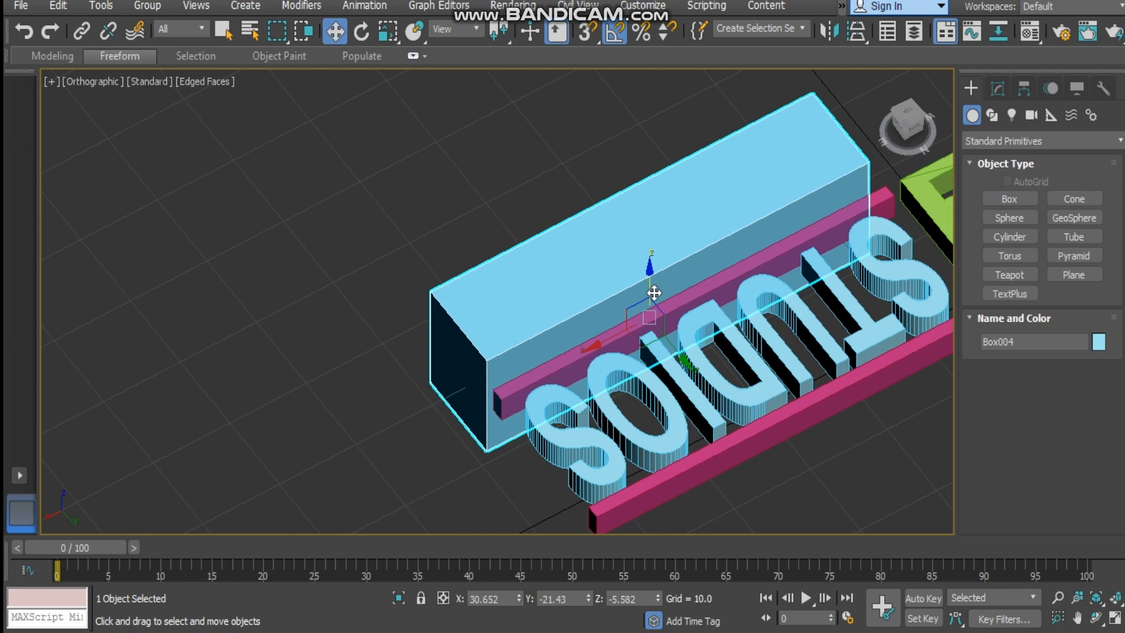
key(e)
key(r)
drag(571, 357, 576, 359)
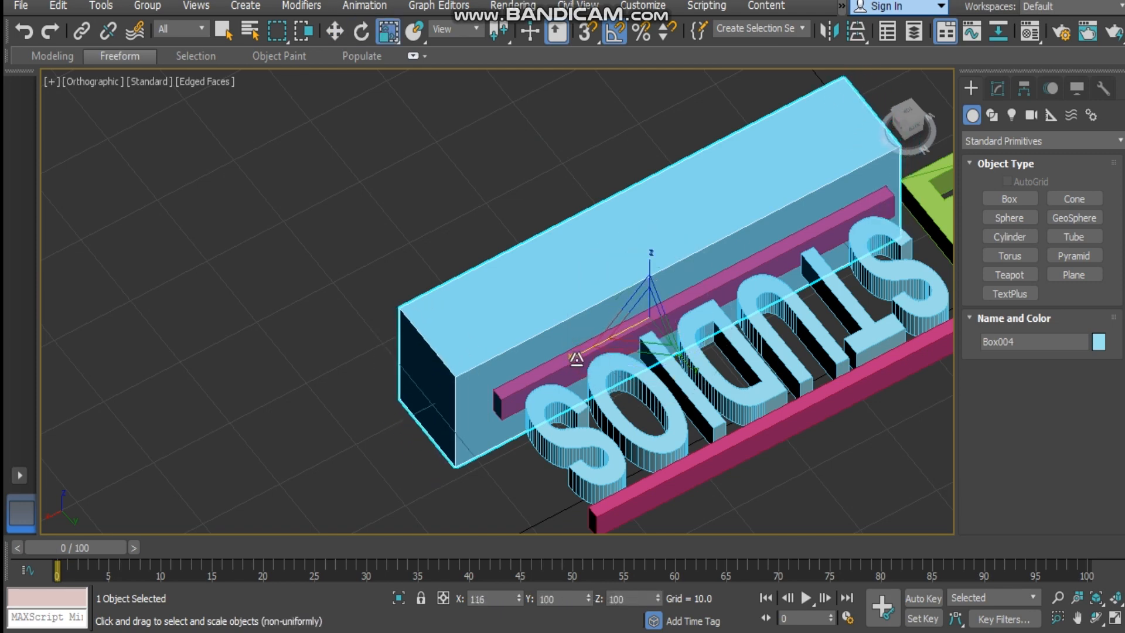
key(w)
drag(603, 341, 605, 345)
- Copy the large box once to the other side of STUDIOS and position it against the outer side of the upper bar
shift+drag(686, 354, 867, 524)
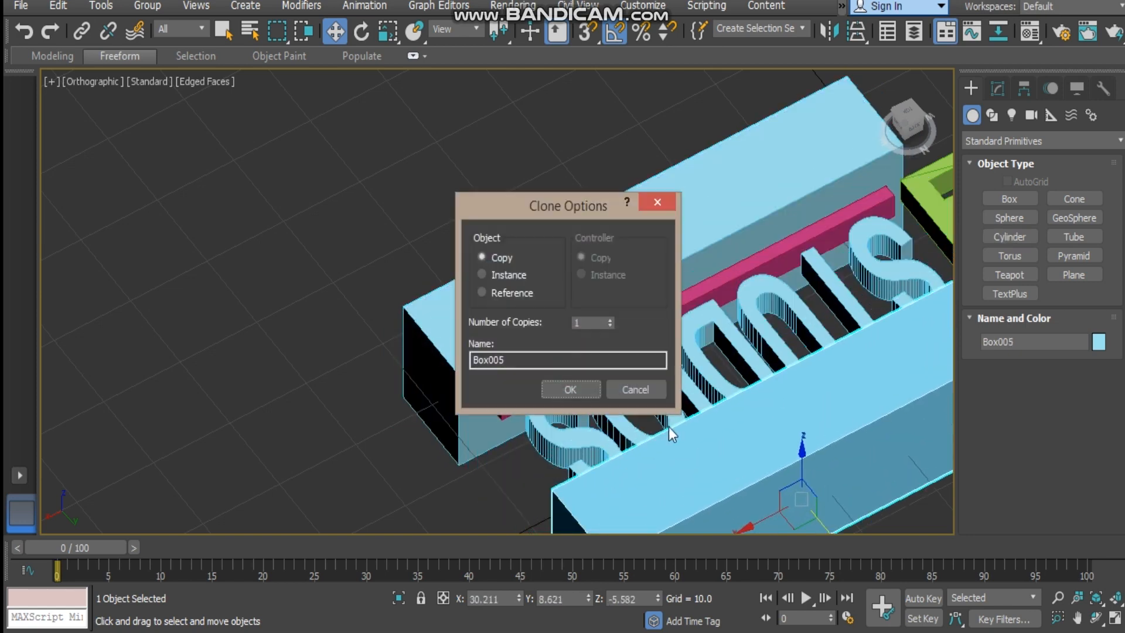
click(570, 389)
mouse_move(569, 389)
alt+middle_down()
mouse_move(721, 382)
mouse_move(785, 351)
mouse_move(839, 424)
mouse_move(683, 375)
mouse_move(689, 394)
alt+middle_up()
drag(689, 394, 705, 381)
key(alt+w)
middle_drag(205, 175, 201, 179)
drag(343, 115, 364, 159)
click(447, 201)
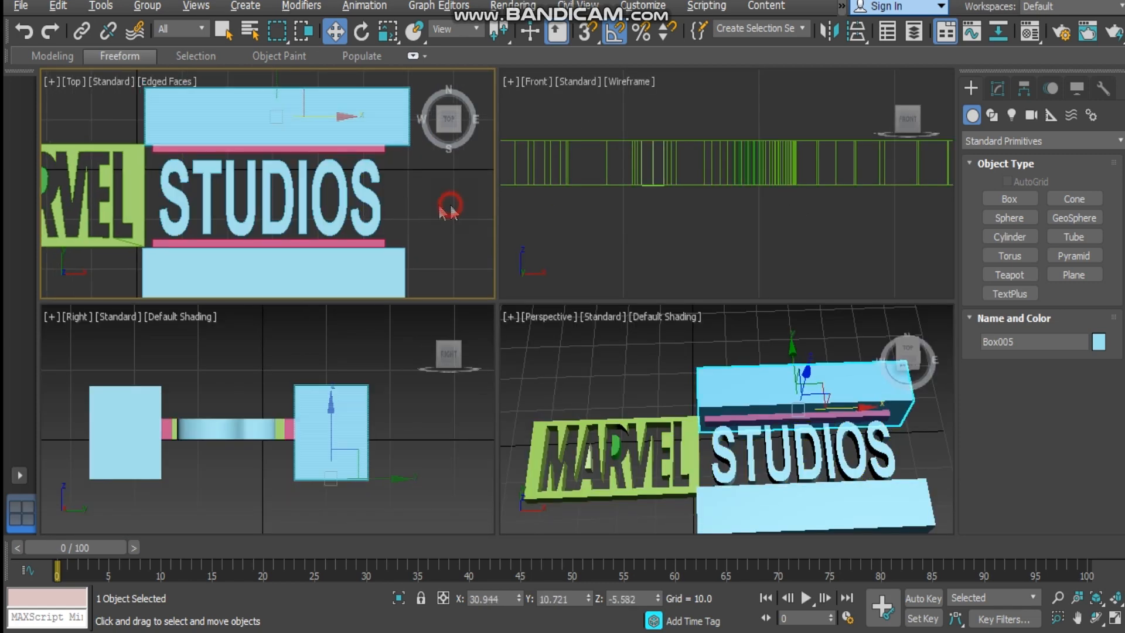
- Open the Material Editor and change the first material slot to the Matte/Shadow type
click(710, 221)
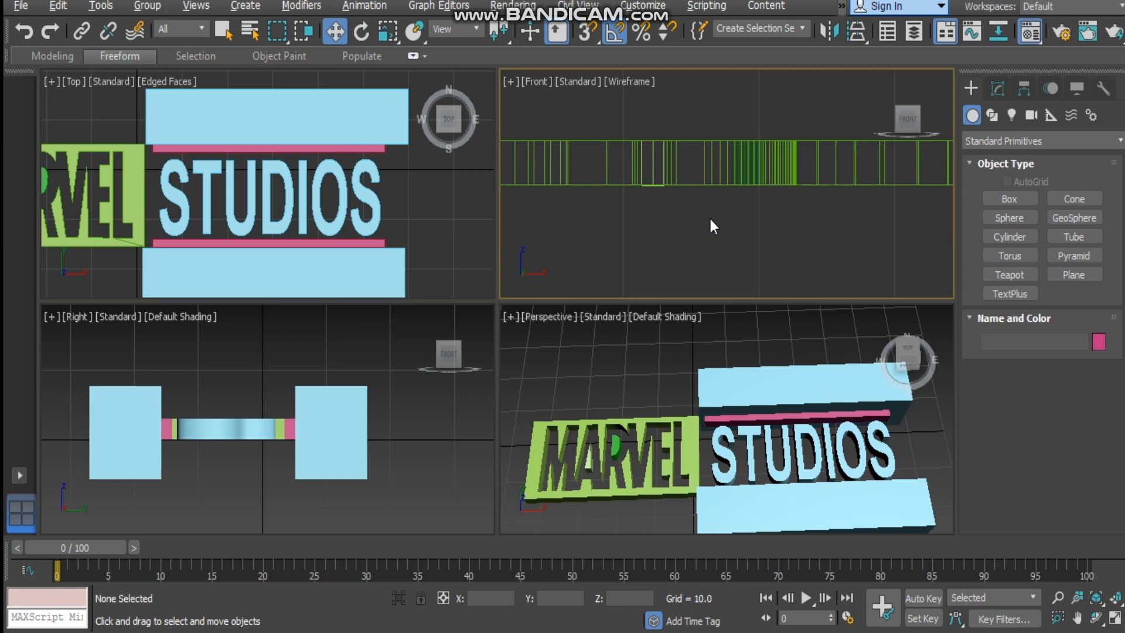
key(m)
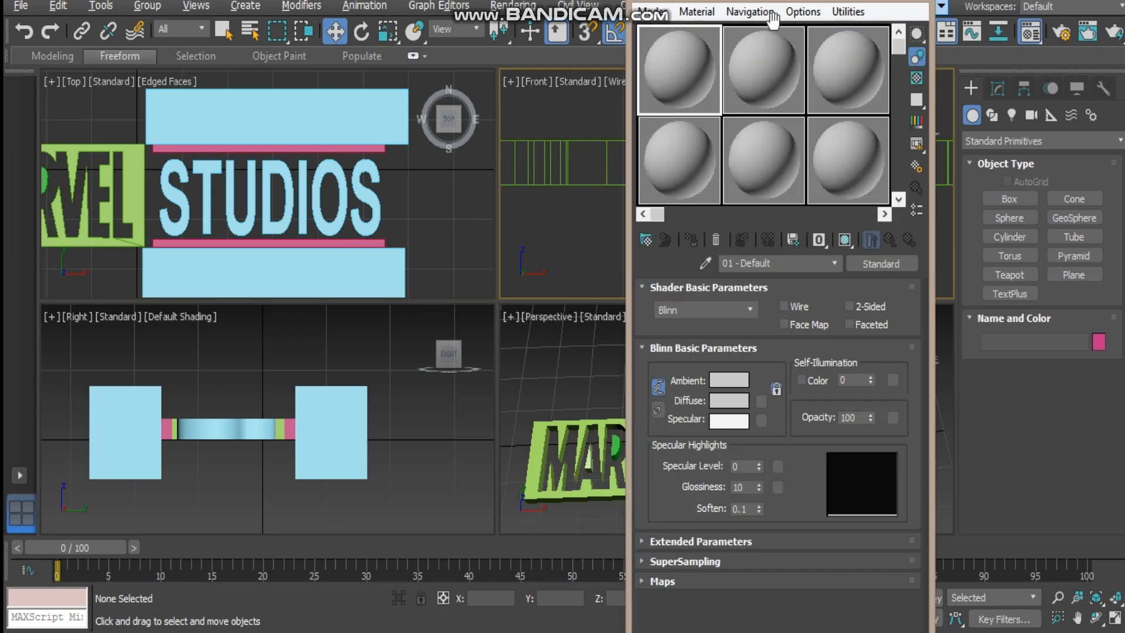
drag(774, 2, 359, 69)
click(502, 329)
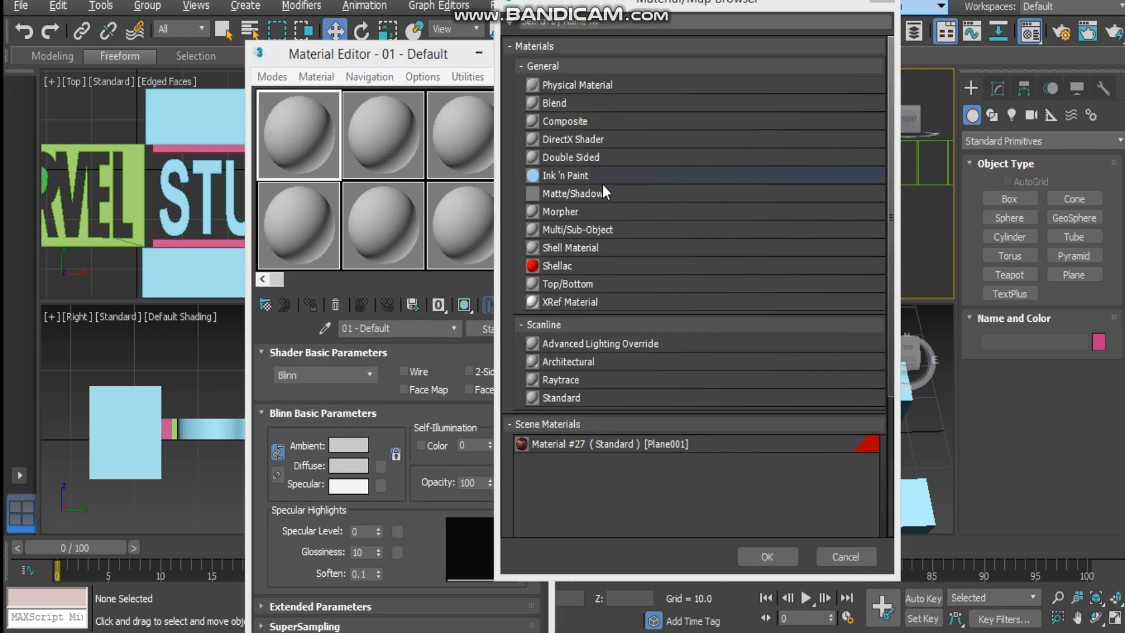
click(591, 195)
click(773, 559)
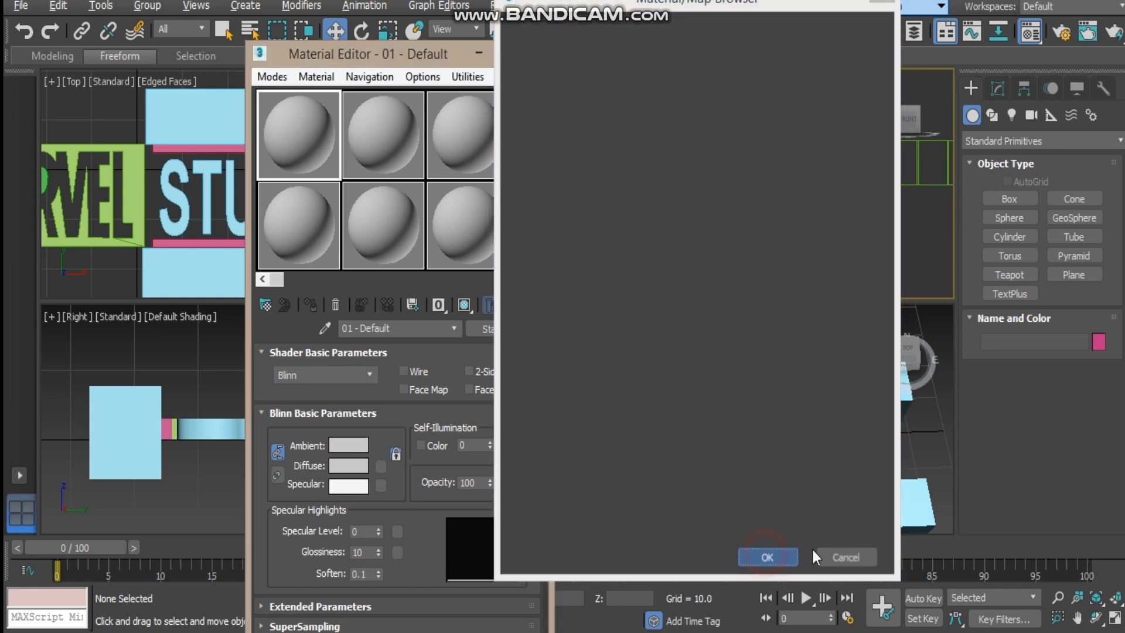
- Assign the Matte/Shadow material to both large boxes and minimize the Material Editor
drag(373, 59, 686, 47)
drag(579, 134, 377, 264)
click(756, 48)
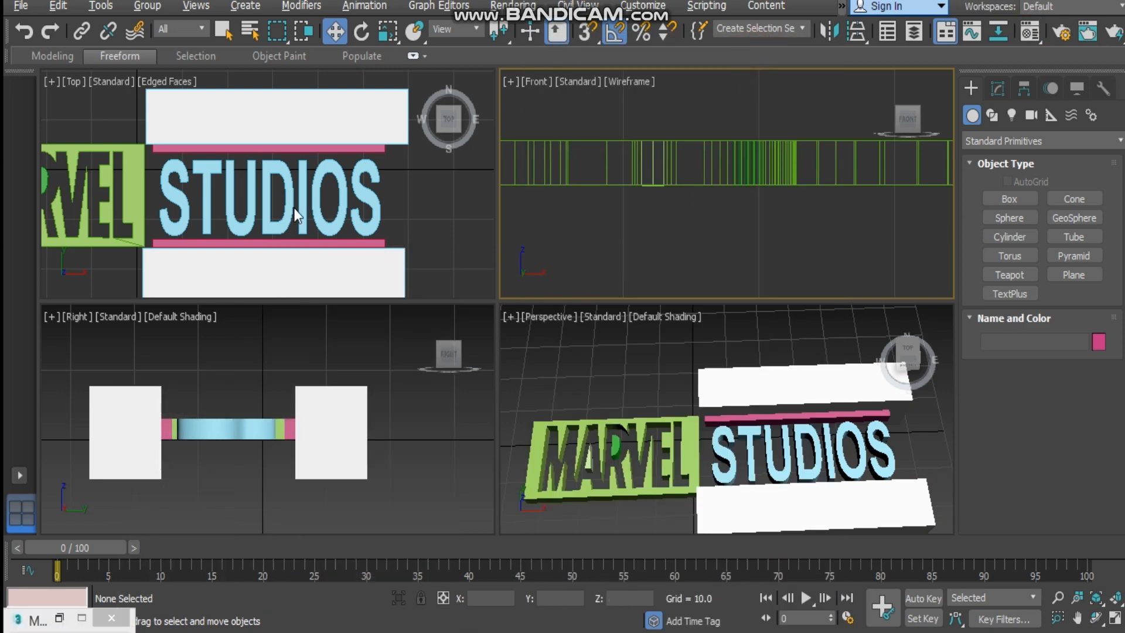
- Link each large Matte/Shadow box as a child of the pink bar next to it, above and below STUDIOS
click(81, 31)
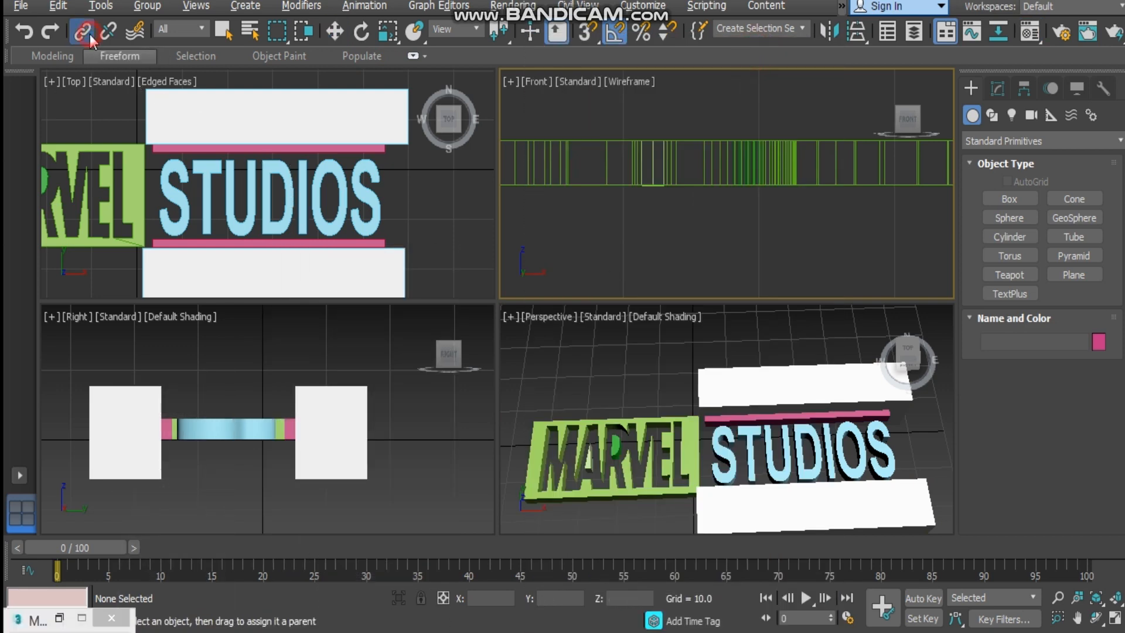
mouse_move(276, 138)
middle_down()
mouse_move(325, 123)
mouse_move(290, 132)
middle_up()
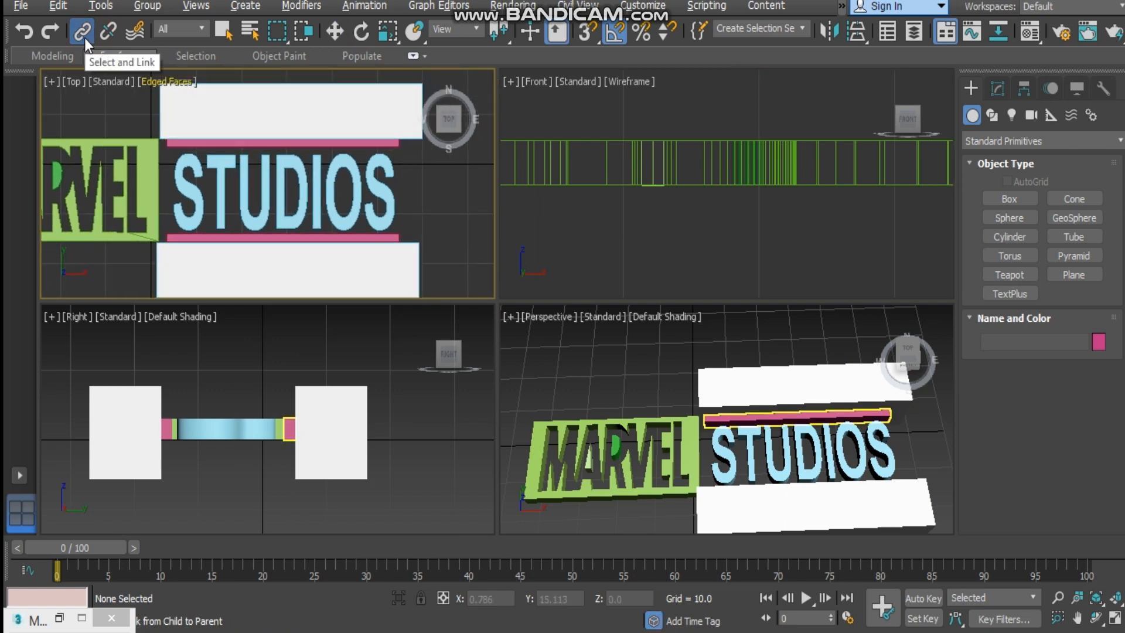
scroll(266, 156, up, 5)
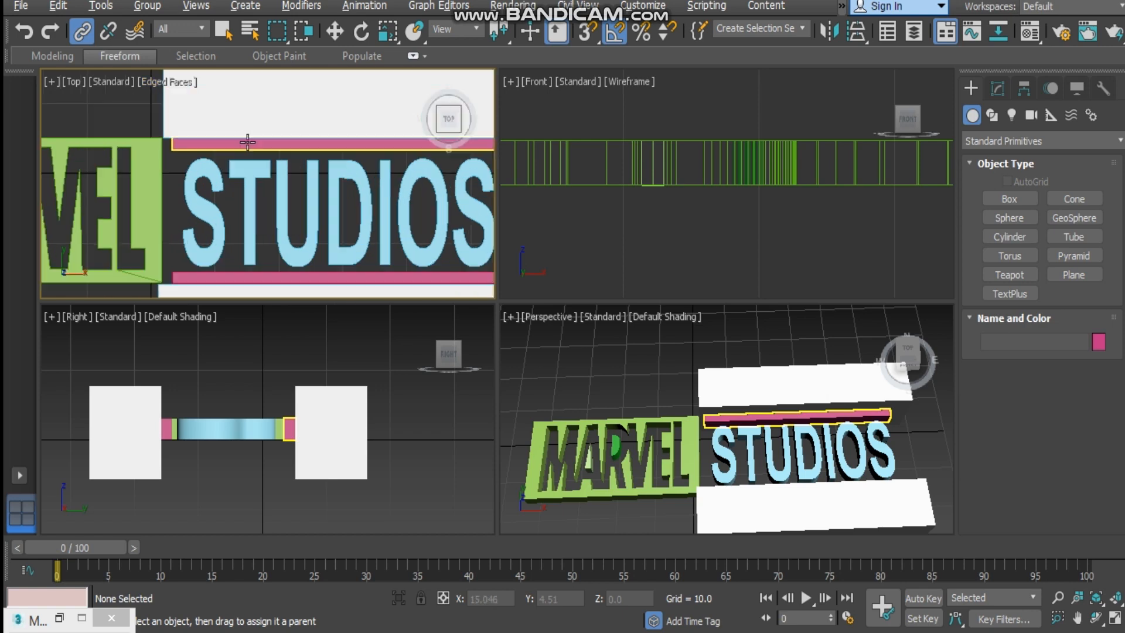
middle_drag(266, 155, 230, 225)
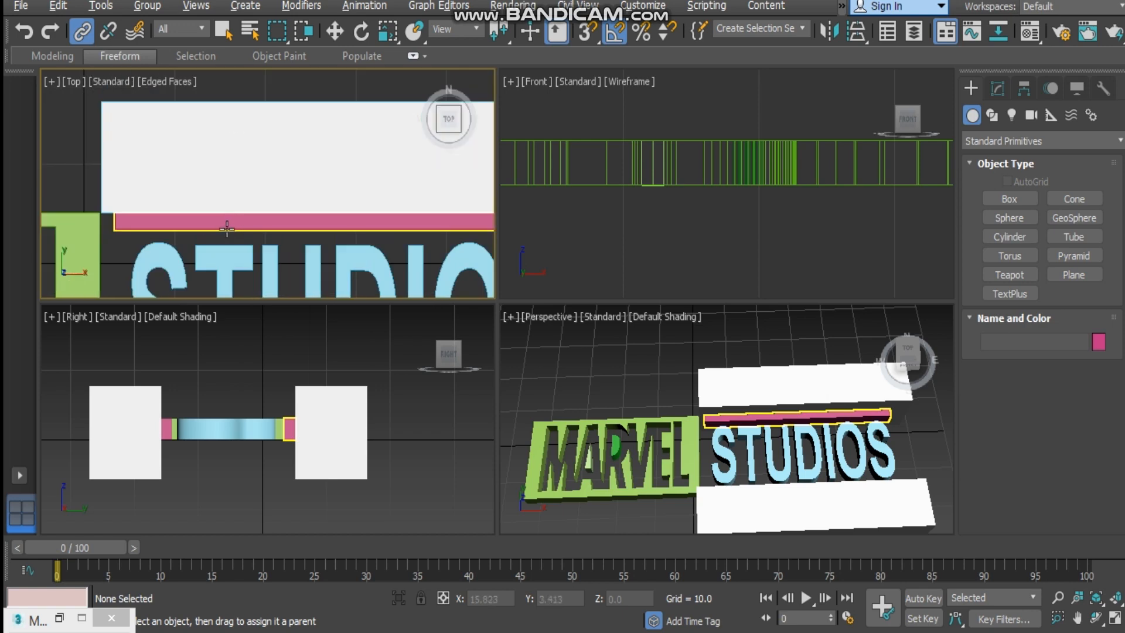
drag(245, 190, 233, 232)
middle_drag(254, 206, 251, 68)
drag(279, 253, 257, 220)
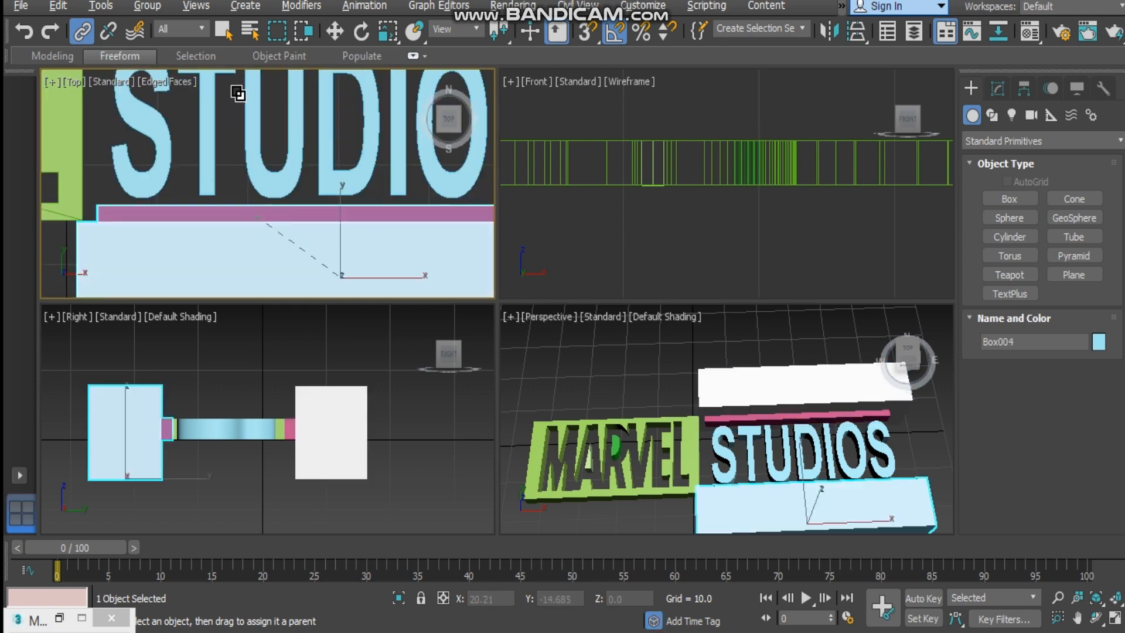
- Check the link by selecting the lower pink bar with the Move tool and testing its movement in the top view
click(335, 31)
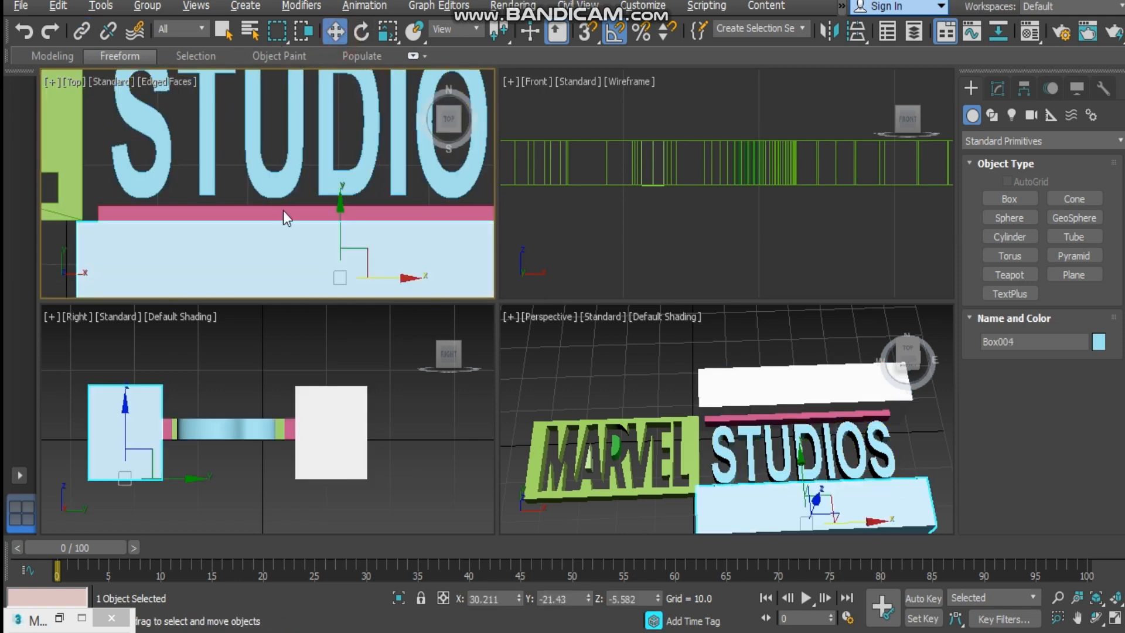
click(312, 212)
drag(328, 181, 258, 168)
scroll(259, 168, down, 4)
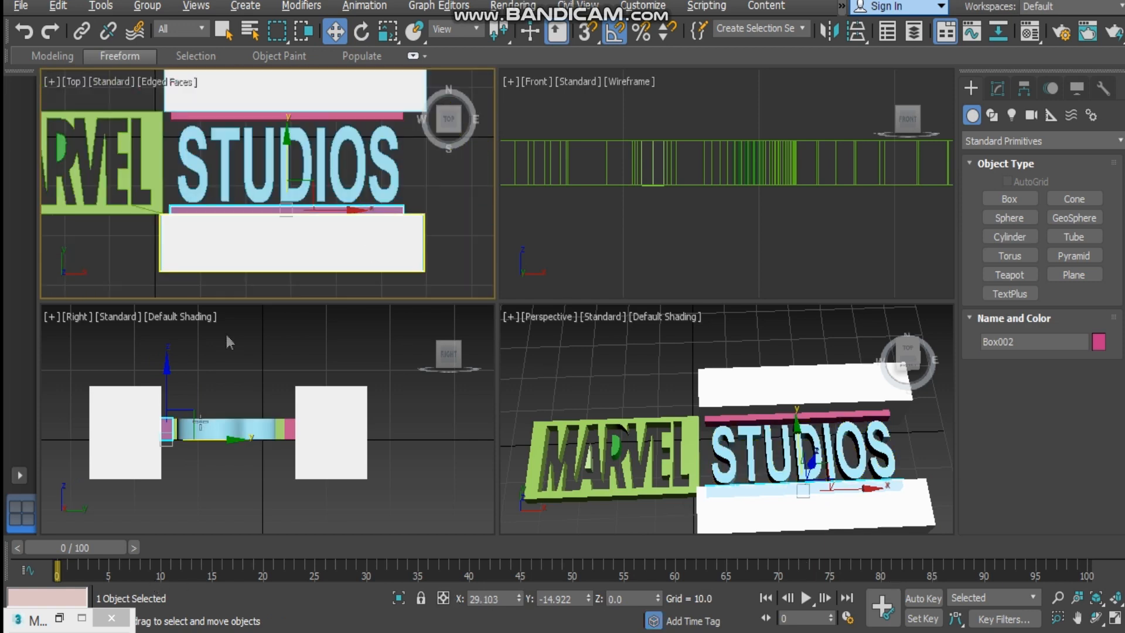
click(135, 244)
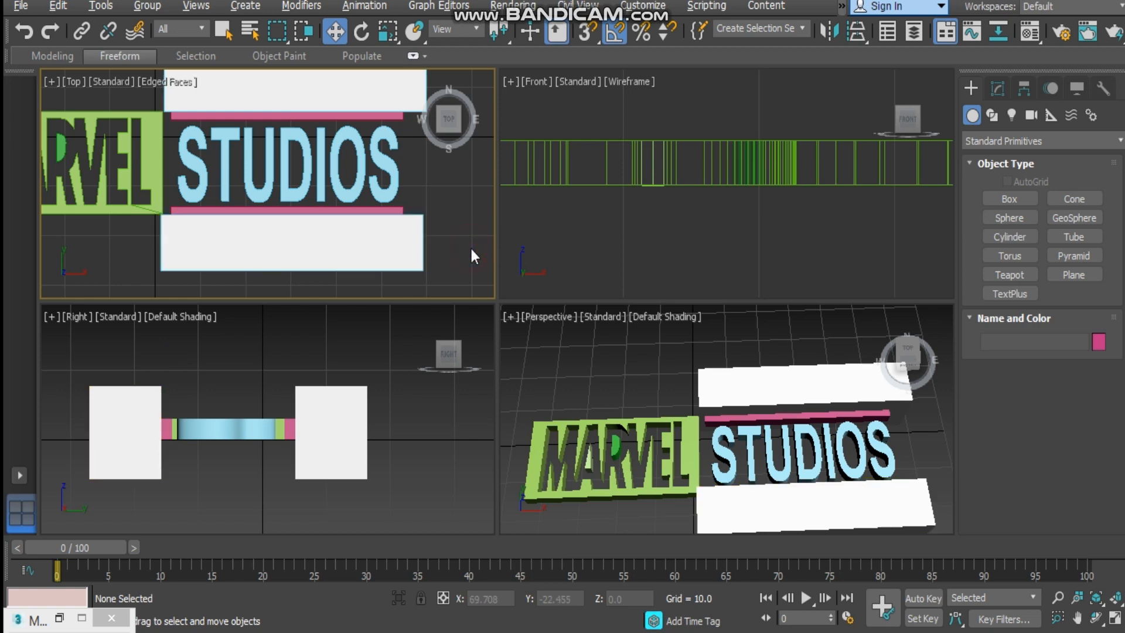
key(z)
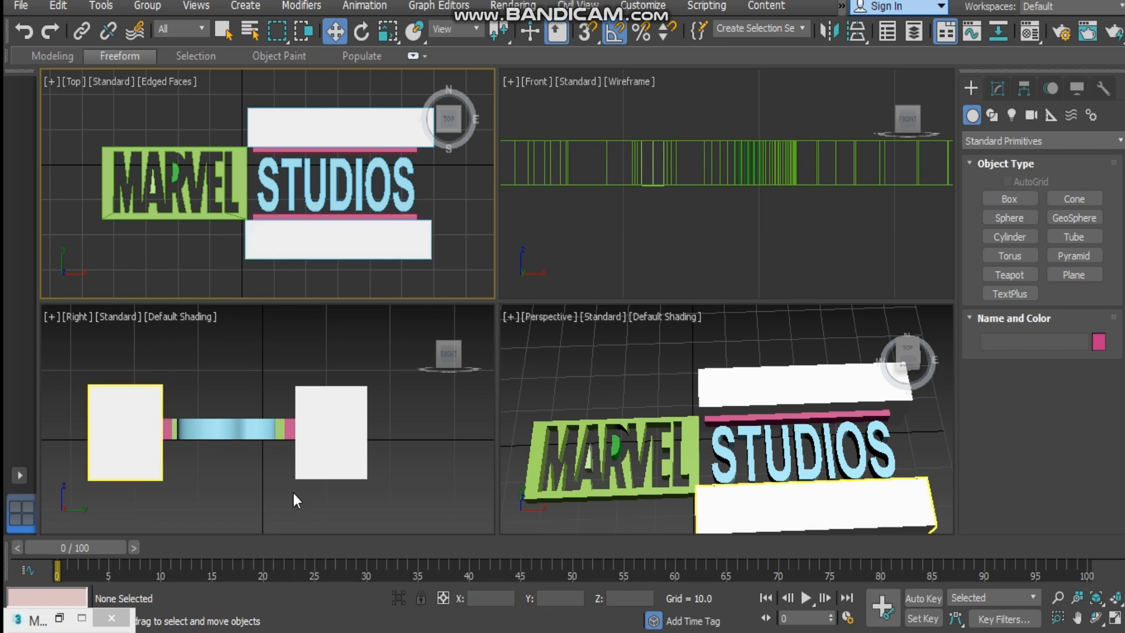
- Set the animation length to 300 frames and go to frame 200
click(847, 617)
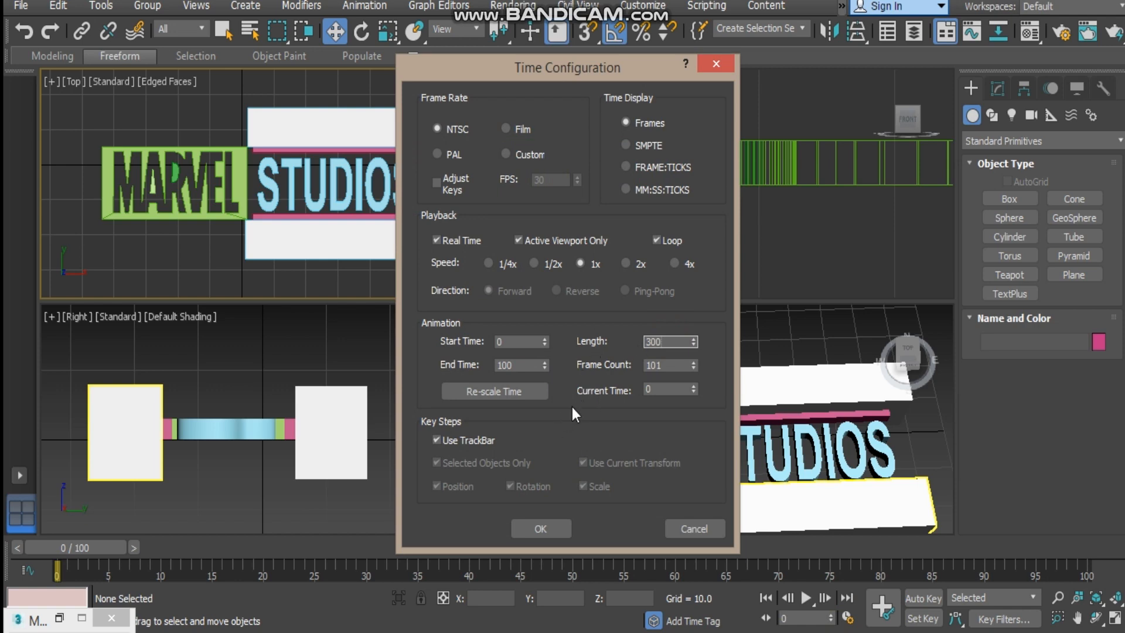
click(679, 366)
click(540, 529)
drag(74, 553, 738, 551)
- At frame 200, move the upper bar down to about Y -4.3 and the lower bar up against it, across the middle of STUDIOS
key(w)
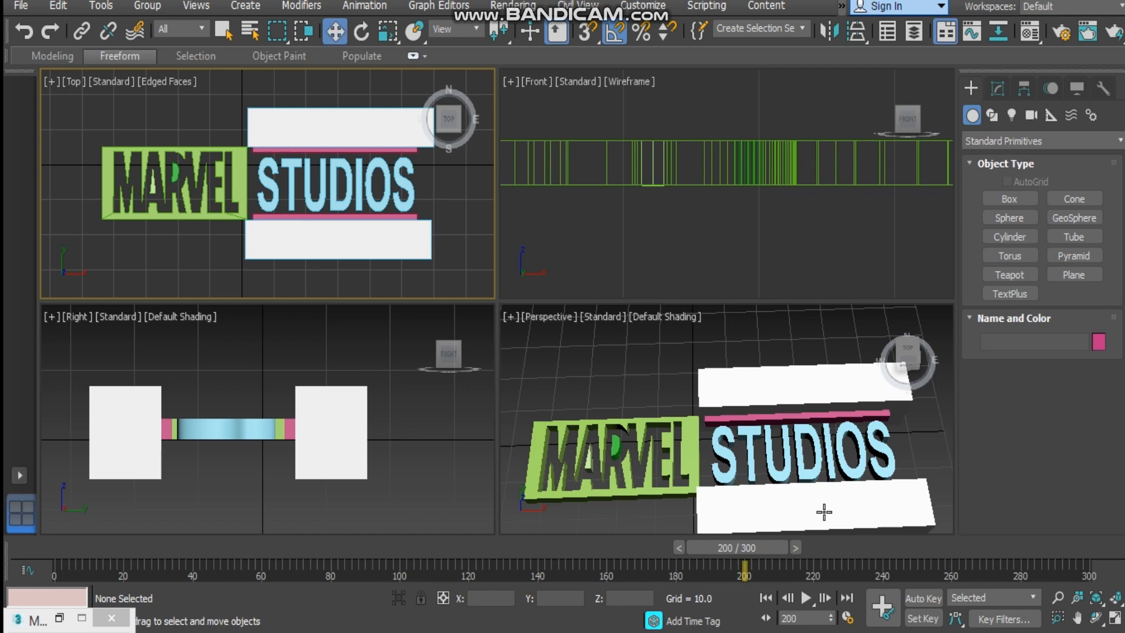
click(290, 169)
middle_drag(290, 170, 263, 179)
click(286, 161)
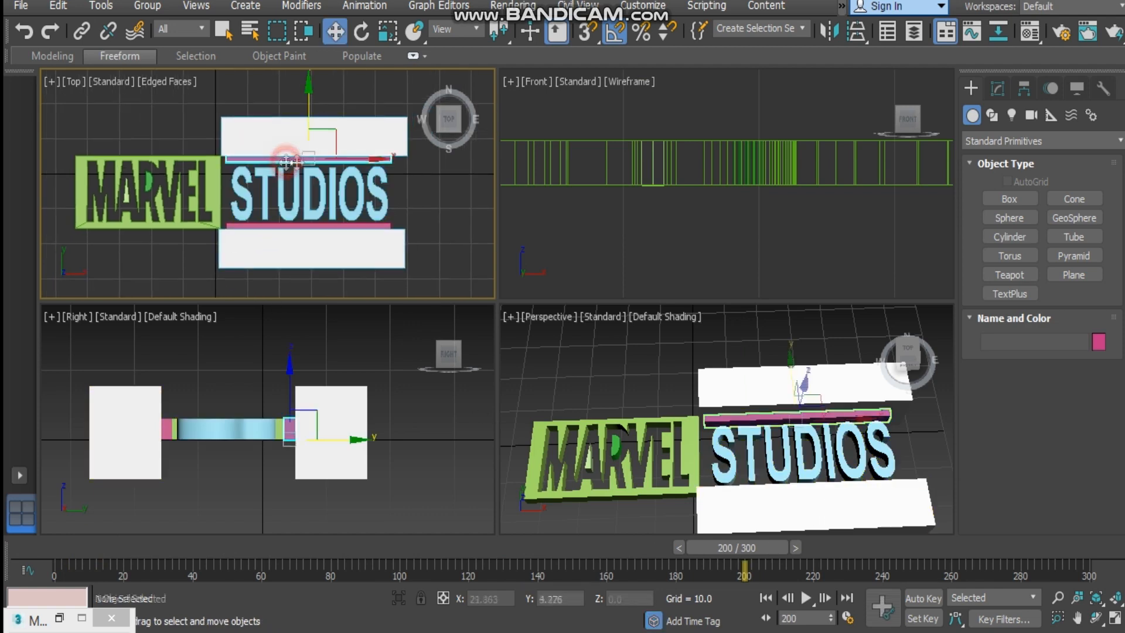
drag(309, 106, 309, 135)
scroll(275, 144, up, 3)
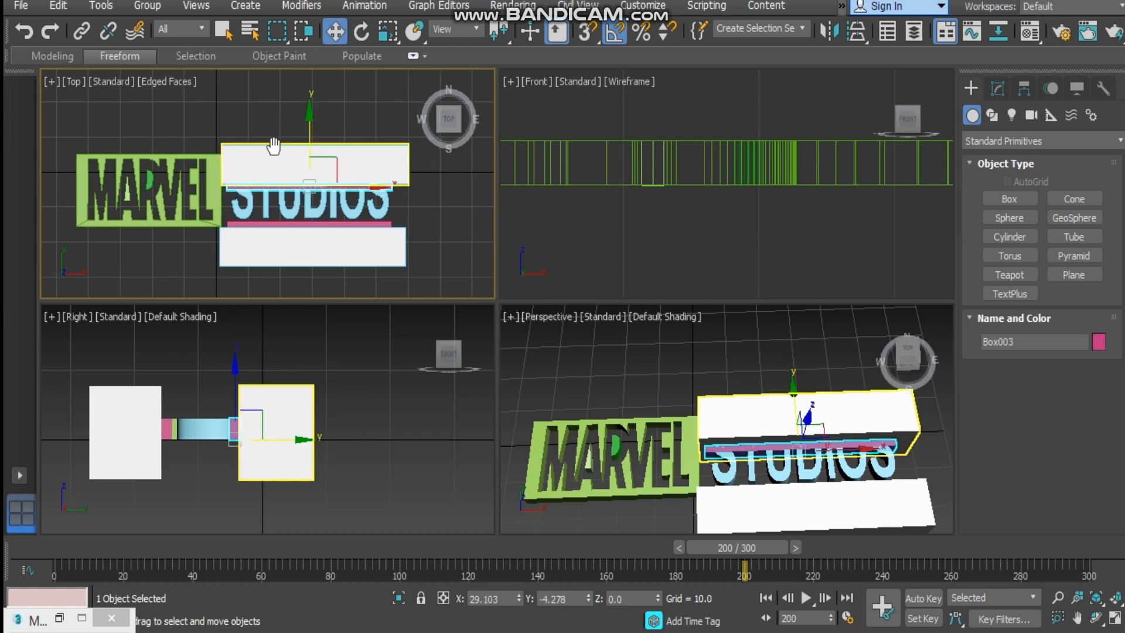
click(303, 217)
drag(329, 169, 330, 128)
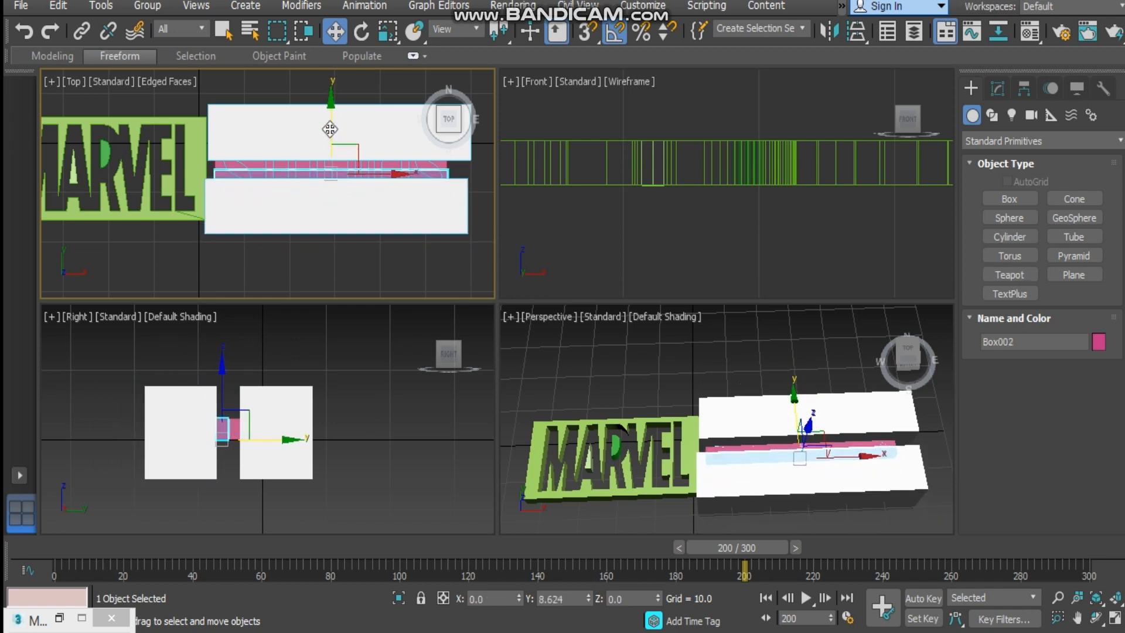
- Select both pink bars, set a key for them at frame 200 and turn on Auto Key
click(310, 260)
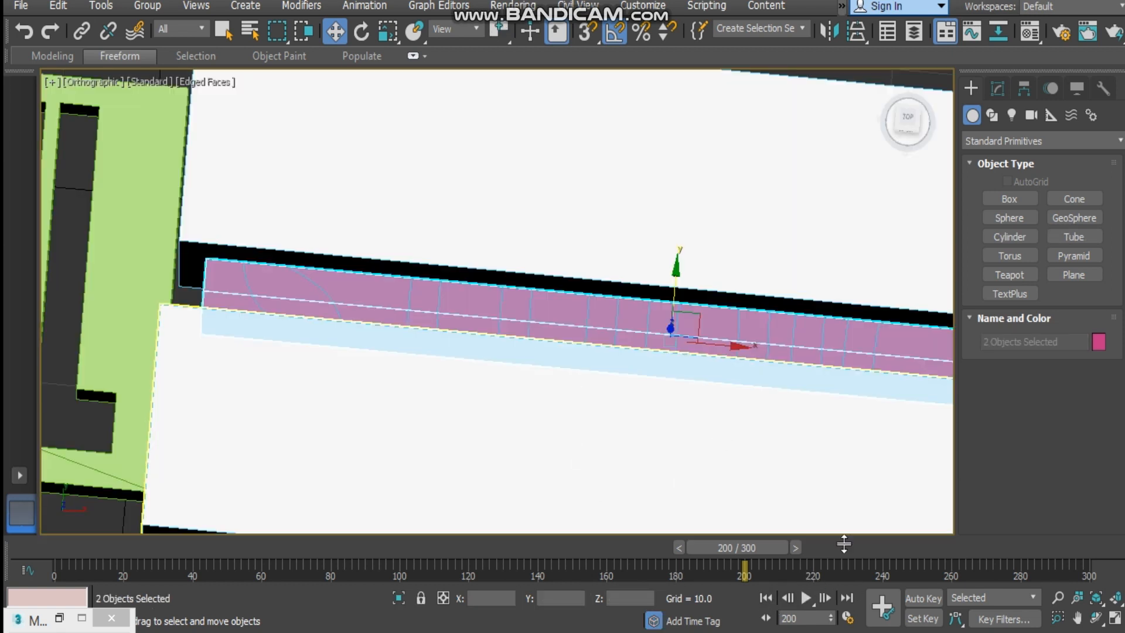
click(892, 611)
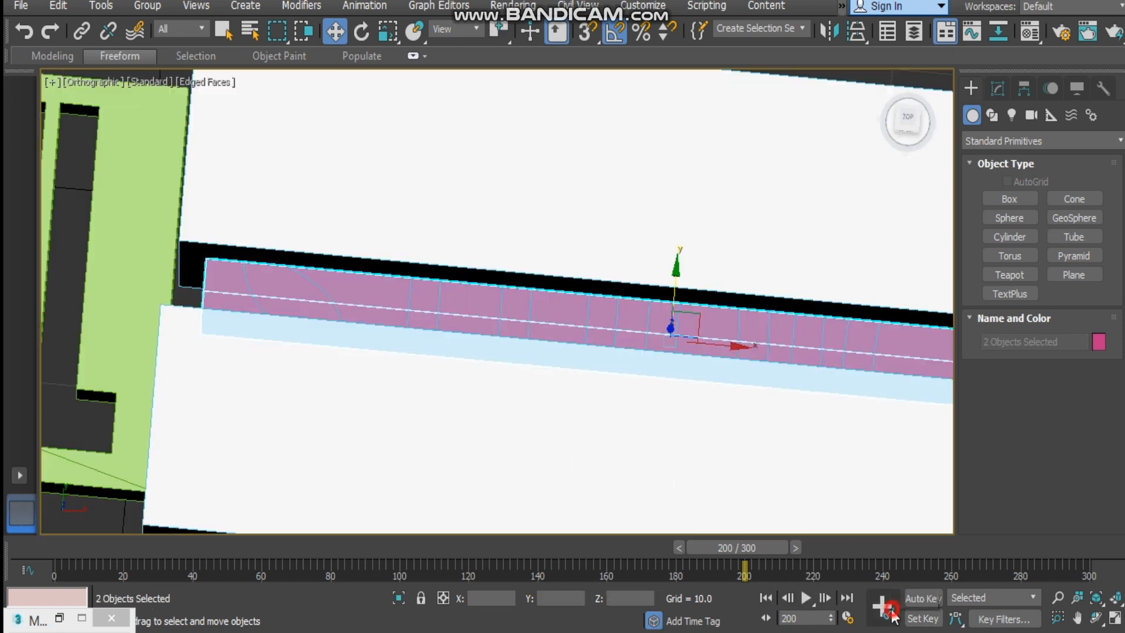
click(913, 599)
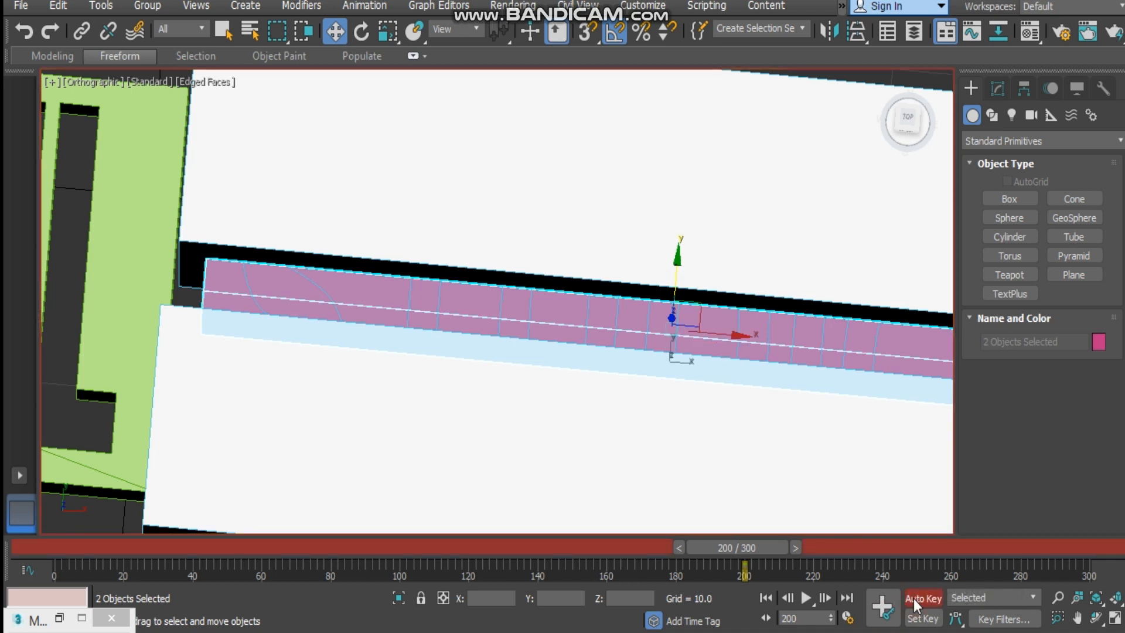
- At frame 260, move the upper bar to about Y 4.18 so it sits just above the STUDIOS letters
drag(742, 553, 941, 539)
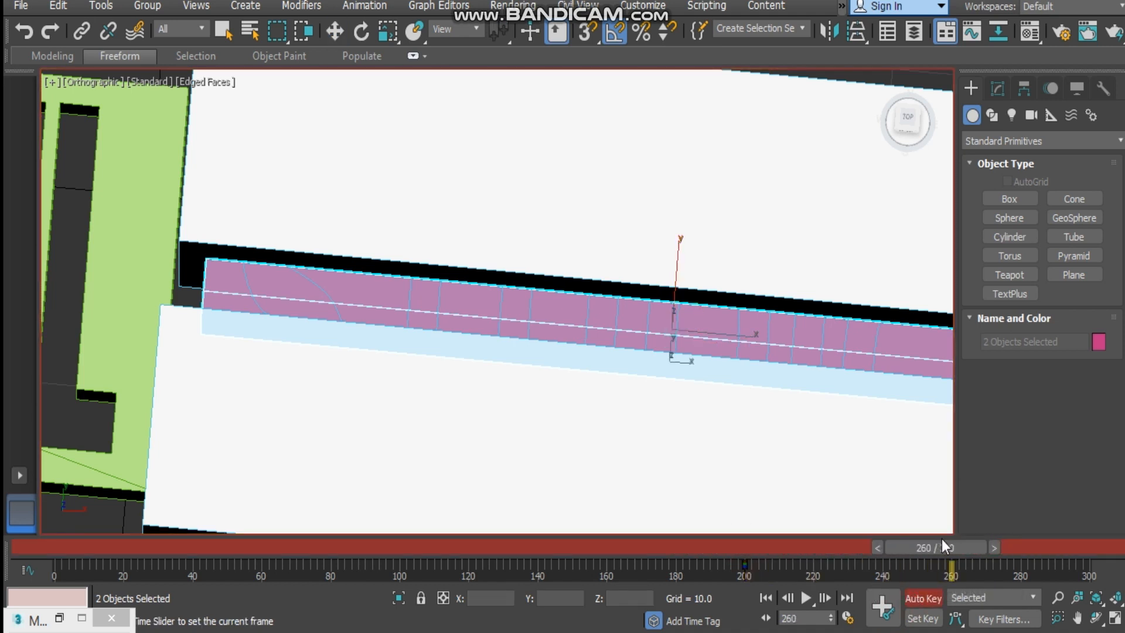
key(w)
click(637, 319)
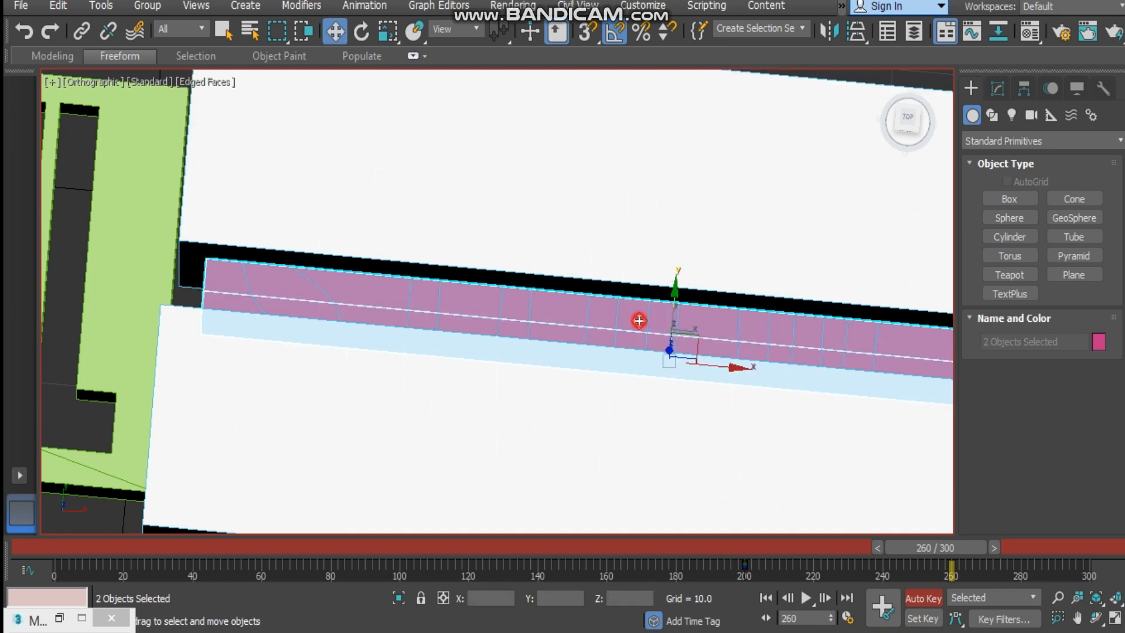
drag(675, 310, 724, 128)
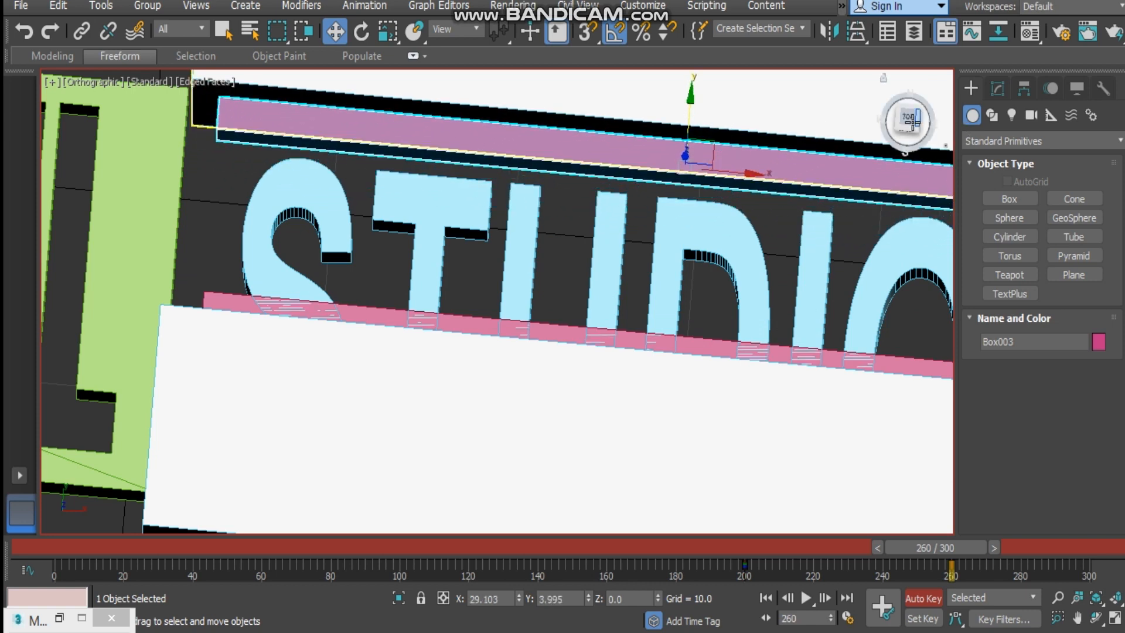
click(906, 121)
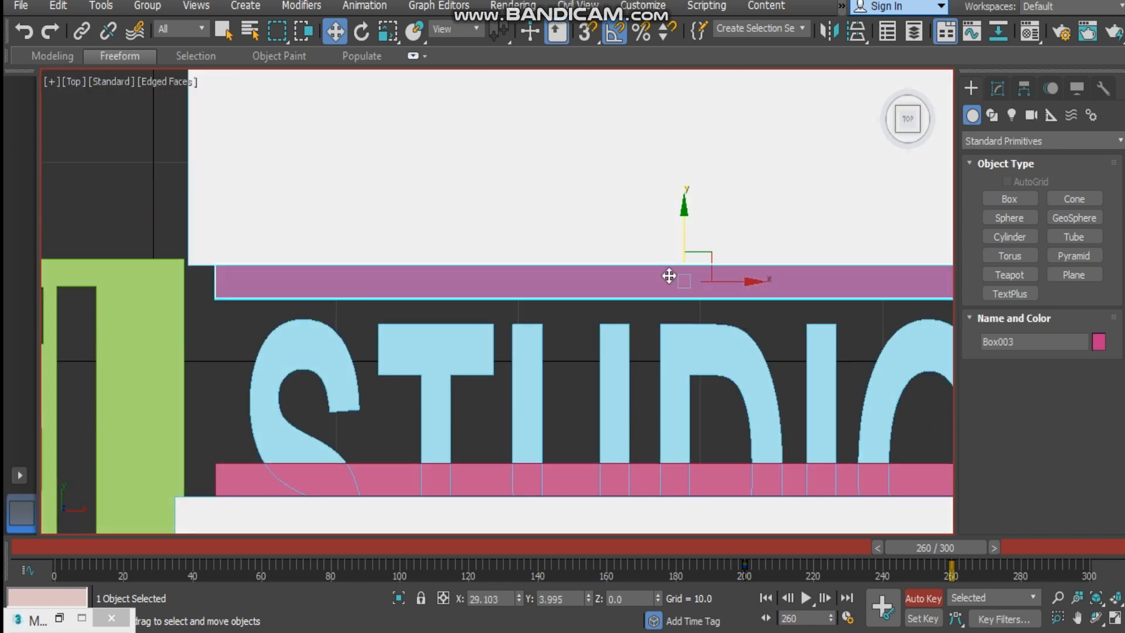
drag(687, 235, 686, 231)
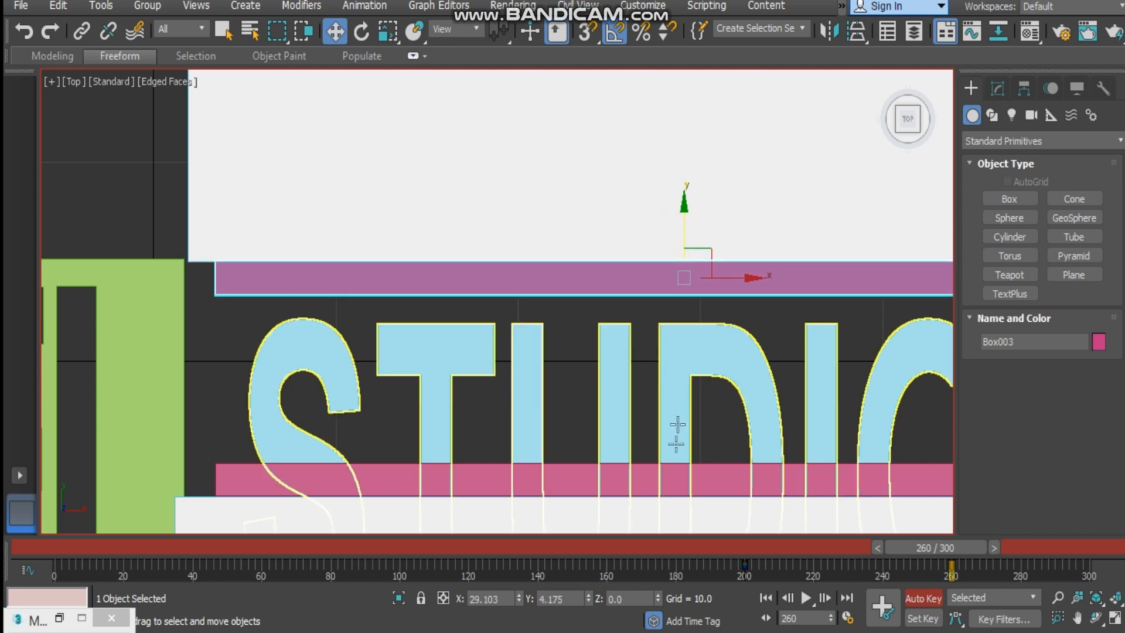
- At frame 260, move the lower bar just below the STUDIOS letters, turn off Auto Key and scrub back through the animation
click(676, 472)
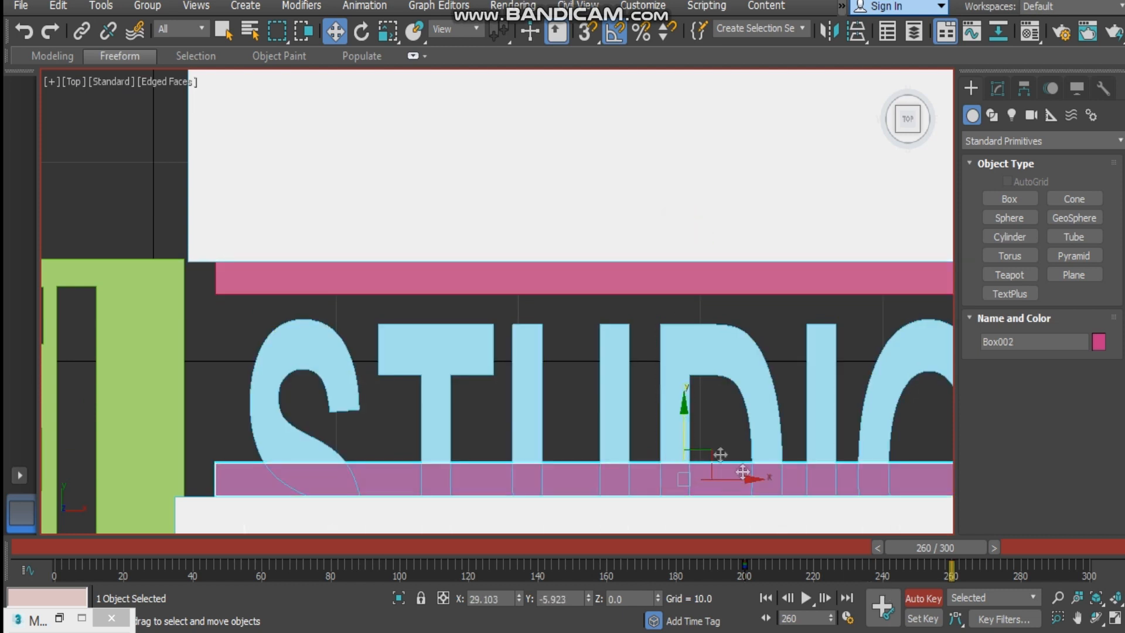
middle_drag(688, 421, 691, 294)
drag(689, 294, 687, 480)
middle_drag(475, 415, 483, 363)
click(923, 598)
drag(936, 547, 864, 570)
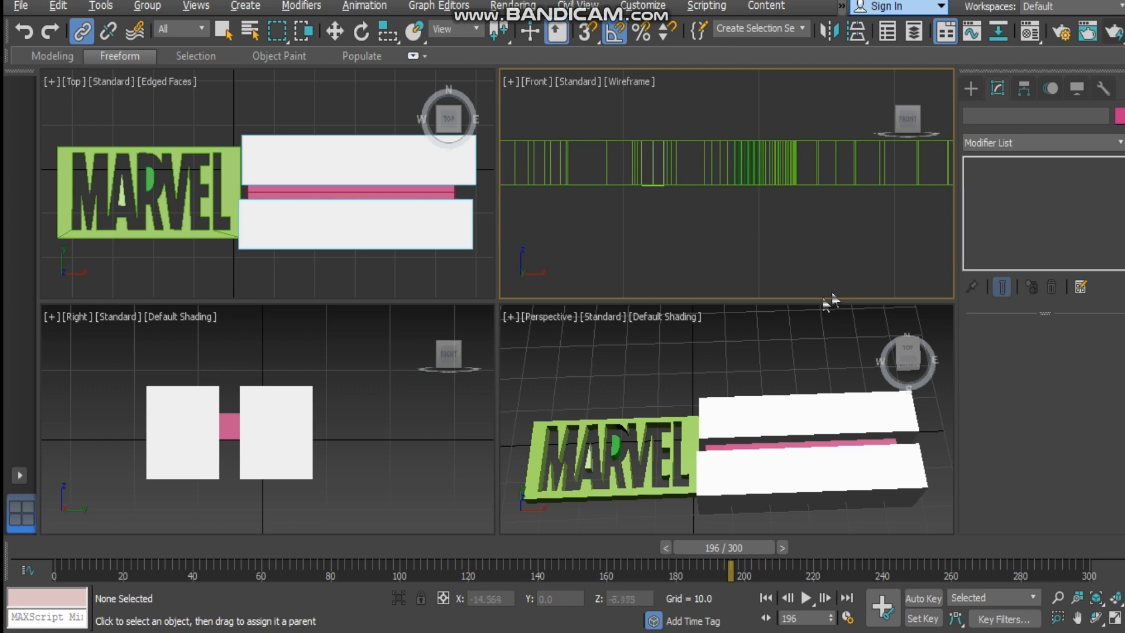
- Open the Material Editor and inspect the maps of the brushed metal material with an enlarged sample preview
click(720, 329)
key(m)
drag(451, 6, 427, 6)
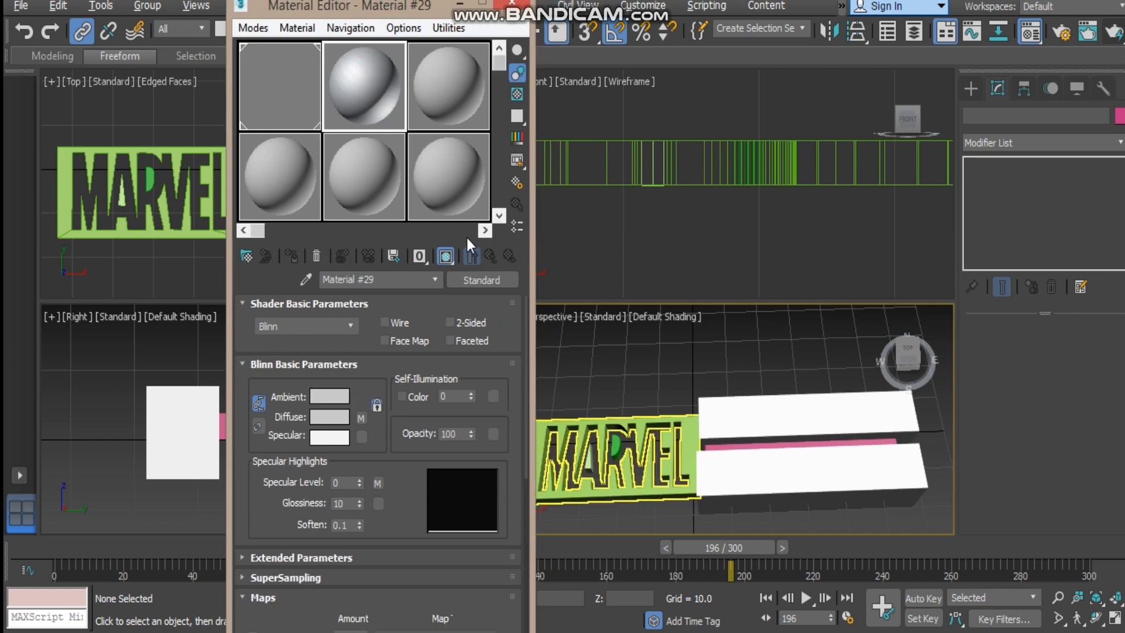
drag(524, 336, 524, 473)
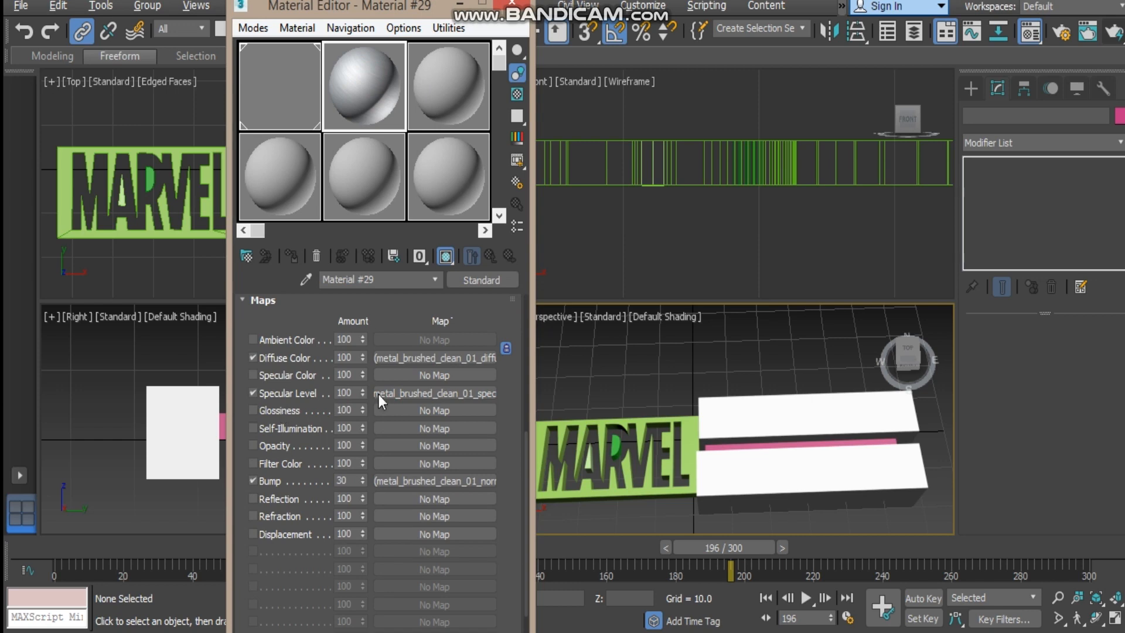
double_click(375, 87)
drag(639, 100, 669, 88)
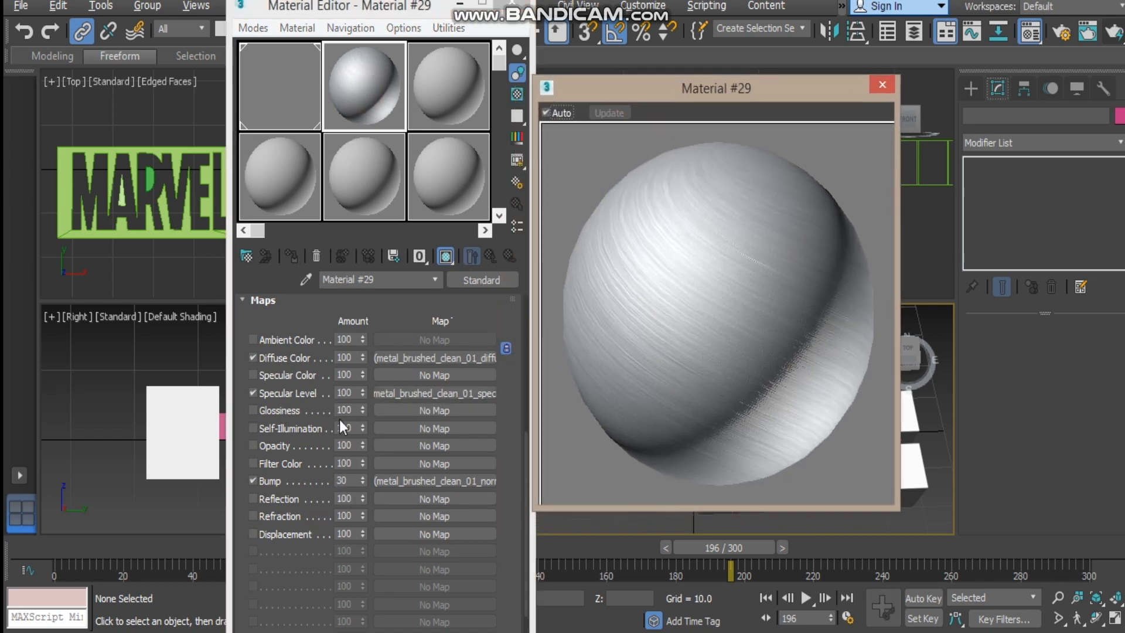
- Try other Specular Level and Bump map amounts on the brushed metal material, and restore them to 100 and 30
drag(362, 394, 360, 360)
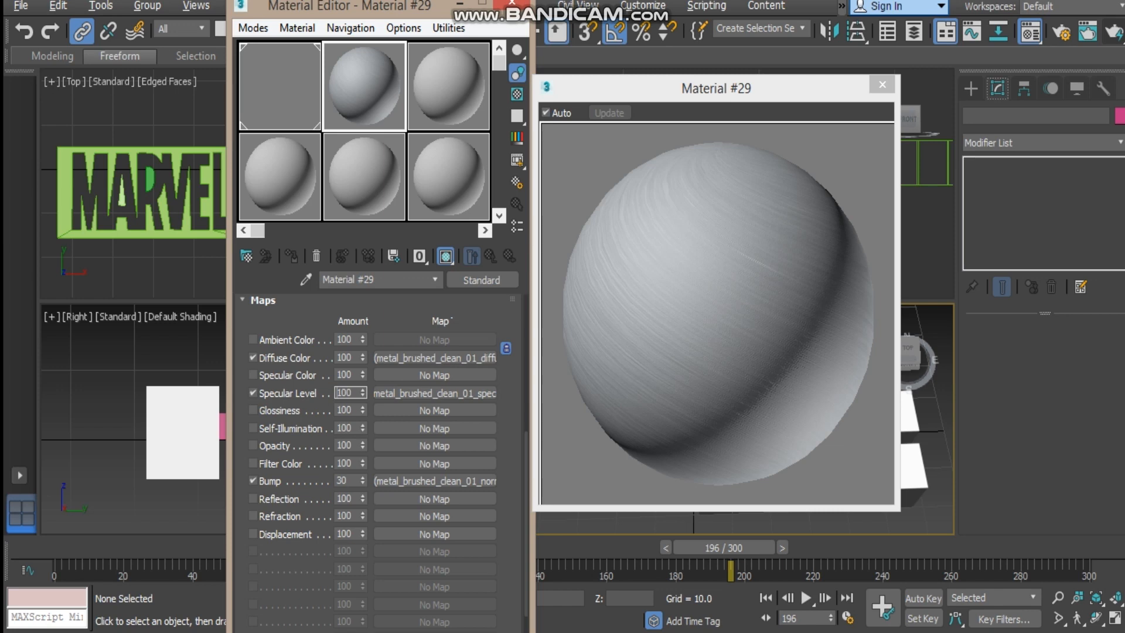
key(Return)
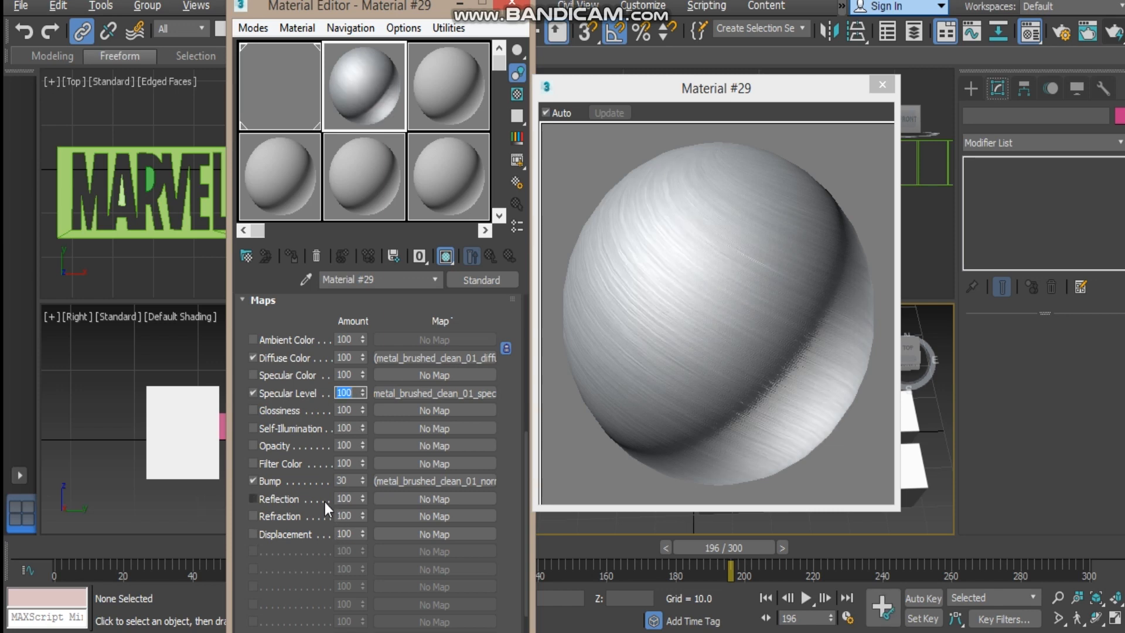
drag(361, 481, 364, 463)
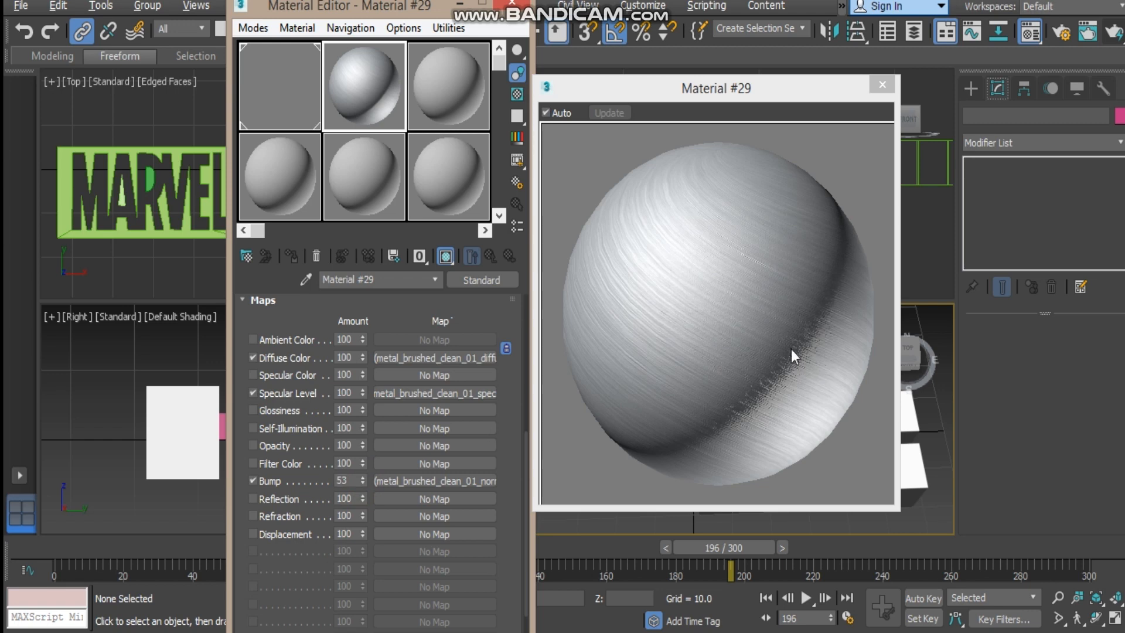
scroll(790, 349, up, 1)
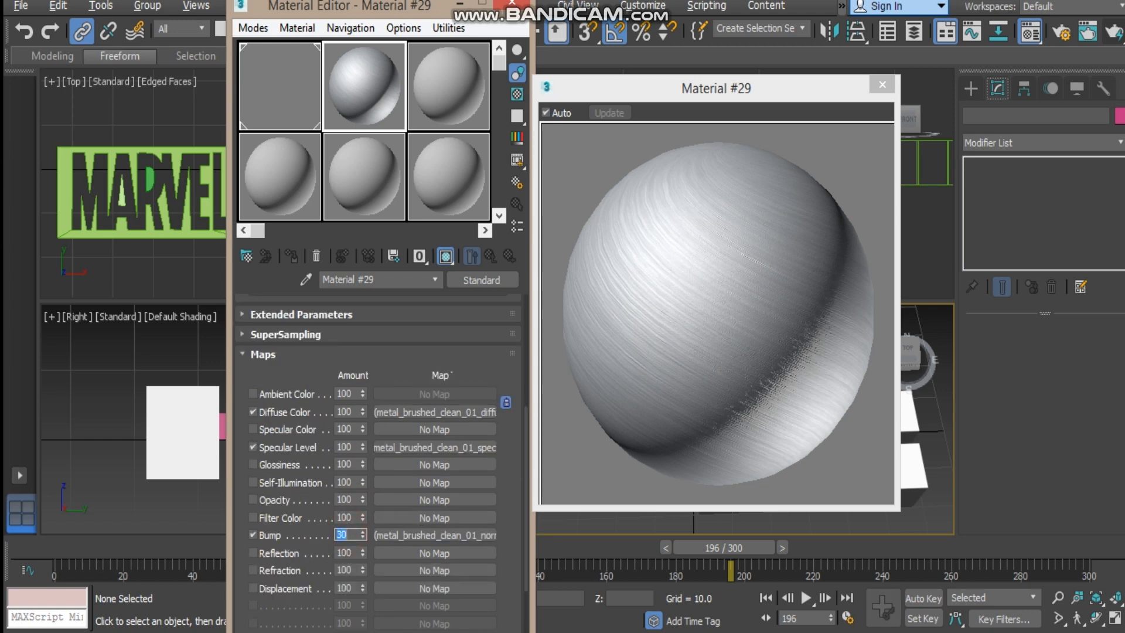
- Close the enlarged preview and assign the brushed metal material to the MARVEL plate and the inner pieces of its letters
click(882, 84)
click(342, 93)
drag(342, 97, 636, 429)
middle_drag(650, 451, 719, 438)
scroll(719, 438, up, 6)
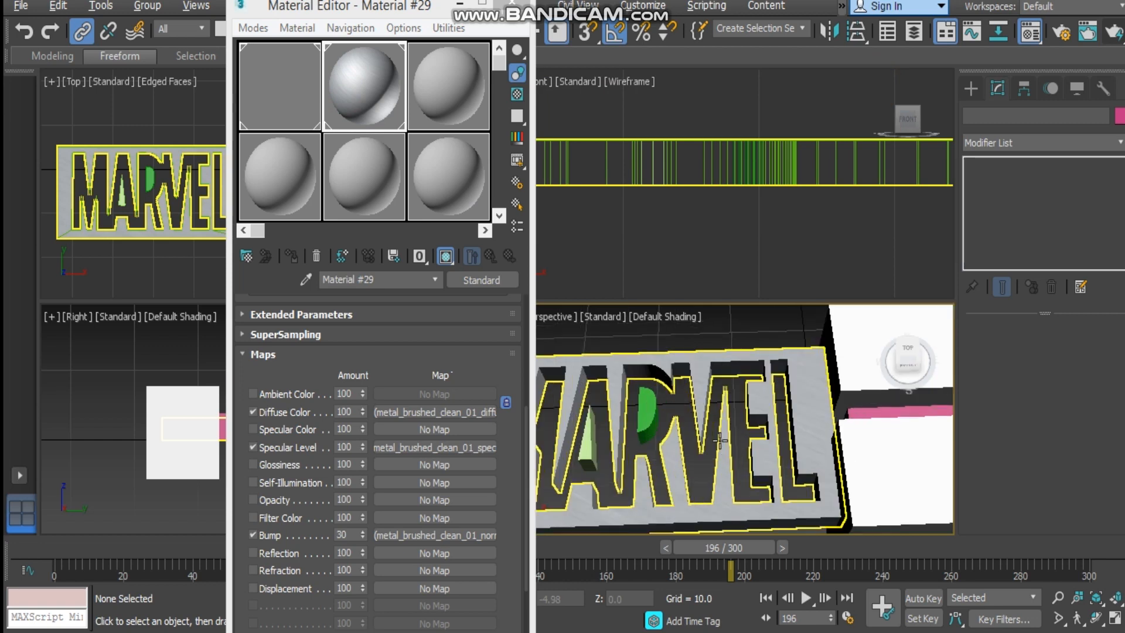
drag(376, 61, 620, 394)
middle_drag(621, 404, 830, 410)
drag(378, 71, 740, 444)
- Assign the brushed metal material to the bars and the STUDIOS text
middle_drag(824, 398, 550, 404)
drag(360, 83, 802, 412)
middle_drag(937, 443, 817, 436)
drag(361, 86, 361, 88)
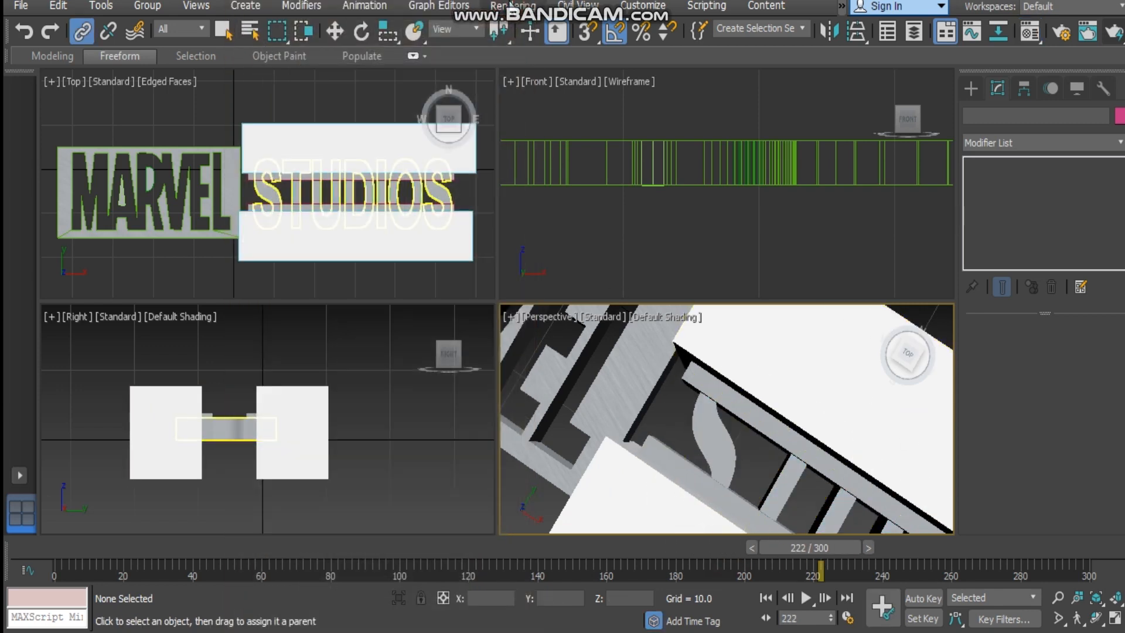
- Create a standard Omni light in the top view where the MARVEL plate meets the STUDIOS bars
alt+middle_drag(697, 394, 749, 430)
scroll(773, 415, down, 4)
scroll(746, 429, down, 3)
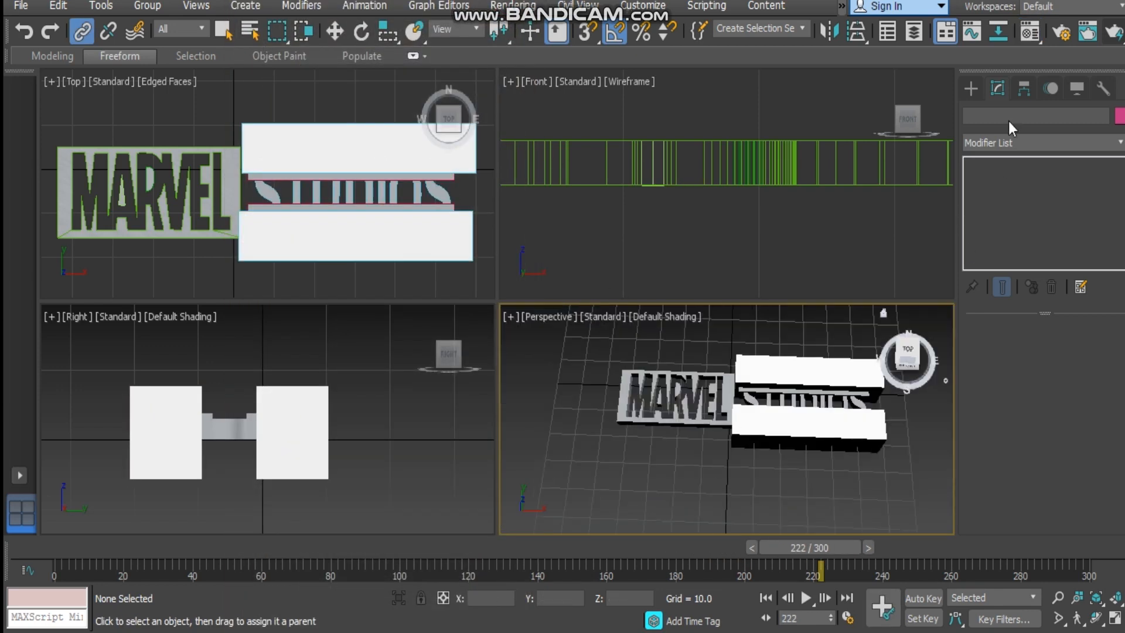
click(971, 88)
click(1008, 117)
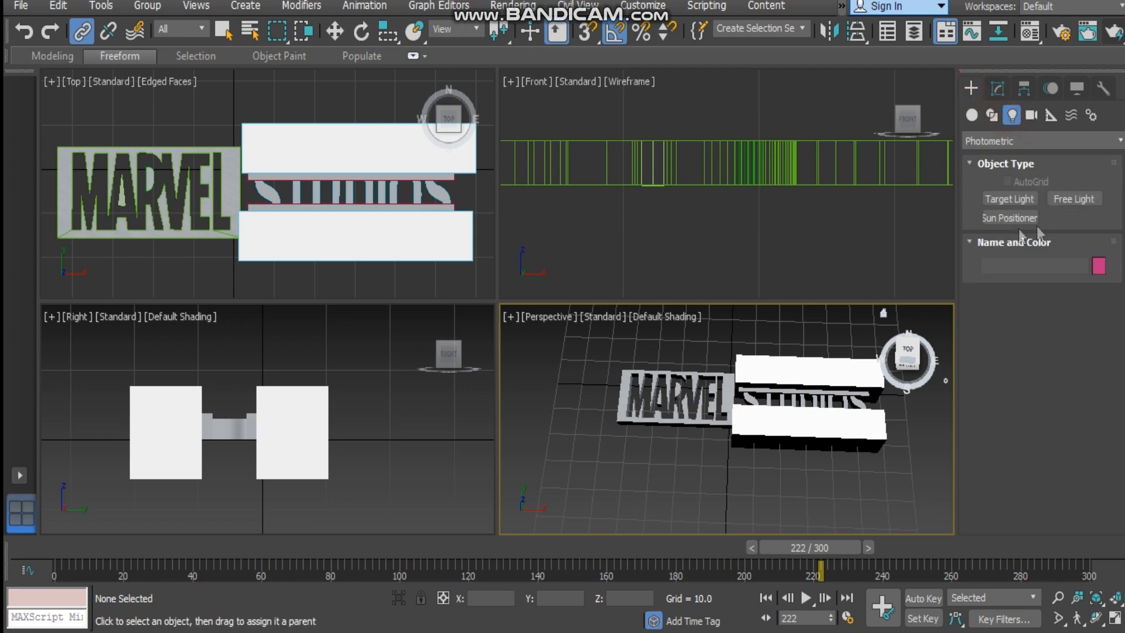
click(1015, 141)
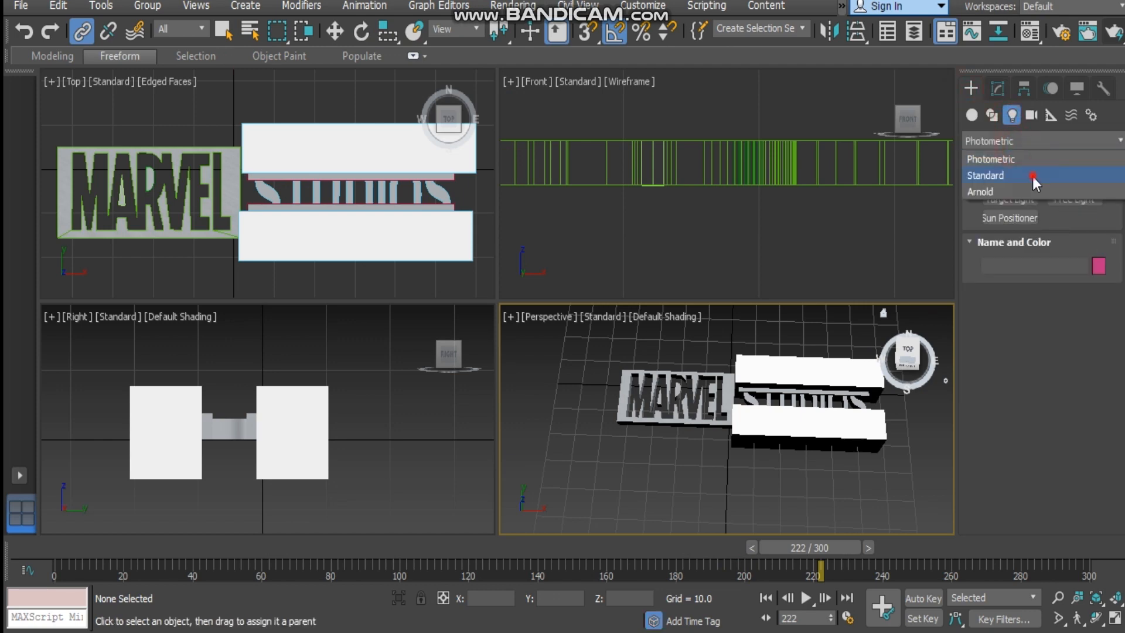
click(1033, 176)
click(1009, 236)
alt+middle_drag(739, 410, 742, 440)
click(237, 196)
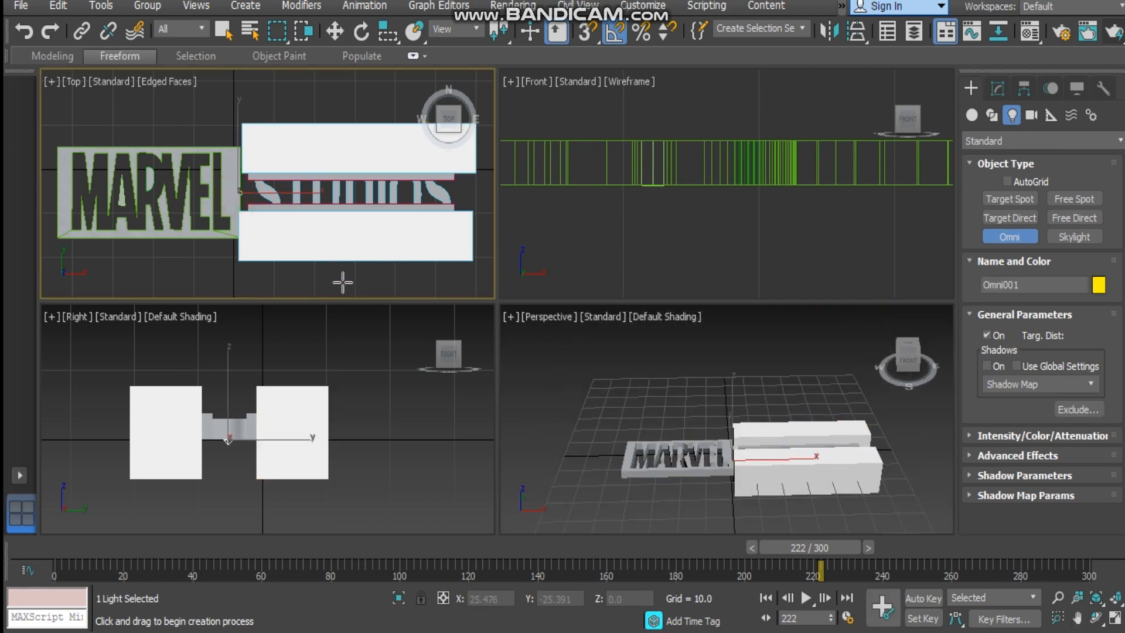
- Raise the Omni light and move it above the MARVEL plate, to about X -19, Y -10, Z 17
right_click(648, 409)
drag(734, 407, 732, 369)
drag(793, 426, 679, 370)
scroll(673, 410, up, 3)
alt+middle_drag(673, 410, 669, 432)
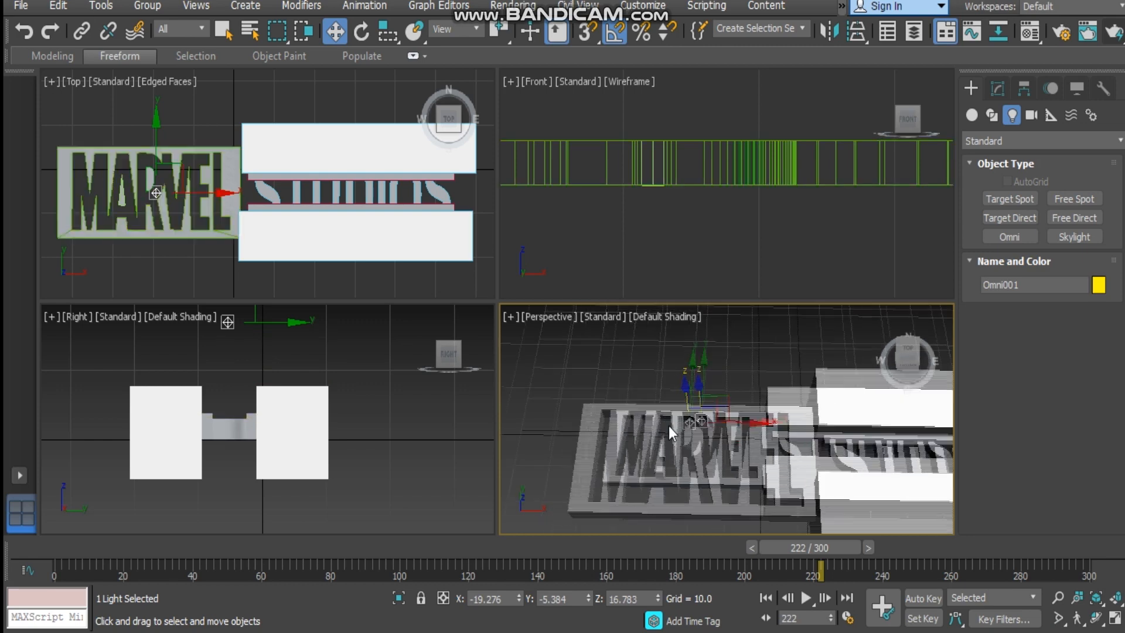
scroll(669, 427, up, 3)
alt+middle_drag(728, 426, 702, 332)
drag(703, 332, 704, 378)
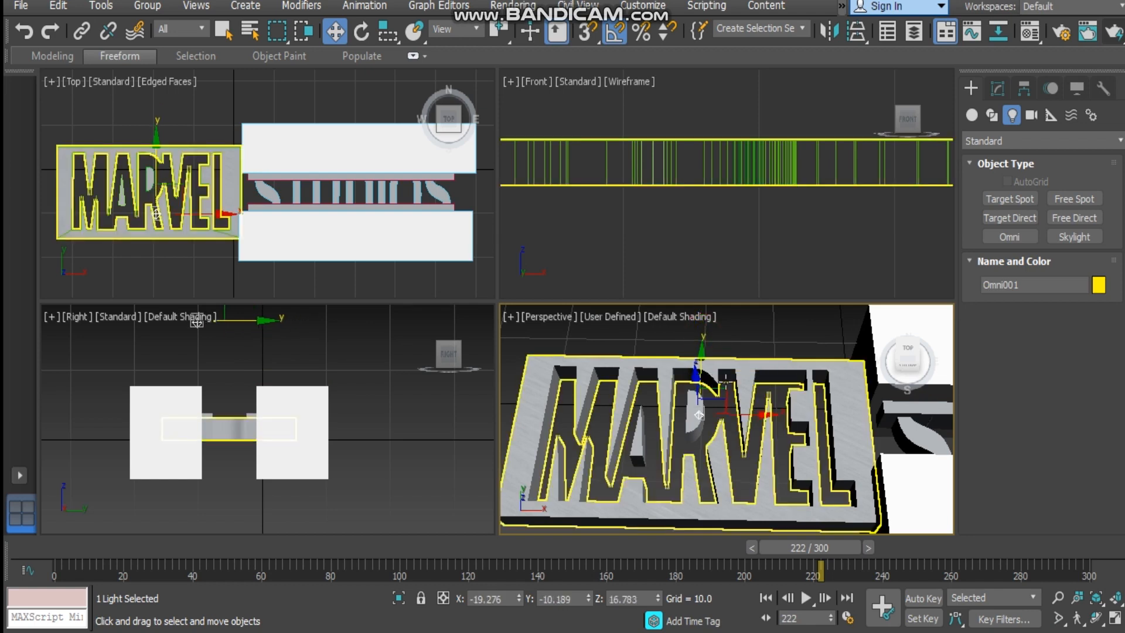
alt+middle_drag(753, 415, 793, 363)
click(793, 363)
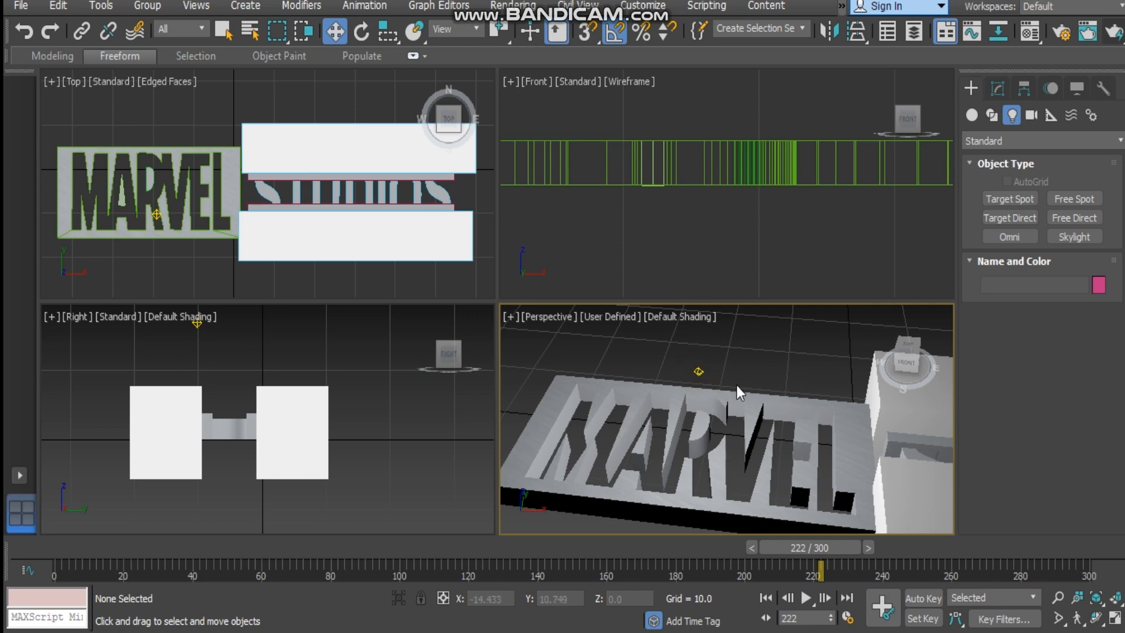
- Set the Omni light's intensity multiplier to about 1.42
click(700, 370)
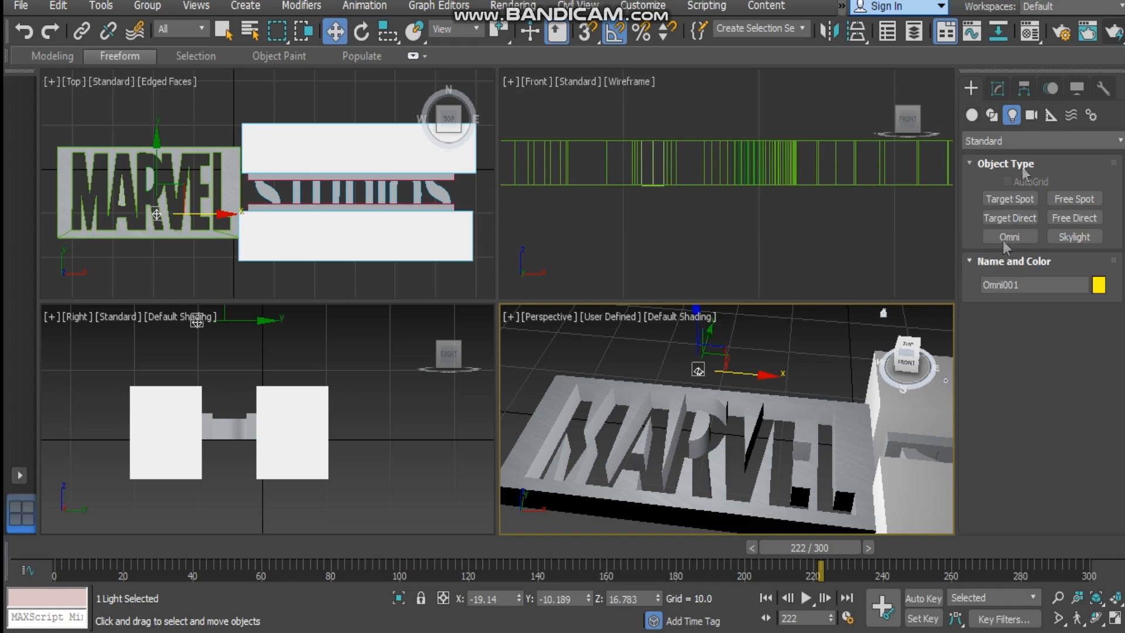
click(997, 89)
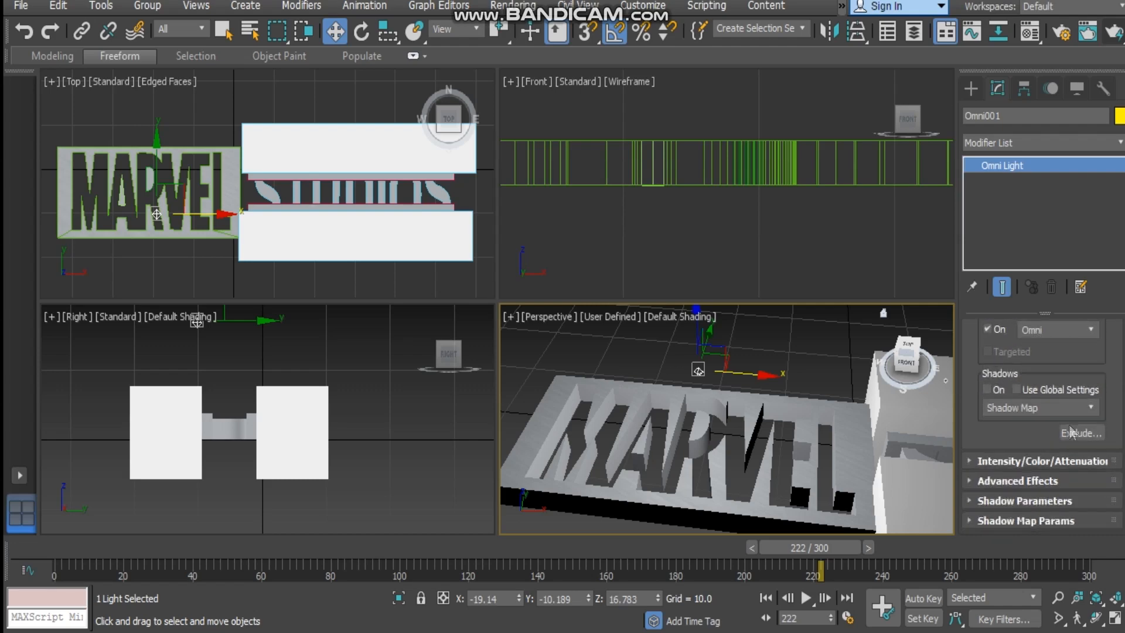
click(970, 463)
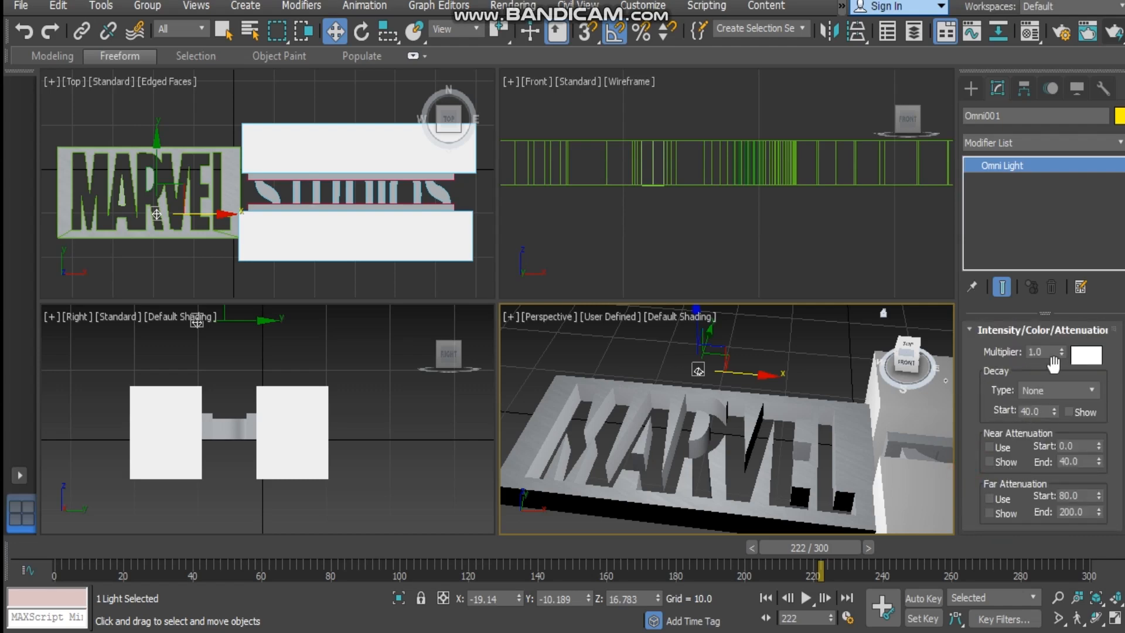
drag(1061, 355, 1065, 368)
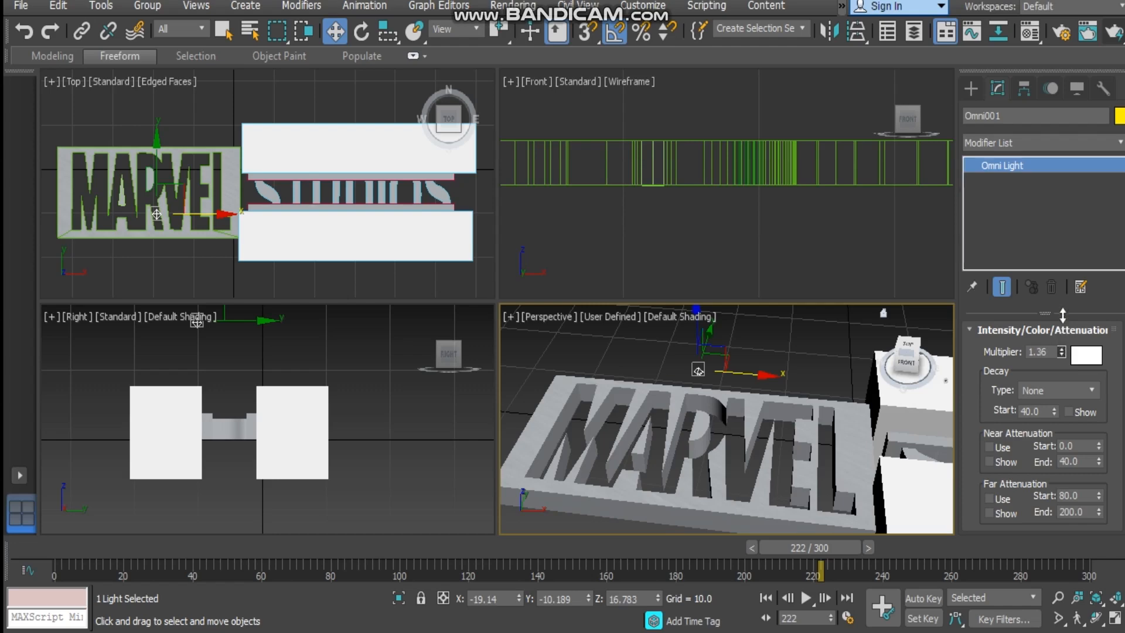
- Copy the Omni light twice along X, placing one copy at about X -0.5 and the other over STUDIOS at about X 31.8
mouse_move(765, 375)
mouse_down()
mouse_move(699, 382)
mouse_move(759, 373)
mouse_move(937, 389)
mouse_up()
key(Return)
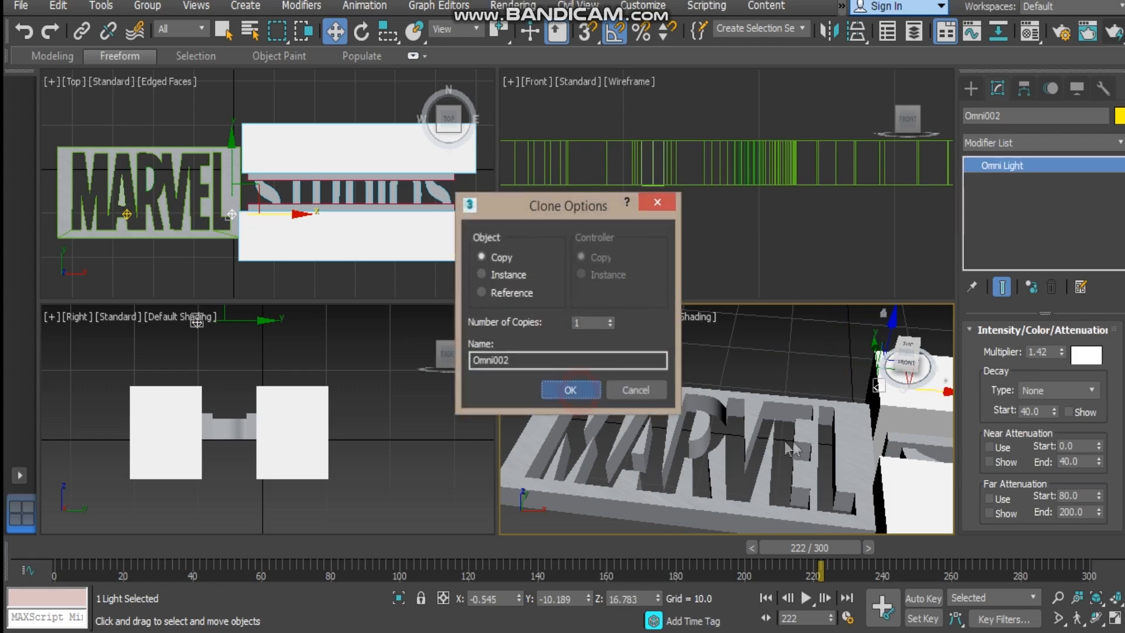
mouse_move(823, 444)
middle_down()
mouse_move(767, 444)
mouse_move(661, 359)
middle_up()
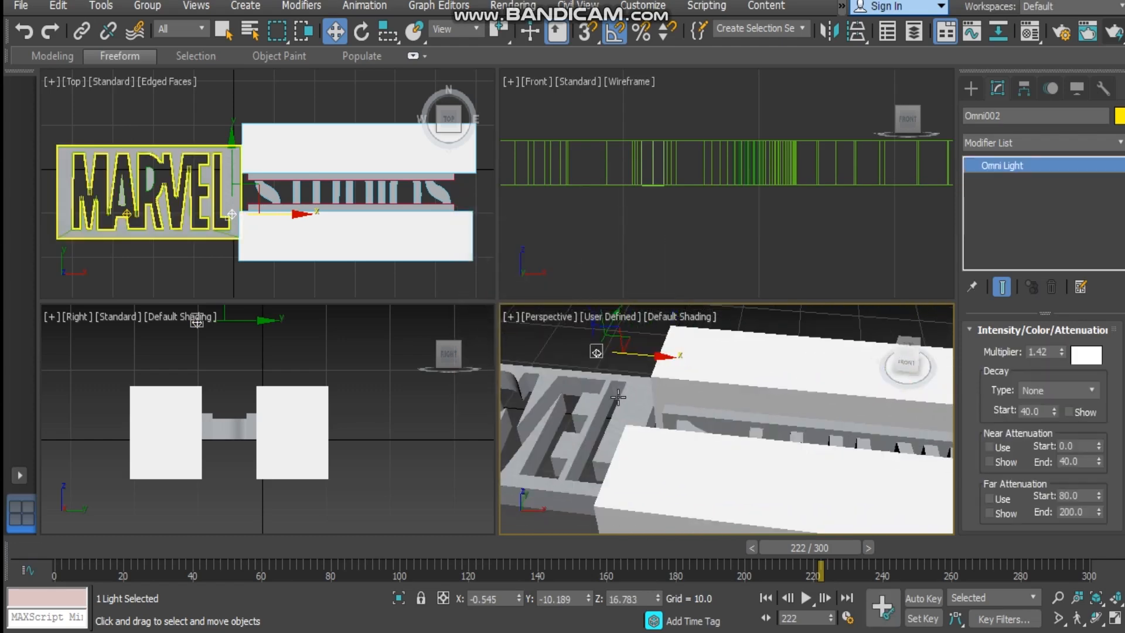
shift+drag(660, 358, 988, 405)
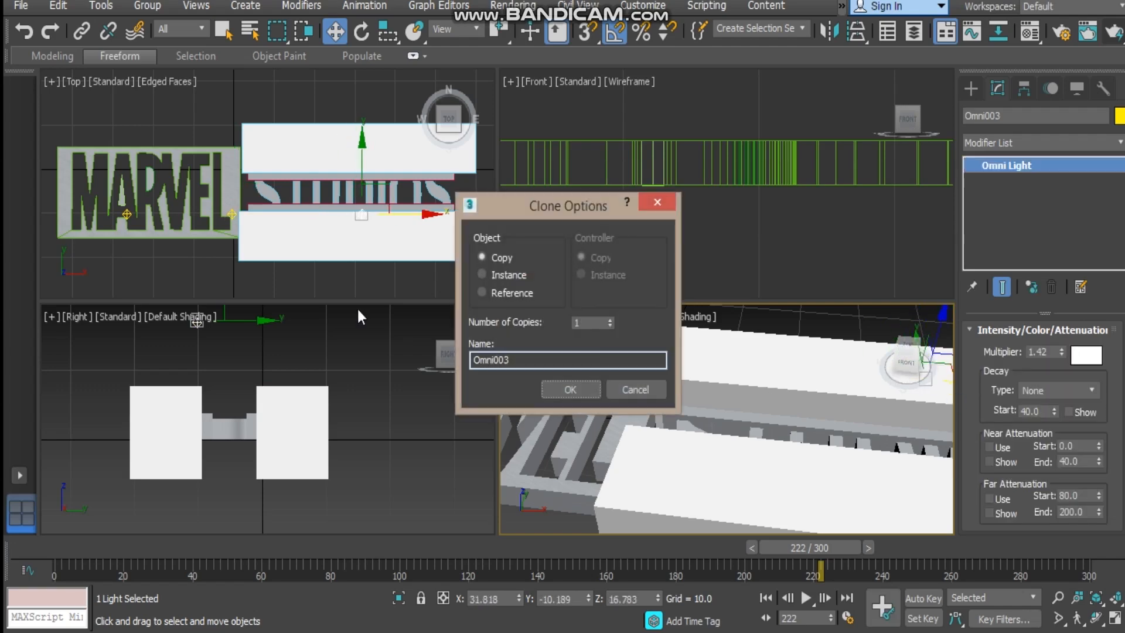
click(583, 393)
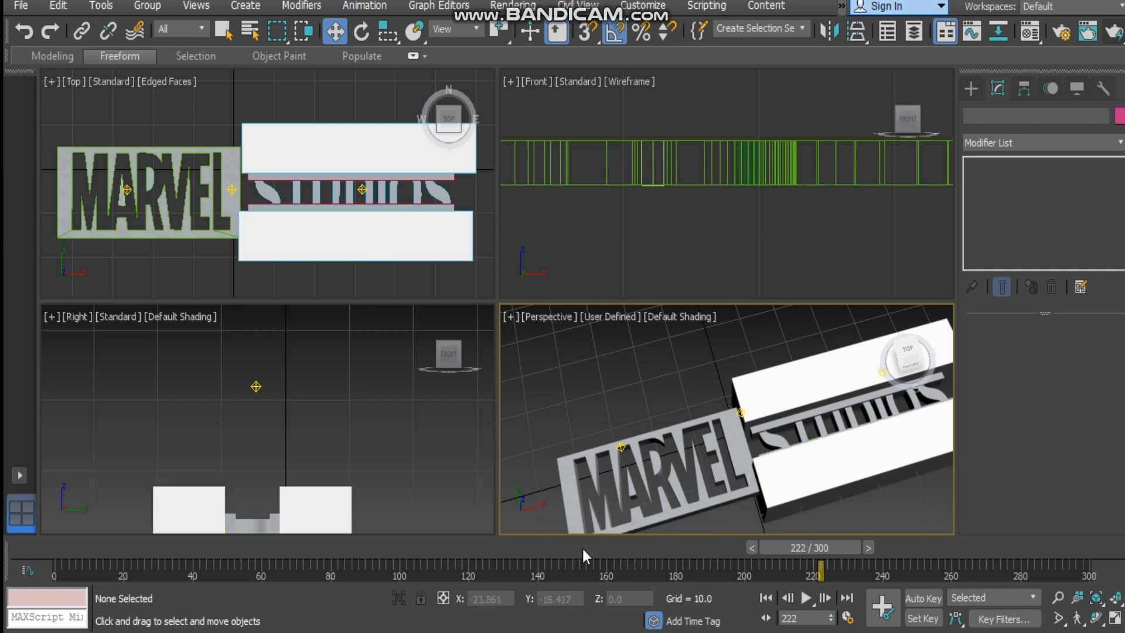
- Create a standard Target camera inside the MARVEL letters beside the R, aimed diagonally toward the plate's upper edge
scroll(630, 454, up, 5)
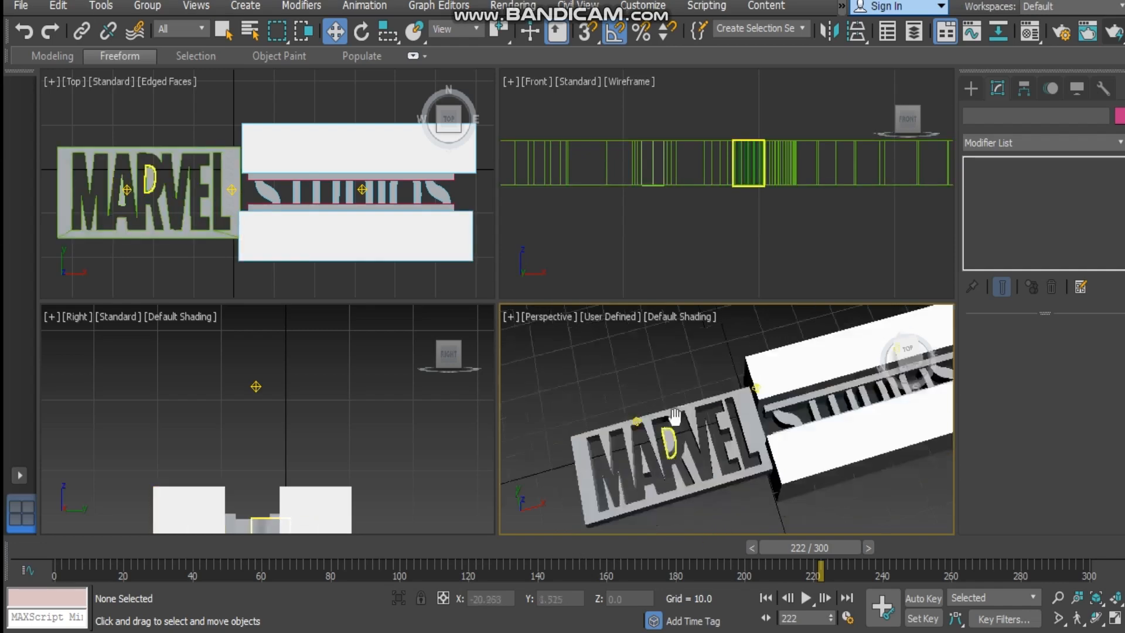
scroll(638, 443, up, 3)
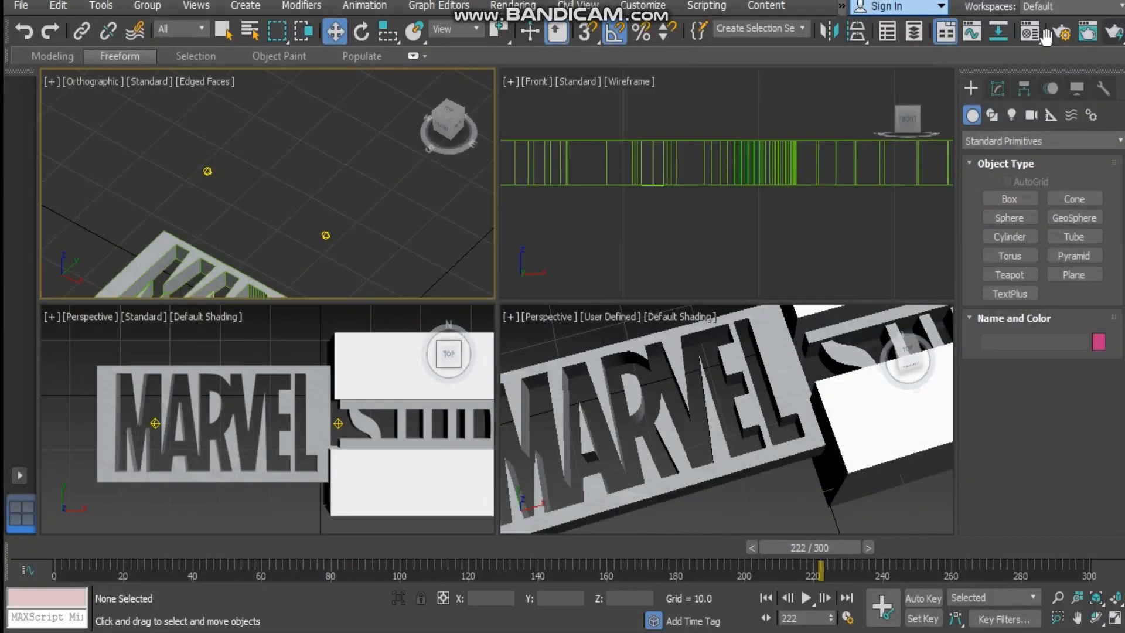
click(1030, 117)
click(1061, 201)
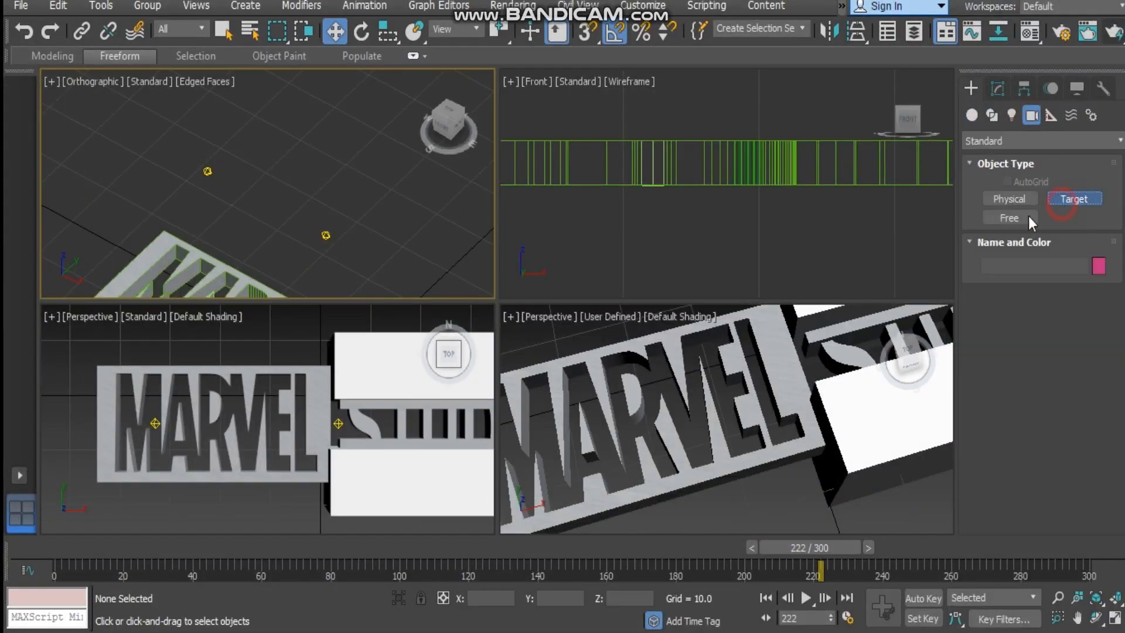
scroll(235, 393, up, 8)
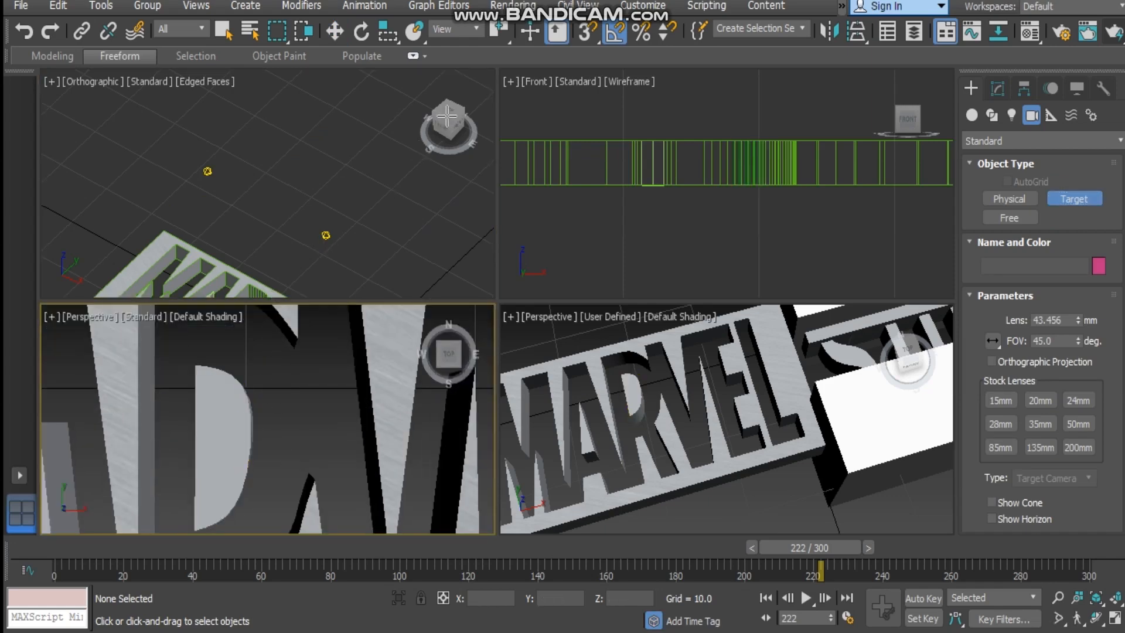
scroll(297, 438, up, 3)
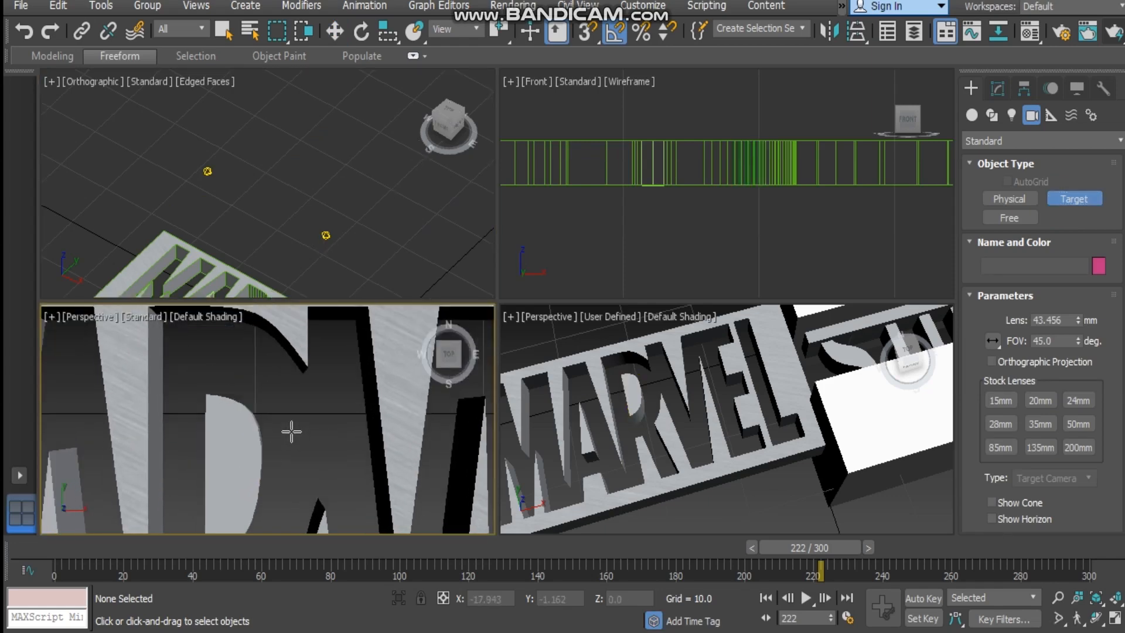
middle_drag(315, 408, 224, 511)
drag(211, 515, 328, 321)
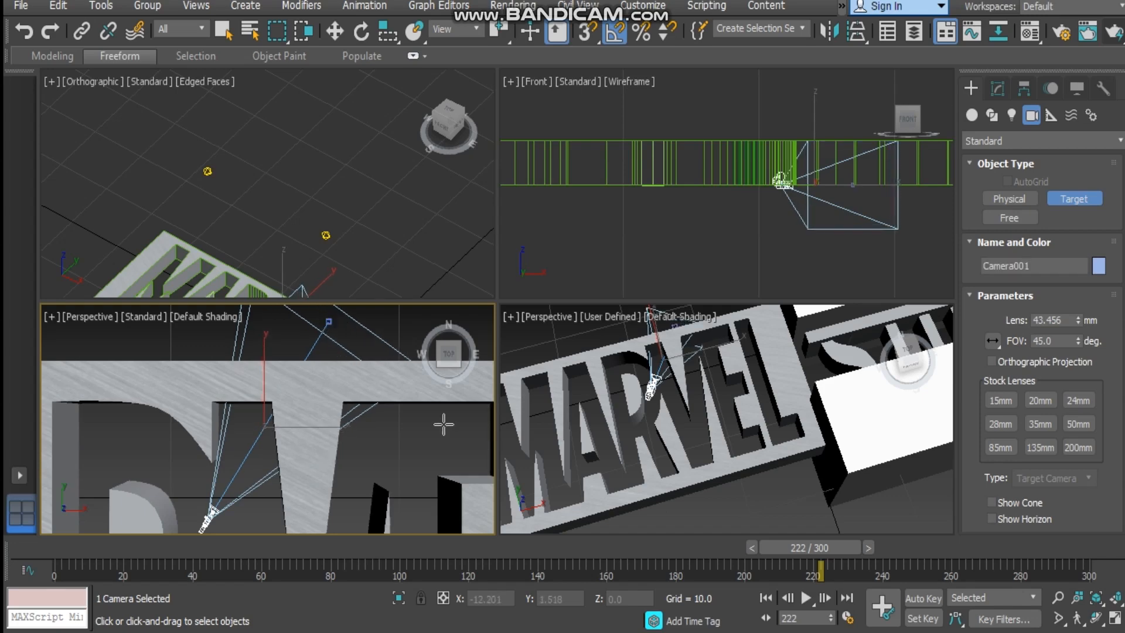
- Switch the second perspective viewport, the one showing MARVEL from above, to the new camera's view
click(51, 317)
click(85, 317)
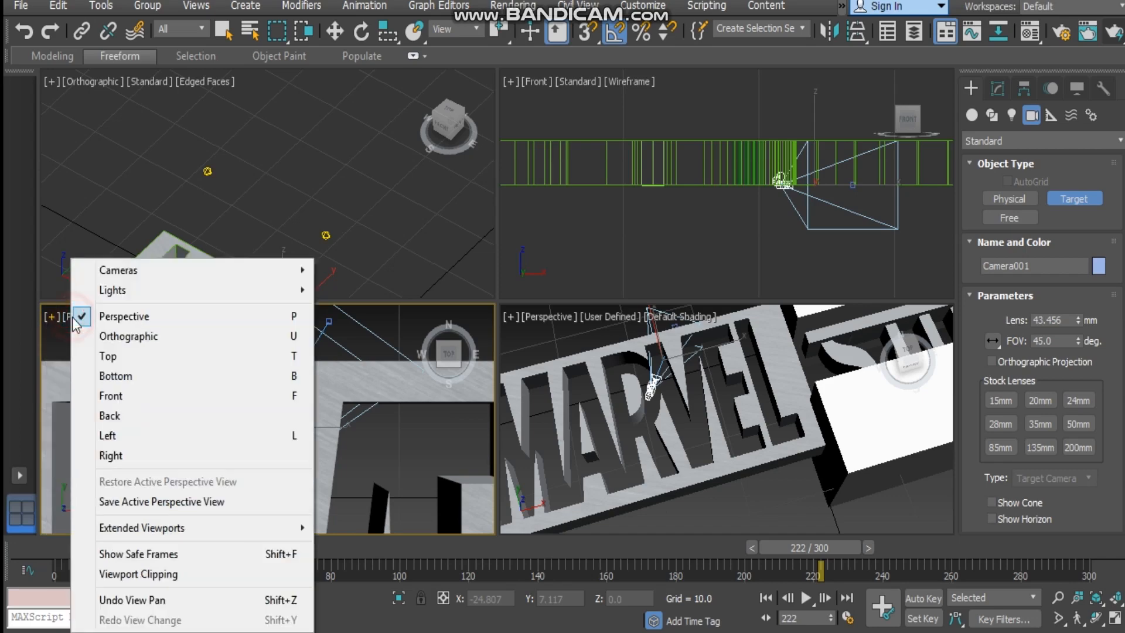
mouse_move(129, 268)
click(343, 269)
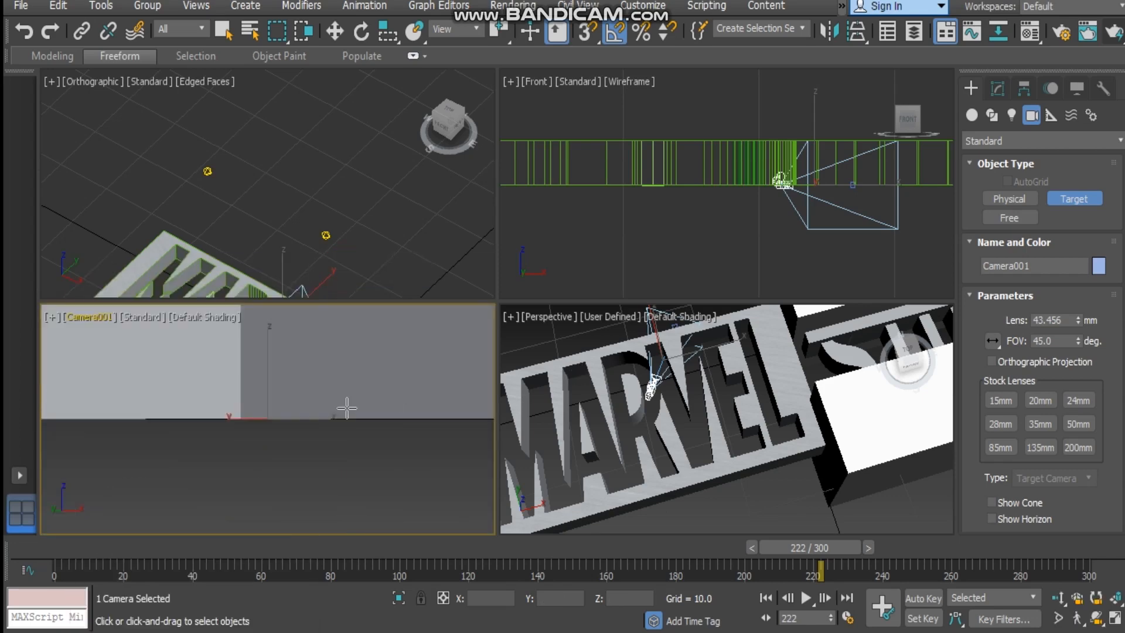
- Raise the camera inside the MARVEL letters to a height of about 0.37
right_click(681, 396)
key(w)
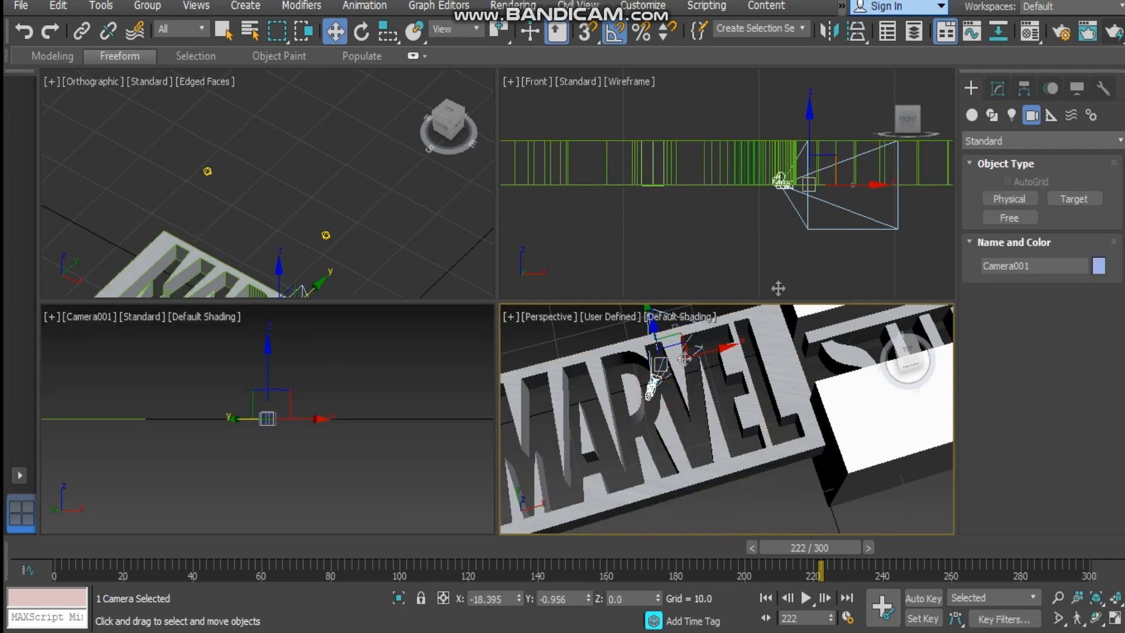
click(809, 121)
click(815, 142)
scroll(814, 152, up, 2)
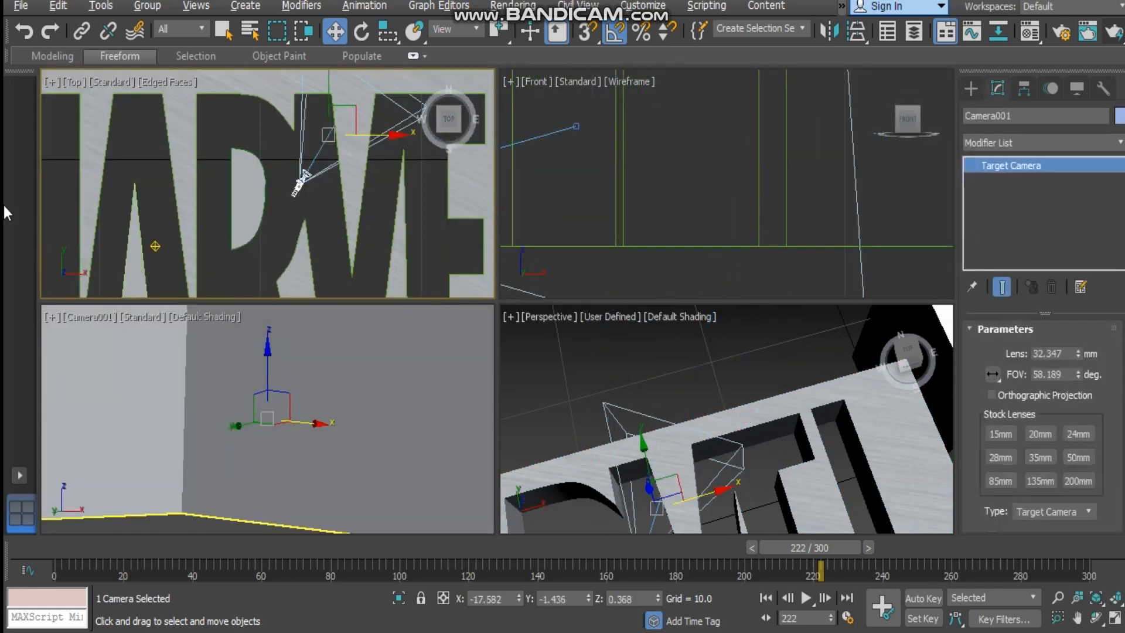
- Enable Auto Key at frame 0, and at frame 60 move the camera to about X -22.2, Y -7.95 between the letters
drag(858, 555, 54, 567)
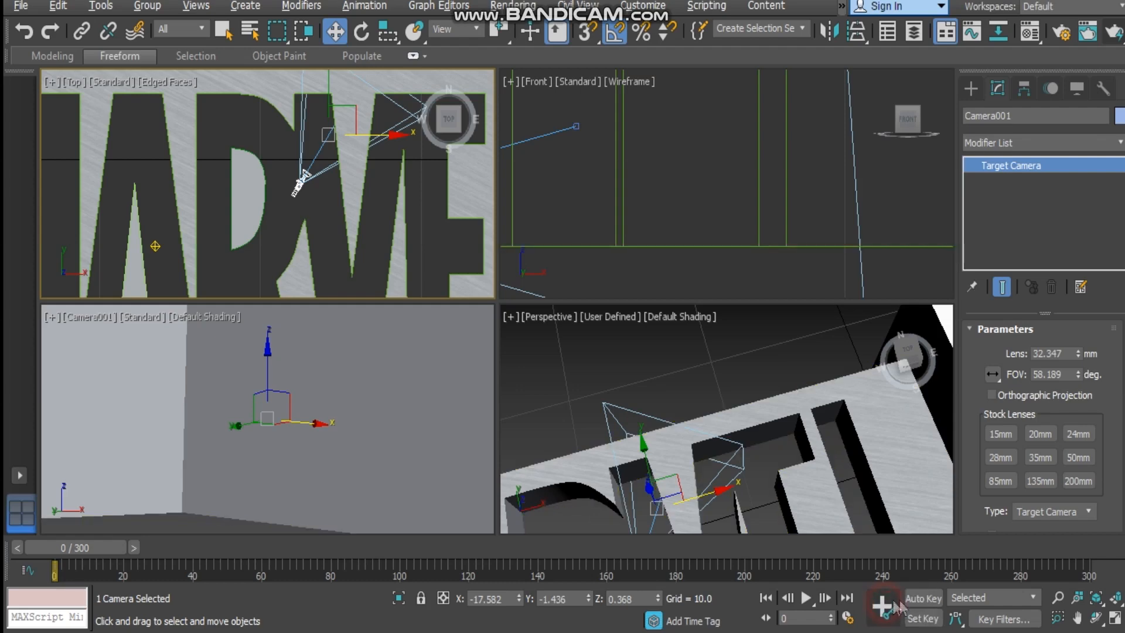
click(923, 598)
drag(76, 553, 272, 567)
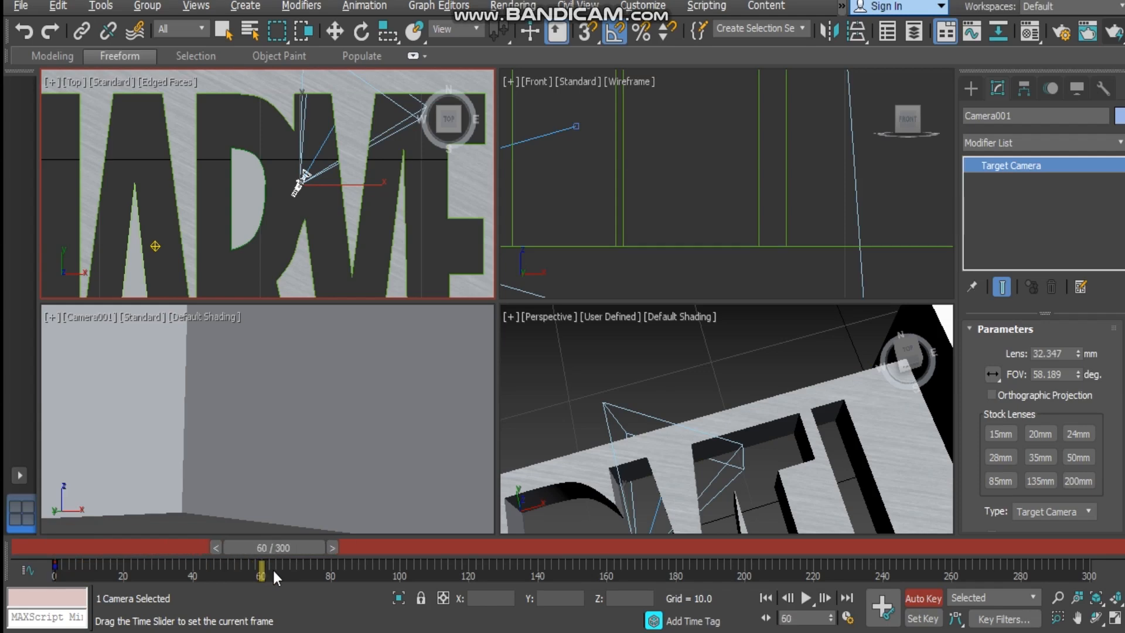
key(w)
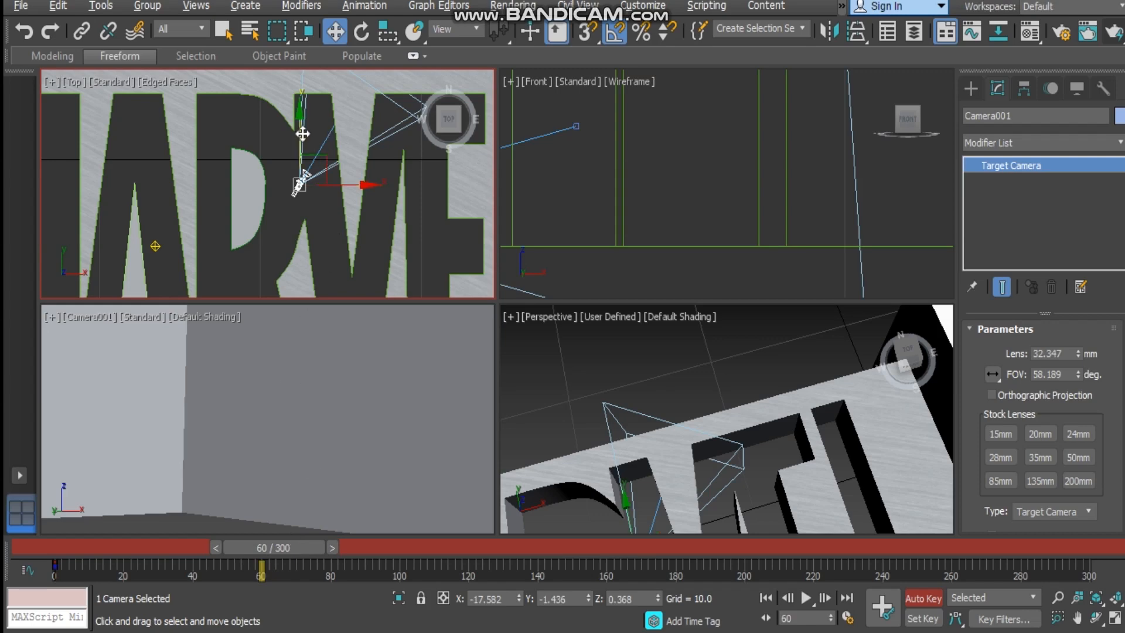
drag(302, 134, 293, 248)
middle_drag(274, 214, 286, 172)
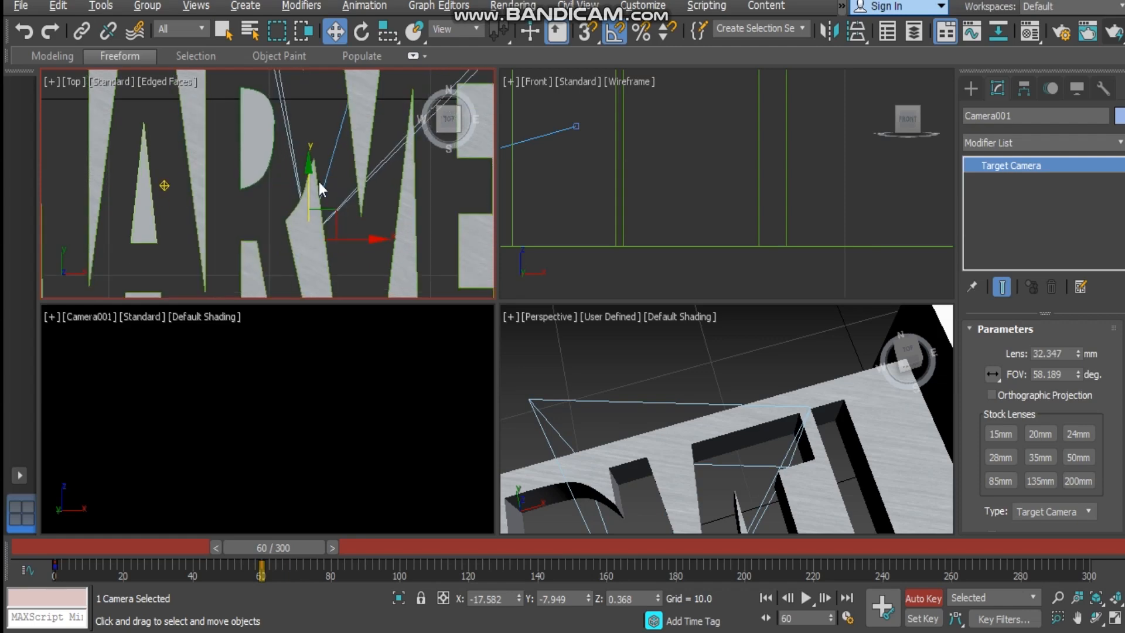
drag(364, 243, 296, 258)
middle_drag(297, 140, 258, 232)
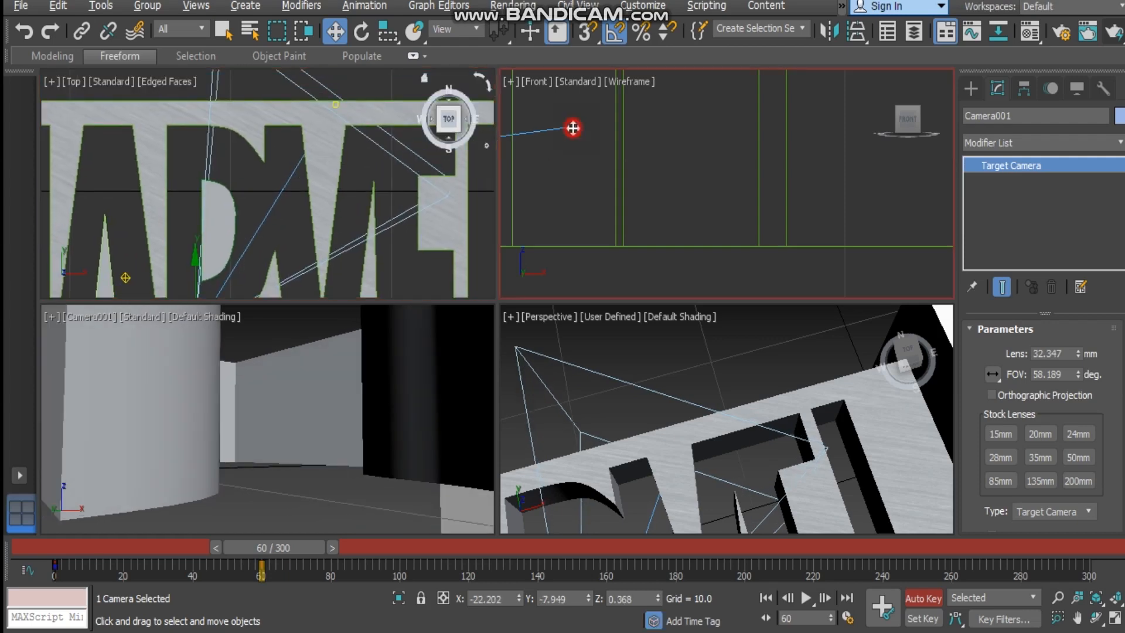
- At frame 60, shift the camera target along X, move the camera to about X -23.07, Y -8.55, and turn off Auto Key
click(572, 127)
drag(403, 105, 446, 114)
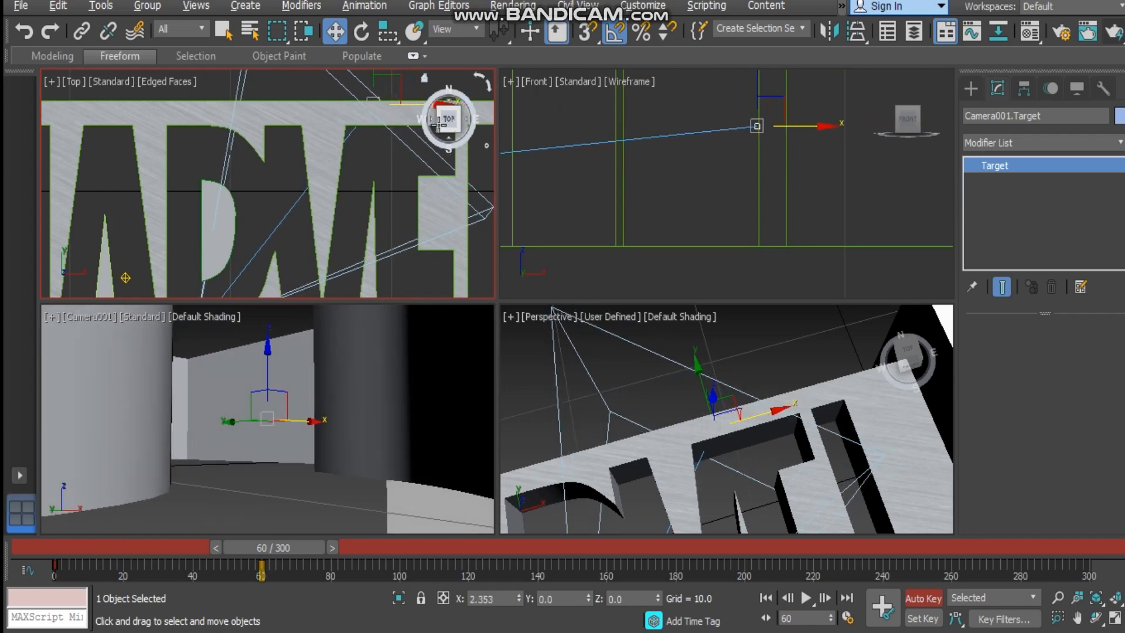
middle_drag(314, 244, 360, 157)
click(284, 246)
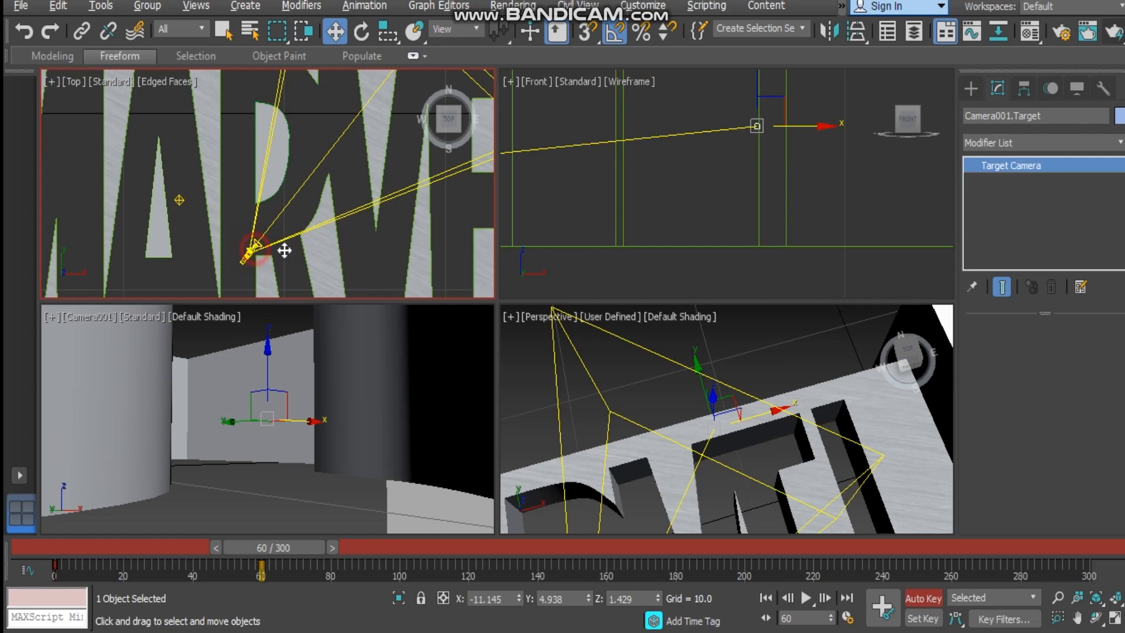
drag(301, 261, 292, 262)
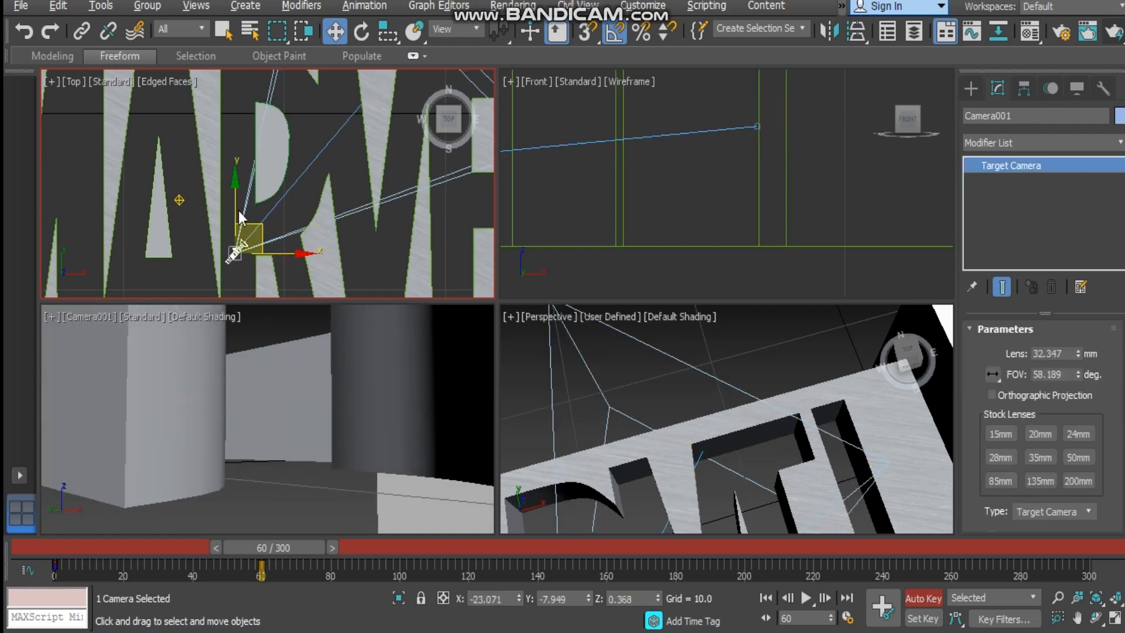
drag(233, 202, 229, 216)
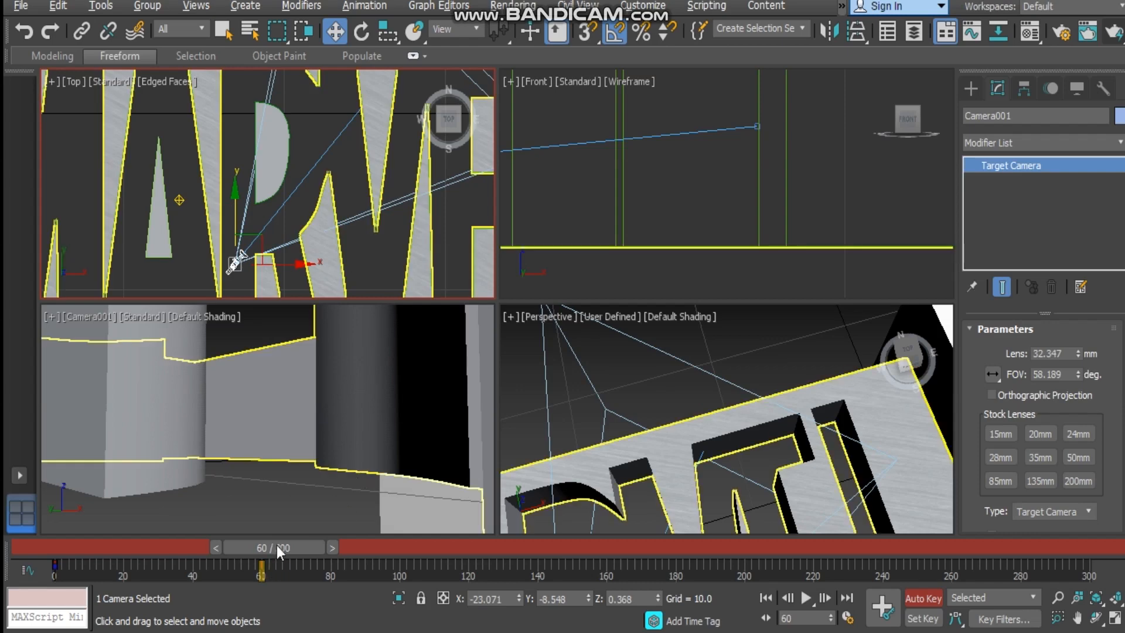
click(923, 598)
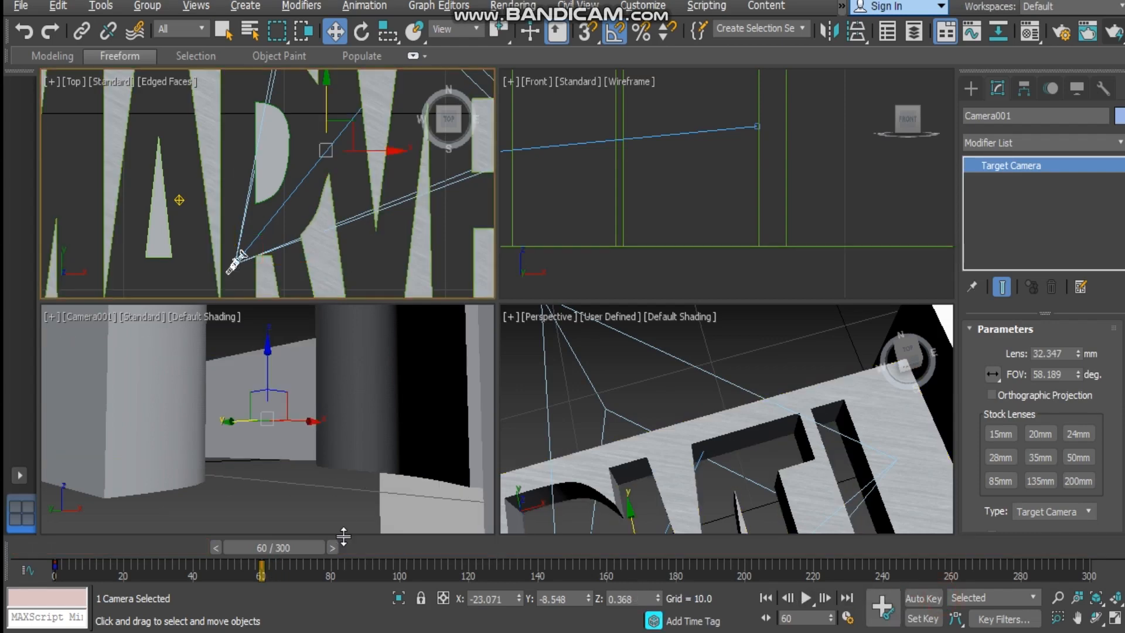
- At frame 120, enable Auto Key and raise the camera out of the MARVEL letters in the Front view
drag(288, 547, 476, 572)
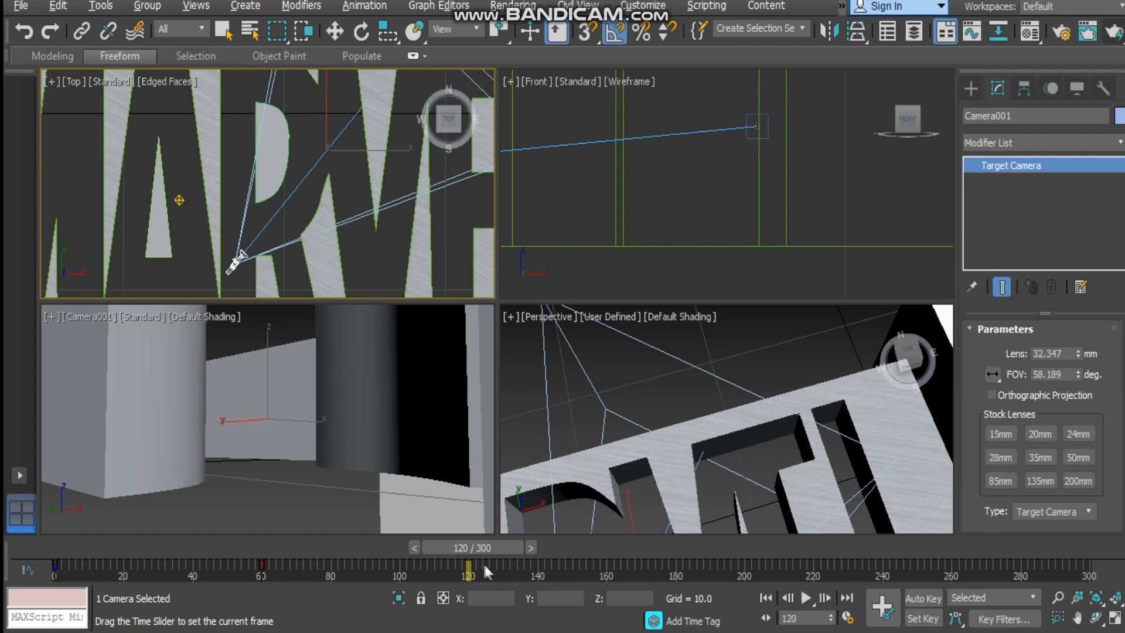
key(w)
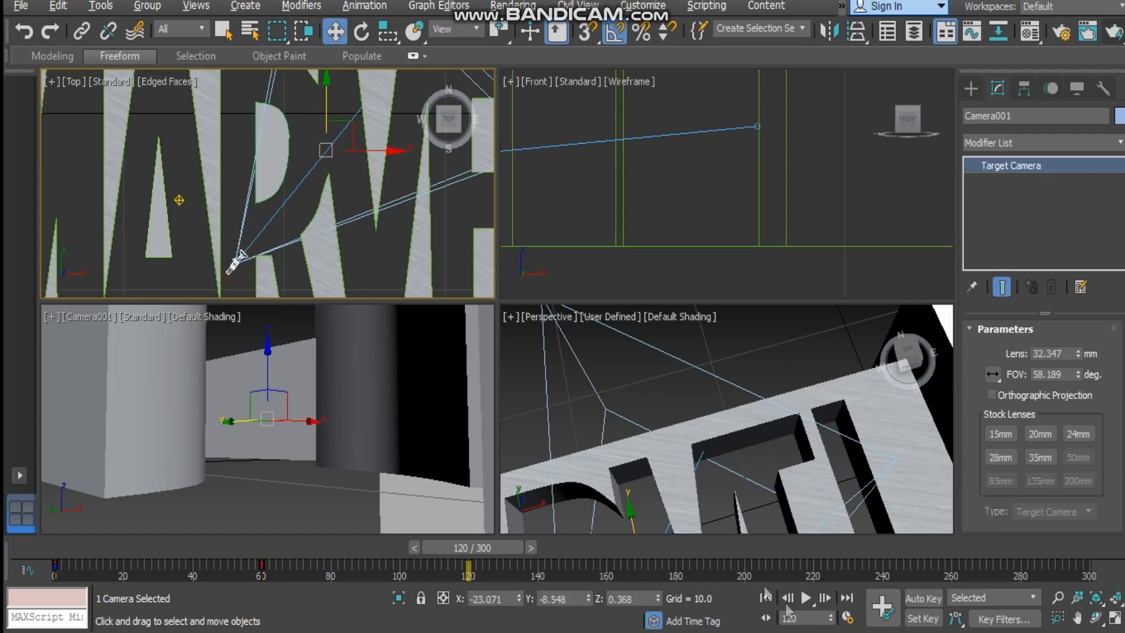
click(939, 598)
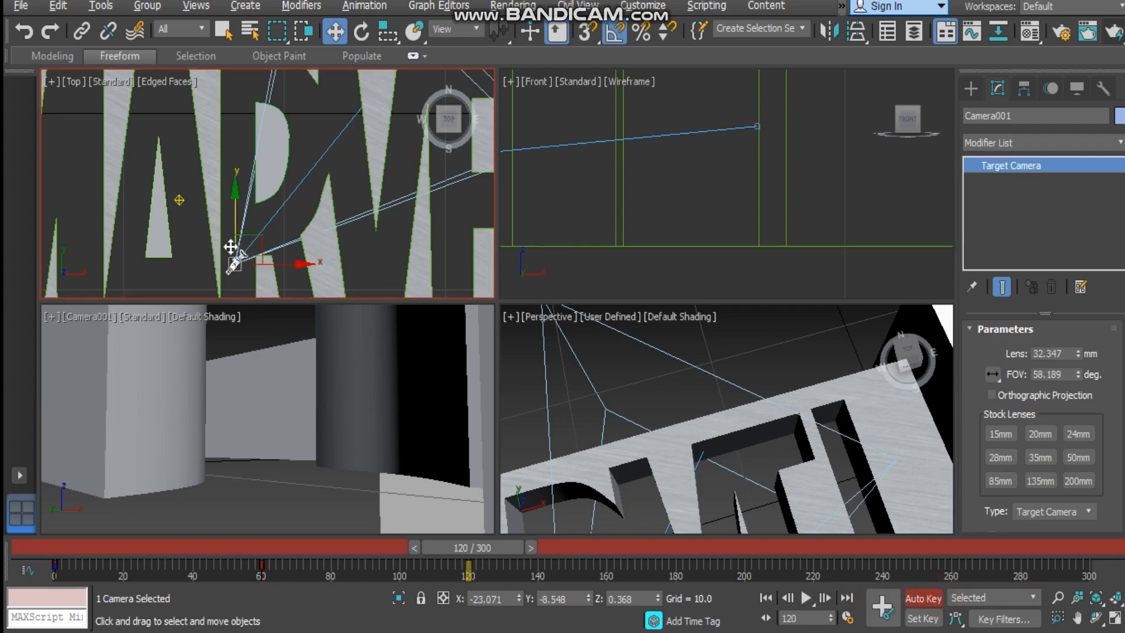
scroll(786, 246, down, 4)
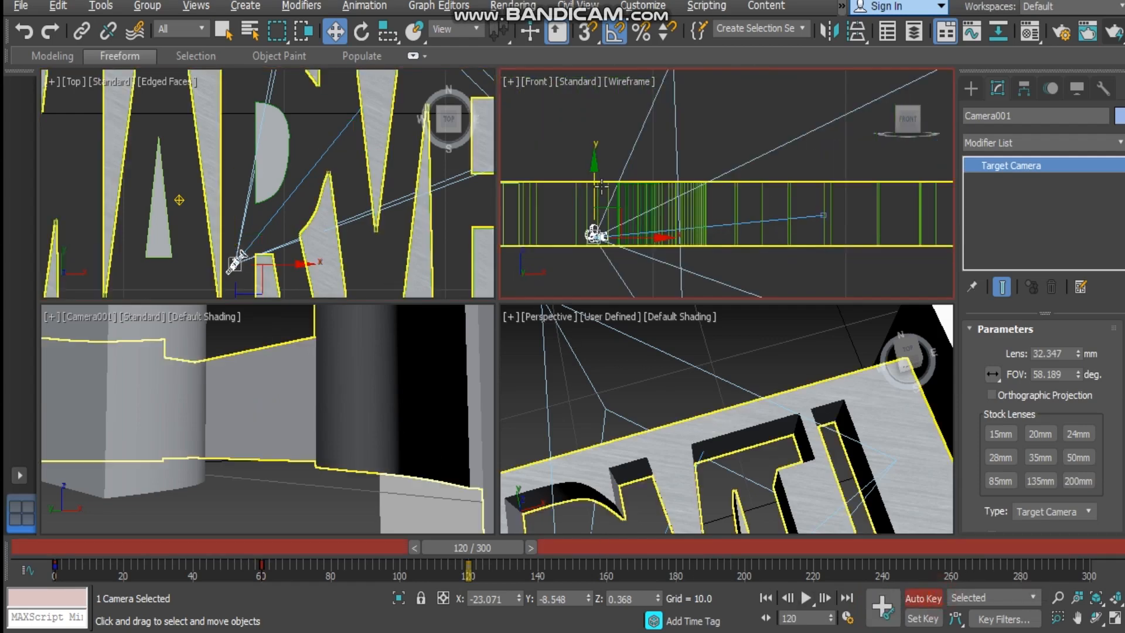
drag(594, 167, 686, 22)
- Move the camera back to about Y -15.83 and raise it to about Z 72.25 so it looks down on the logo
scroll(625, 221, down, 4)
middle_drag(304, 234, 321, 165)
drag(251, 155, 340, 285)
middle_drag(410, 260, 366, 181)
drag(616, 125, 674, 12)
scroll(659, 234, down, 8)
drag(650, 191, 696, 143)
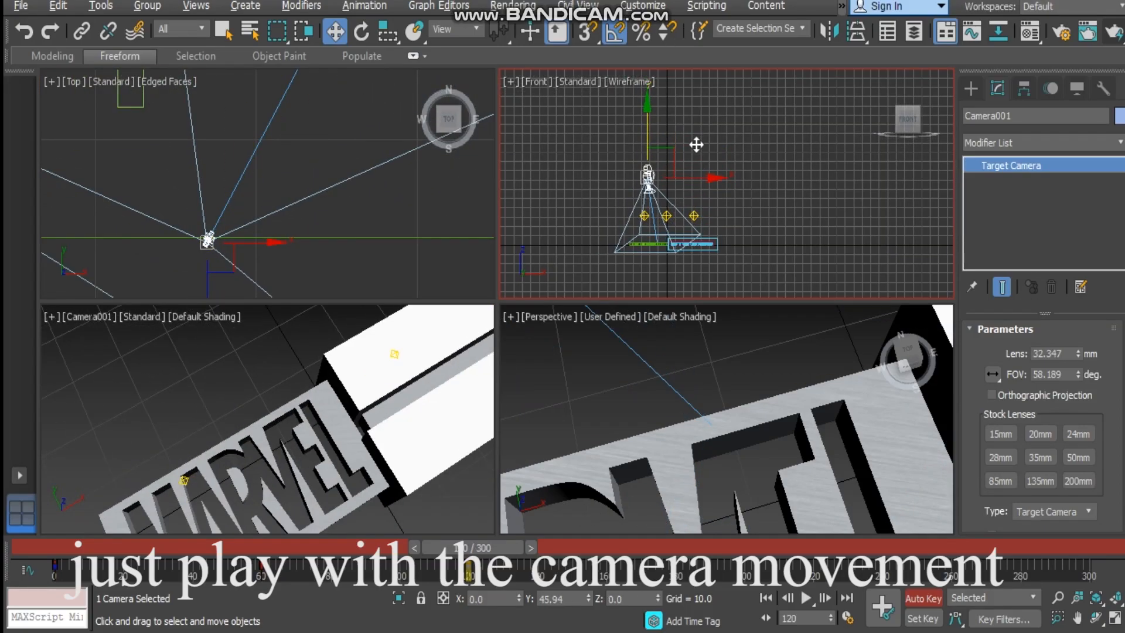
- At frame 160, move the camera target along X until it is nearly in line with the camera
drag(472, 547, 604, 547)
scroll(291, 221, down, 4)
scroll(291, 222, down, 4)
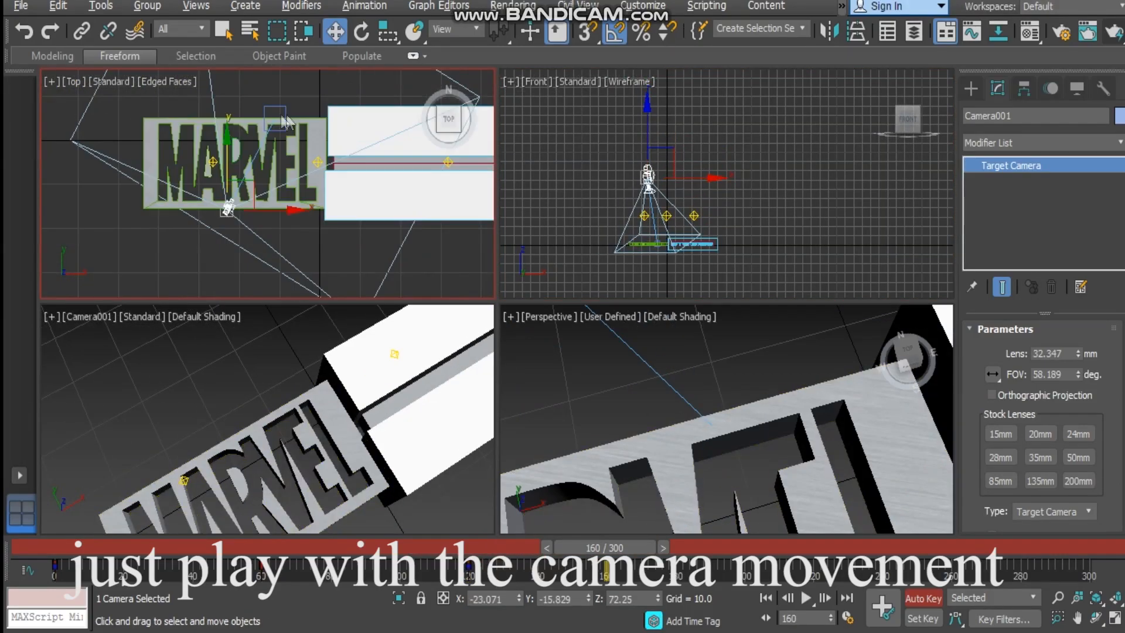
click(275, 118)
drag(321, 118, 282, 144)
- At frame 160, shift the camera and its target along X to the boundary between MARVEL and the STUDIOS bars
click(228, 207)
drag(288, 209, 304, 217)
key(ctrl+z)
drag(228, 120, 265, 120)
drag(310, 209, 329, 213)
key(ctrl+z)
scroll(229, 110, up, 2)
click(229, 111)
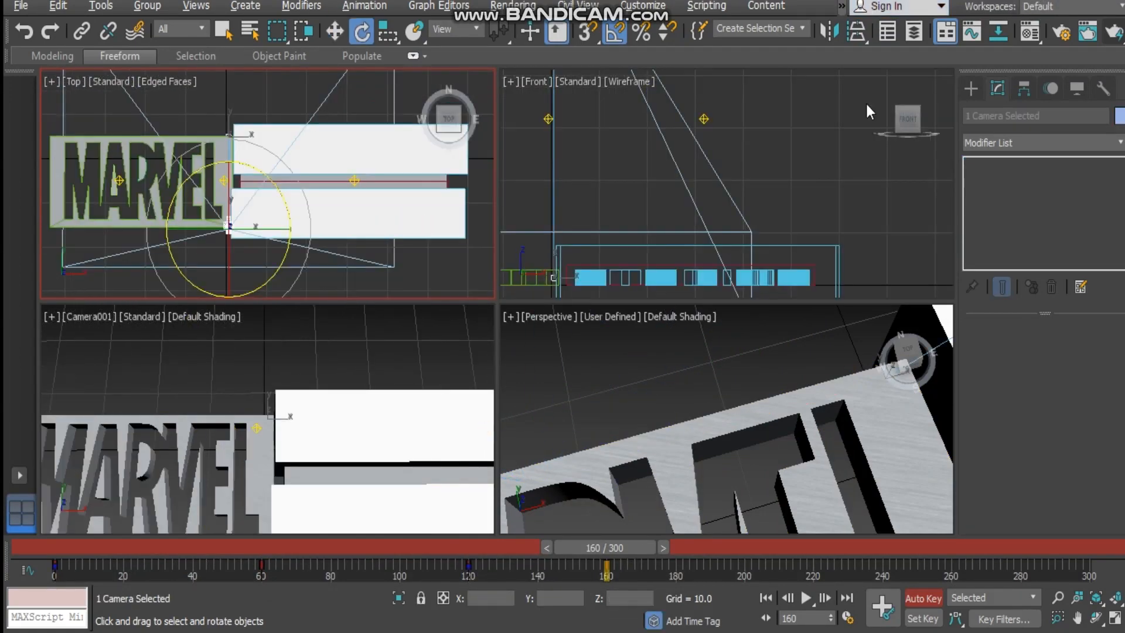
- Scrub the timeline from the start to about frame 163 to review the camera movement
drag(611, 545, 79, 606)
mouse_move(76, 547)
mouse_down()
mouse_move(312, 575)
mouse_move(650, 557)
mouse_move(468, 564)
mouse_move(639, 553)
mouse_move(473, 556)
mouse_up()
drag(522, 553, 604, 562)
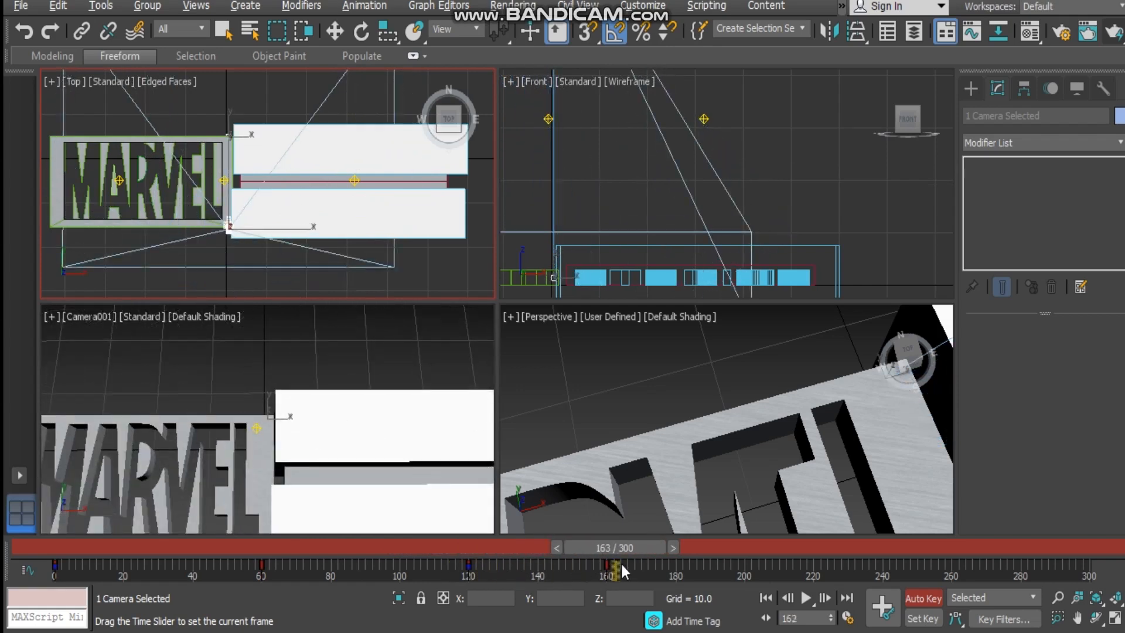
key(e)
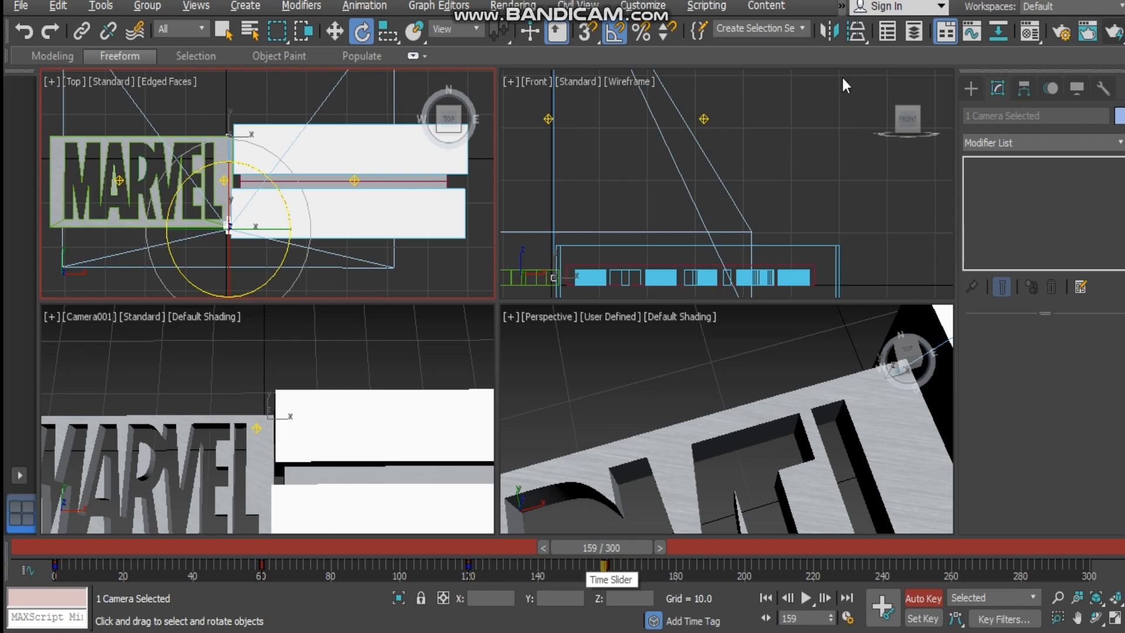
- Return to about frame 120 and move the camera target along Y in the Top view
drag(602, 549, 472, 567)
key(w)
scroll(656, 152, down, 4)
middle_drag(656, 117, 735, 209)
mouse_move(146, 271)
middle_down()
mouse_move(162, 198)
mouse_move(149, 291)
middle_up()
click(150, 281)
mouse_move(466, 549)
mouse_down()
mouse_move(228, 556)
mouse_move(502, 551)
mouse_move(479, 553)
mouse_up()
click(684, 130)
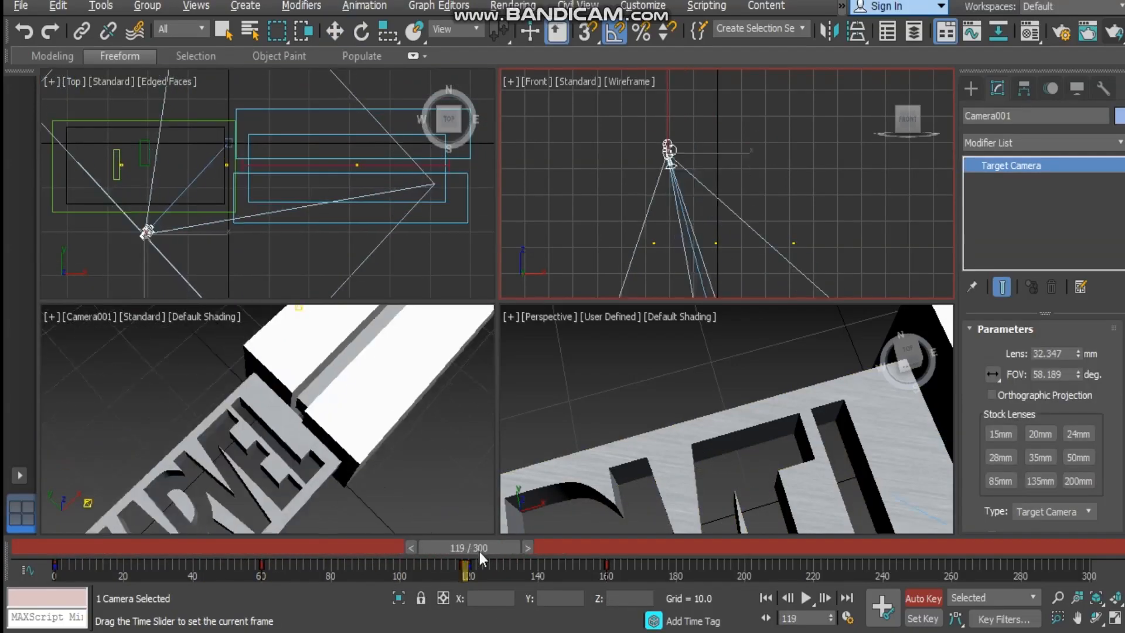
click(155, 229)
key(F3)
scroll(234, 131, up, 4)
click(235, 138)
drag(269, 115, 269, 88)
- Remove the camera's key at frame 120 and switch the Top viewport to the Right view
click(304, 108)
drag(472, 548, 441, 559)
click(74, 82)
key(w)
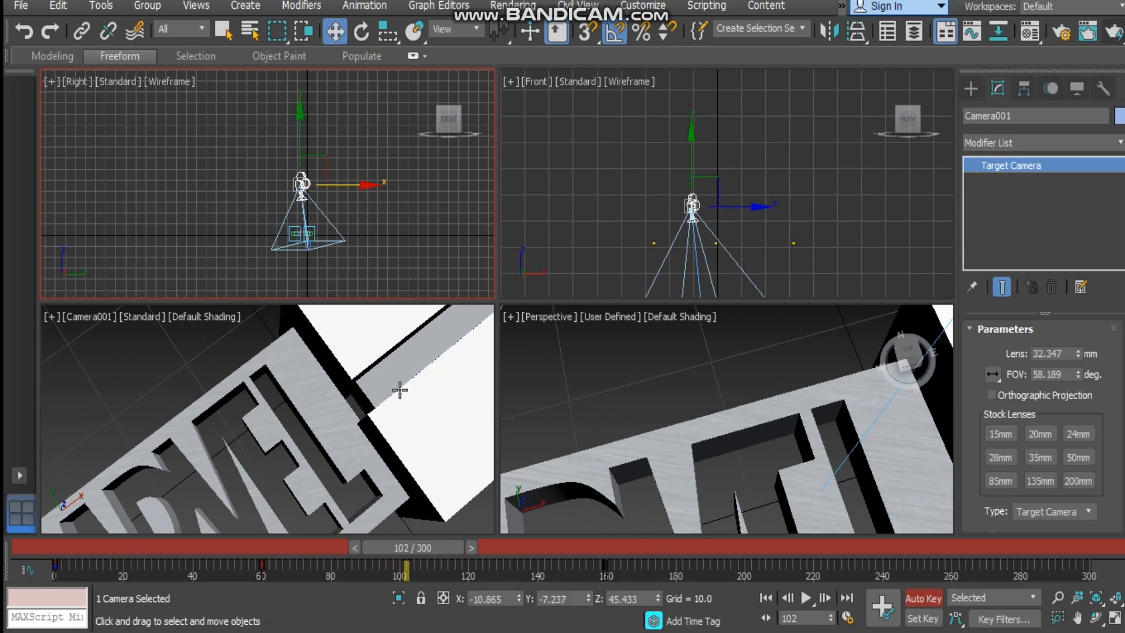
- Select the two thin bars around STUDIOS and shift their animation keys earlier, to about frames 102 and 162
click(436, 381)
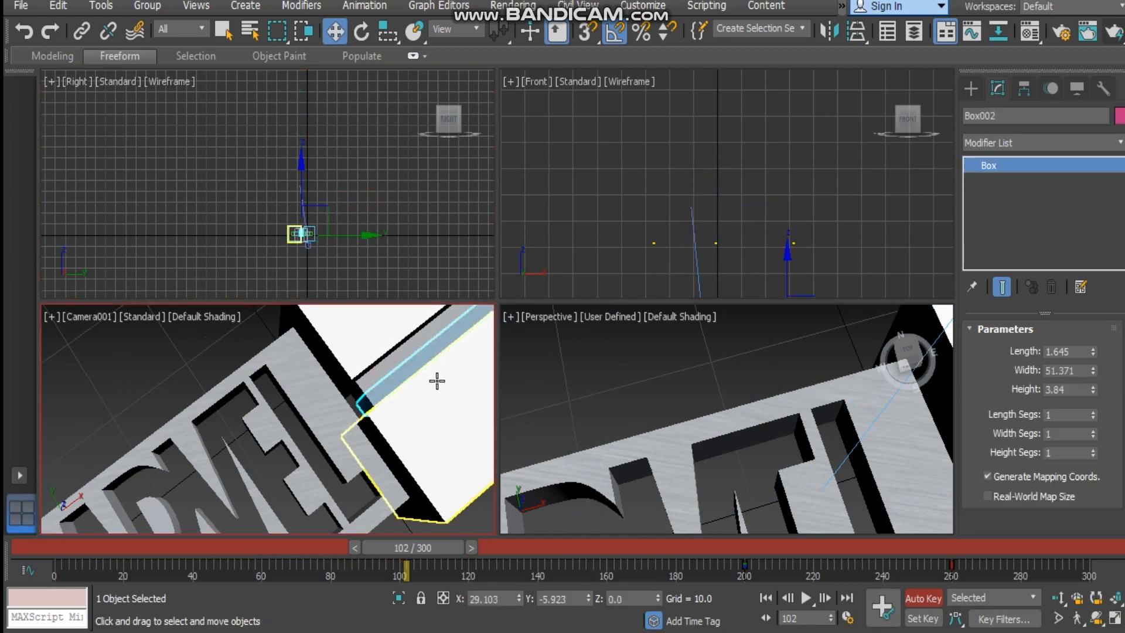
ctrl+click(386, 367)
drag(970, 559, 521, 549)
key(w)
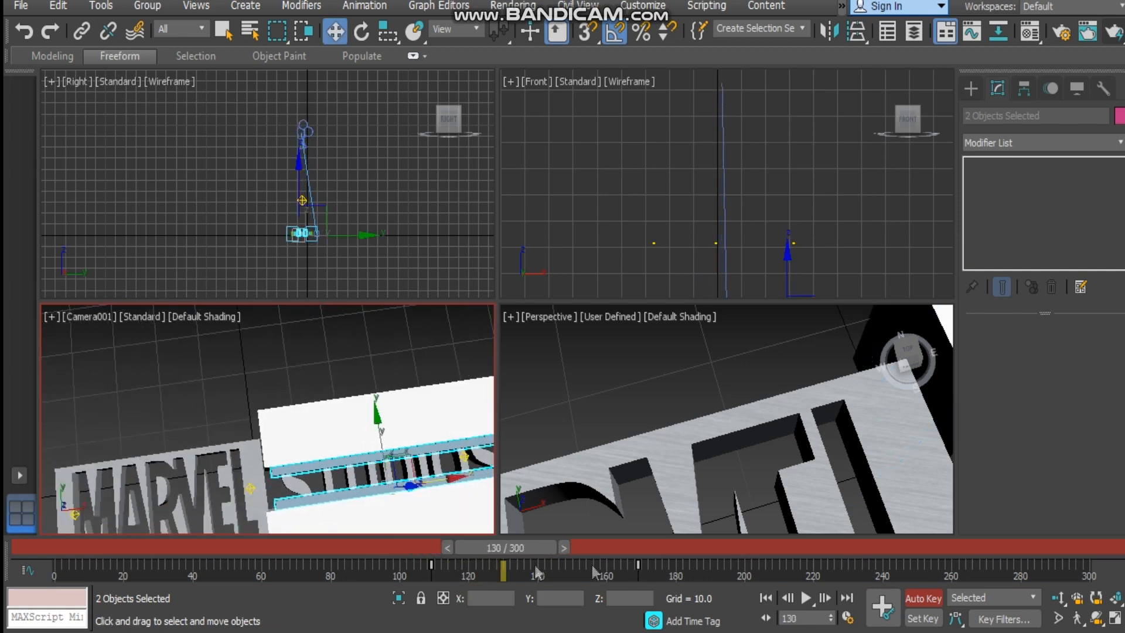
drag(431, 563, 391, 569)
drag(499, 549, 568, 565)
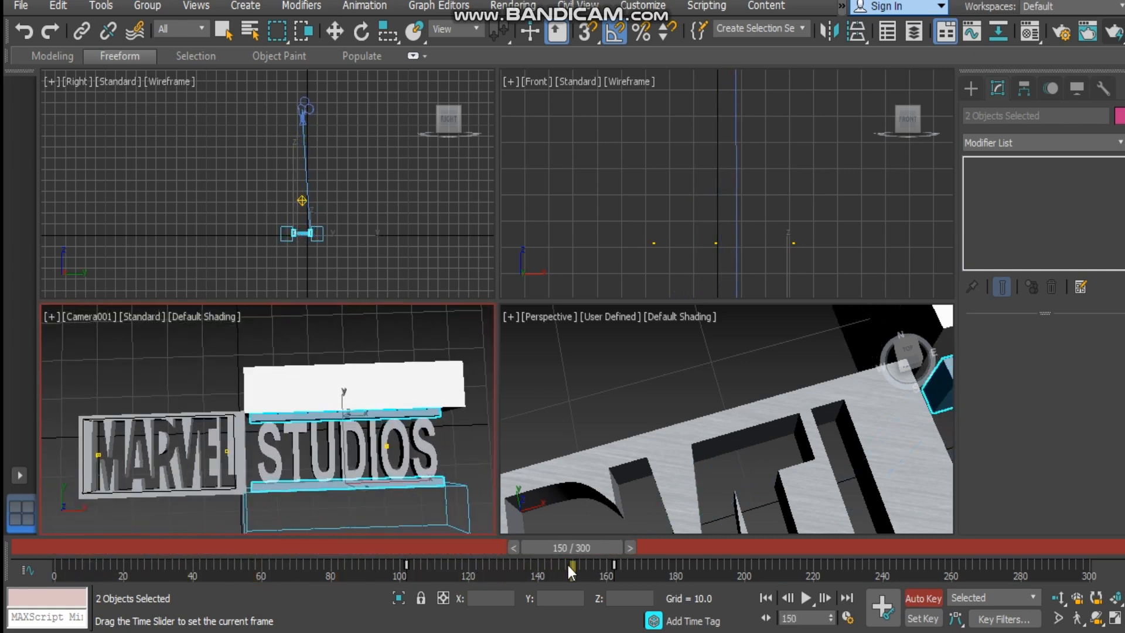
key(w)
click(464, 444)
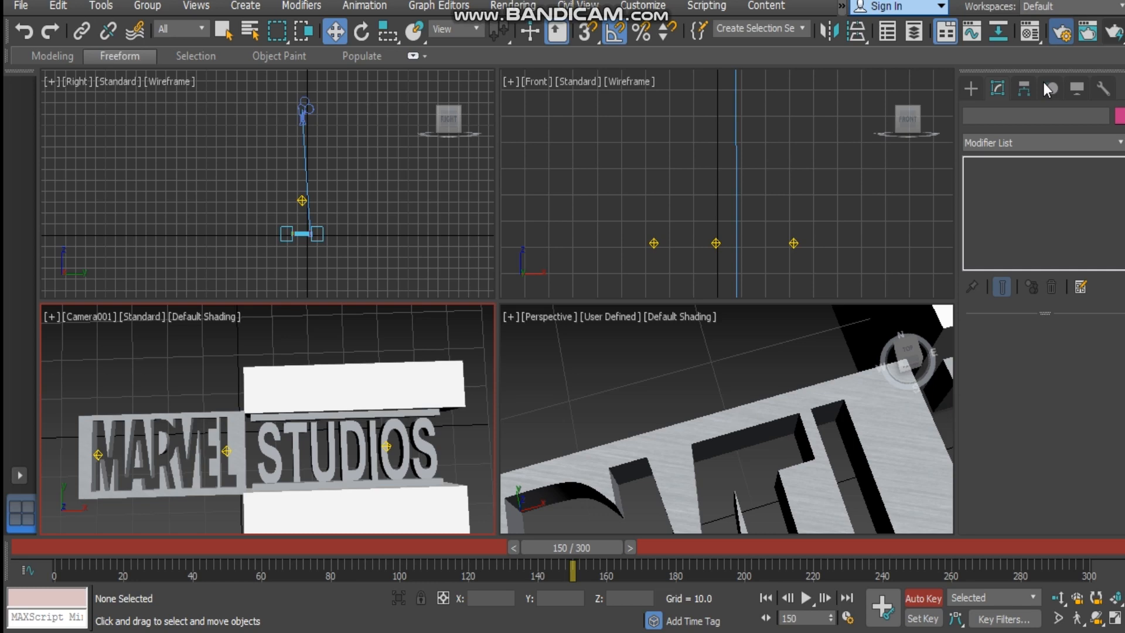
- Open the render settings and set the output size to HDTV (video) at 1280x720
key(F10)
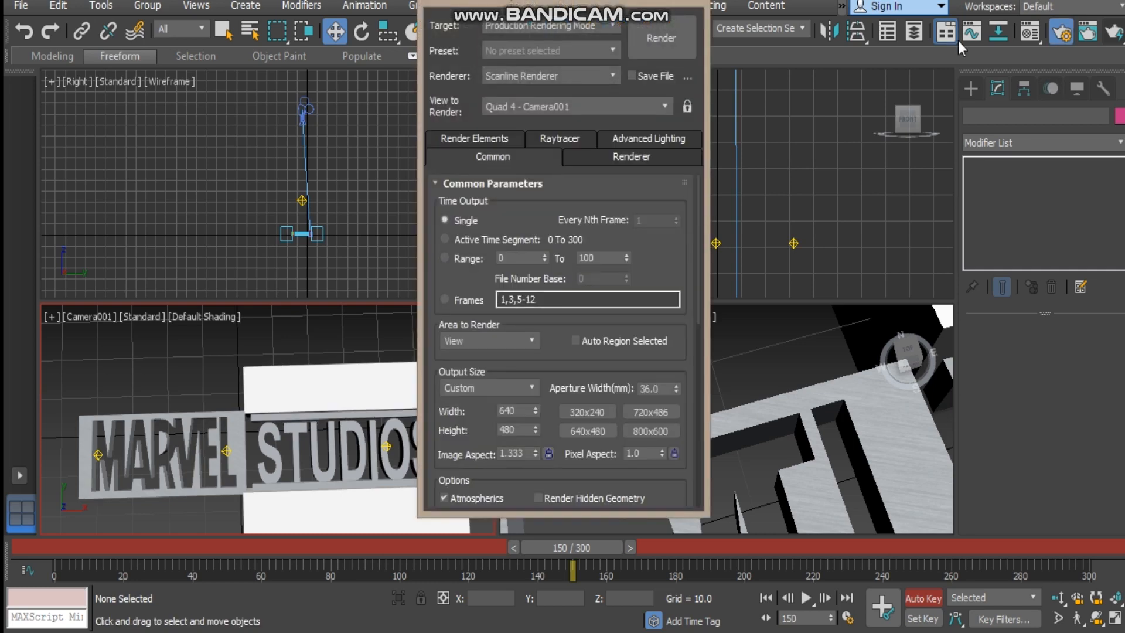
click(500, 388)
click(500, 387)
click(500, 387)
click(500, 387)
click(500, 388)
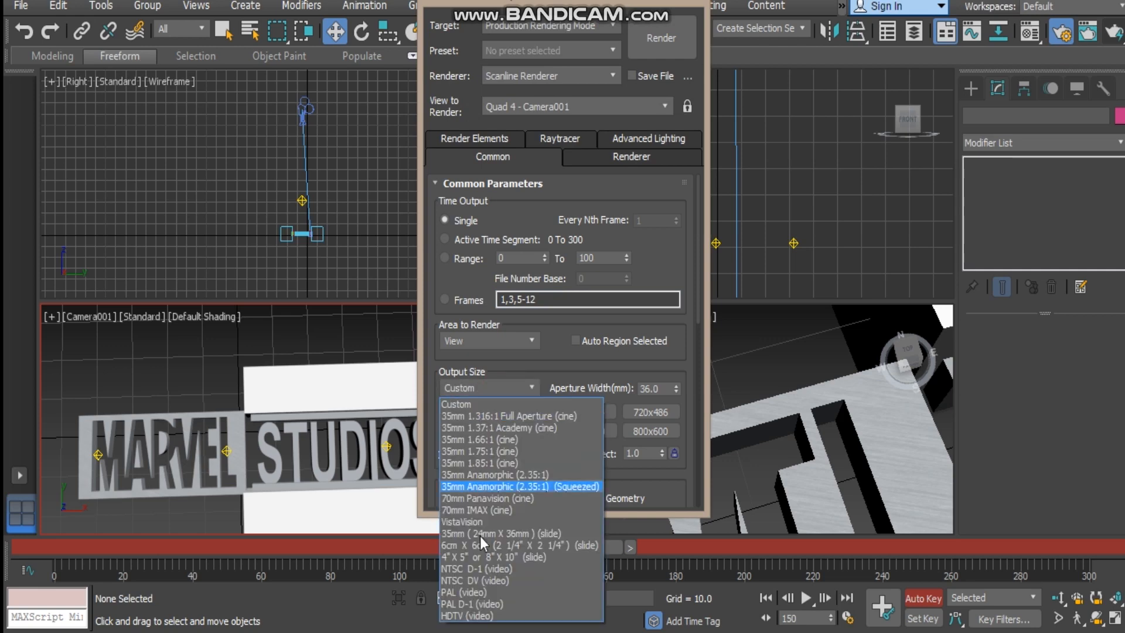
click(480, 609)
click(588, 431)
- Turn off Displacement in the render options and close the render settings
scroll(464, 341, down, 10)
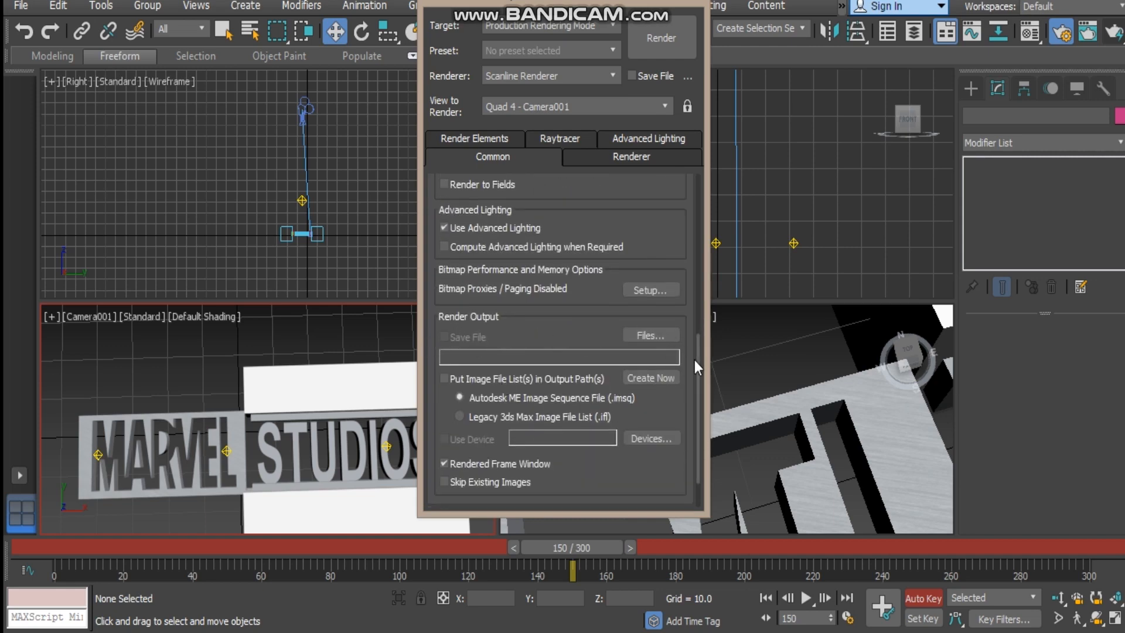
drag(697, 366, 709, 419)
scroll(703, 352, up, 5)
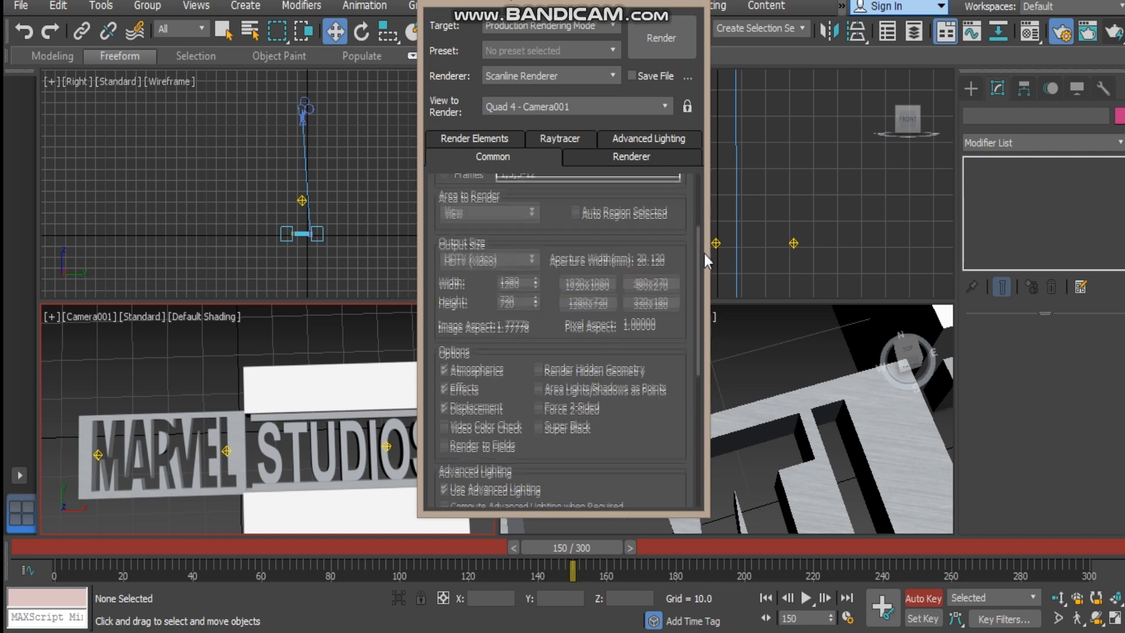
click(446, 404)
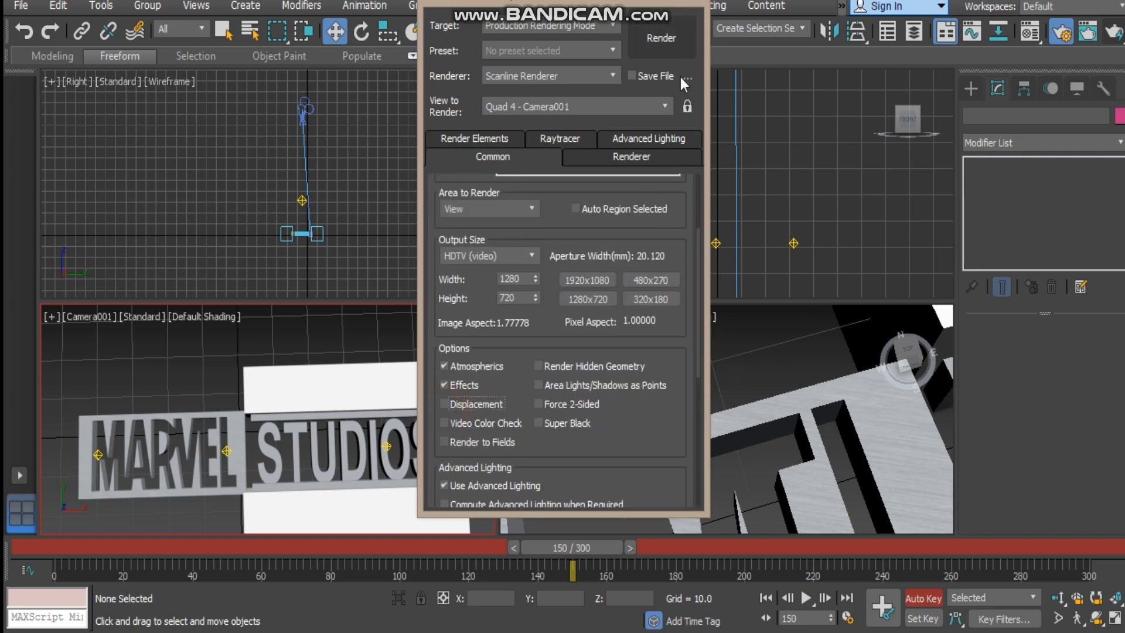
drag(612, 8, 609, 130)
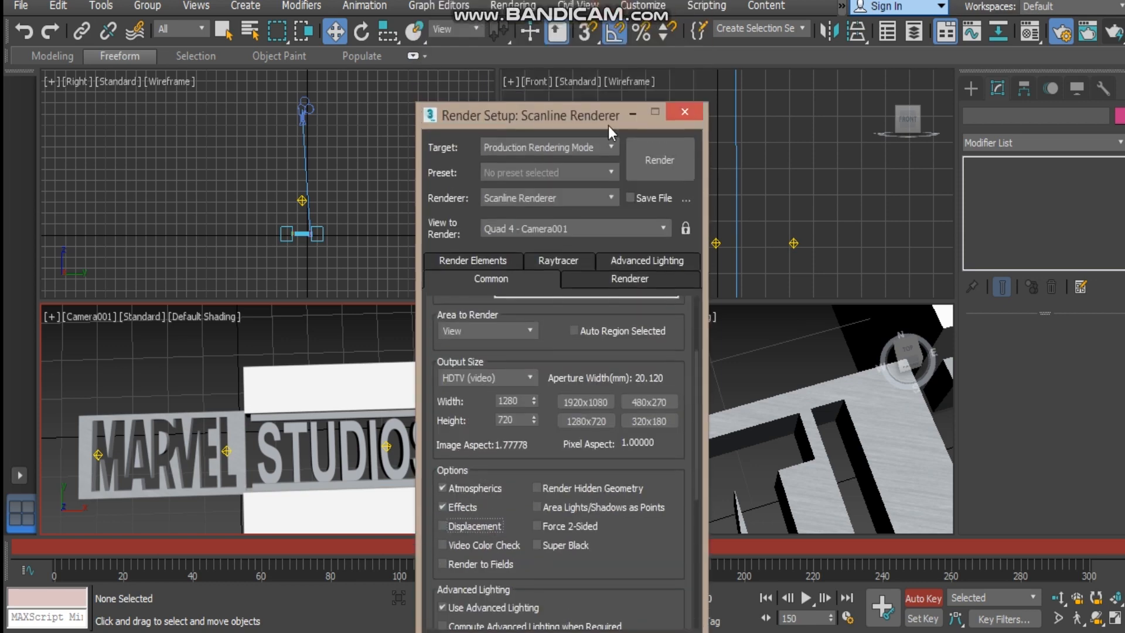
click(685, 112)
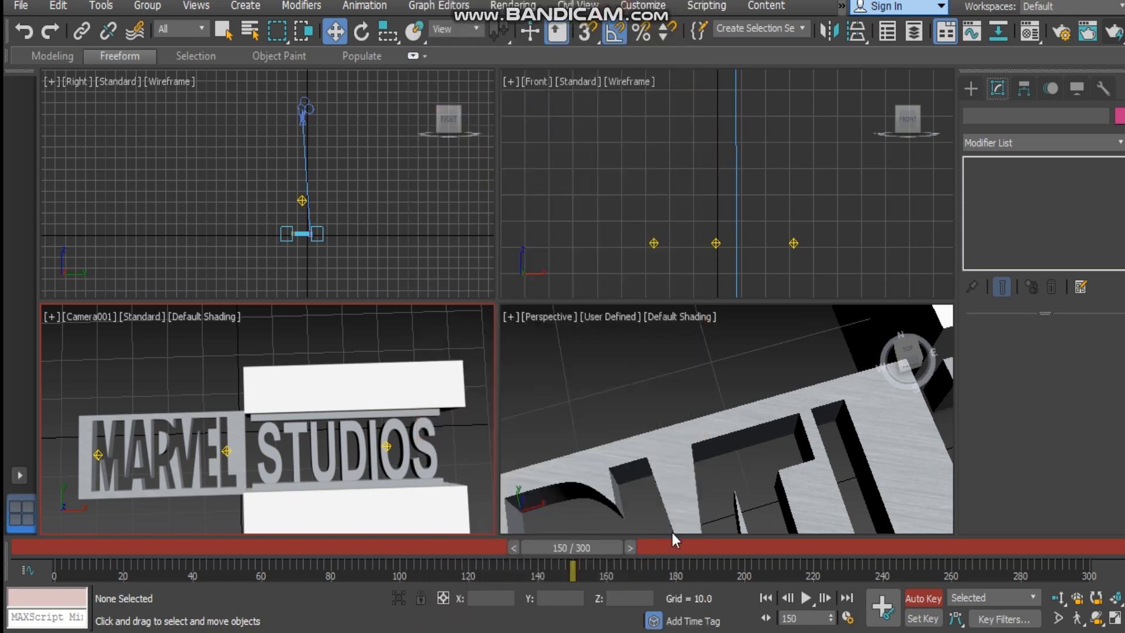
- Render a test image of the camera view at frame 132 and close the render window
drag(577, 556, 518, 553)
click(182, 403)
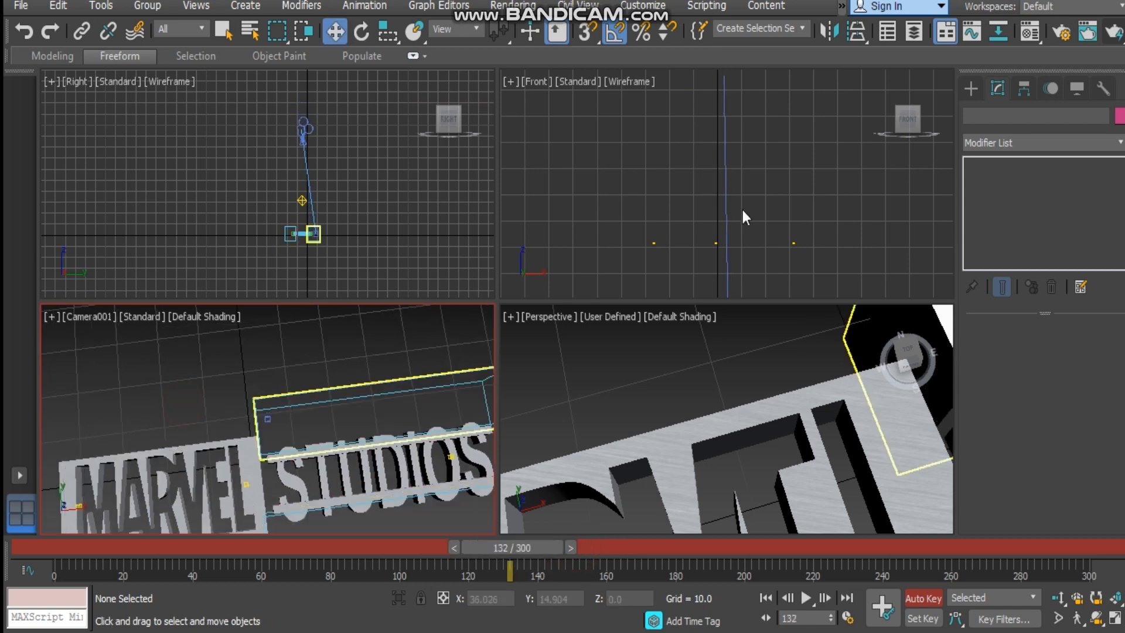
key(shift+q)
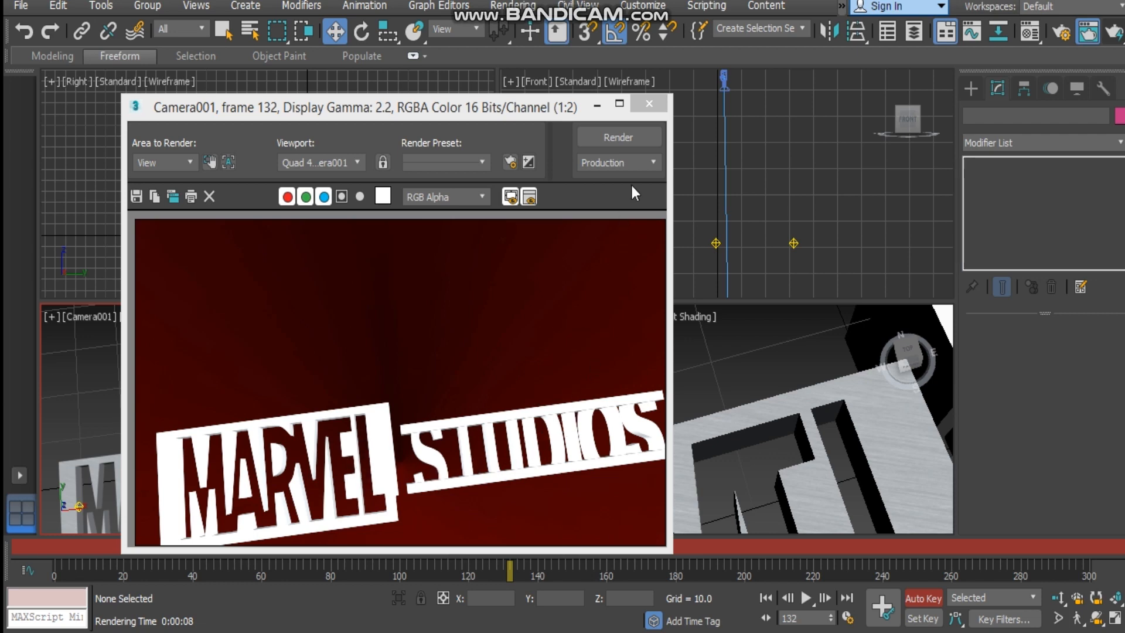
click(645, 105)
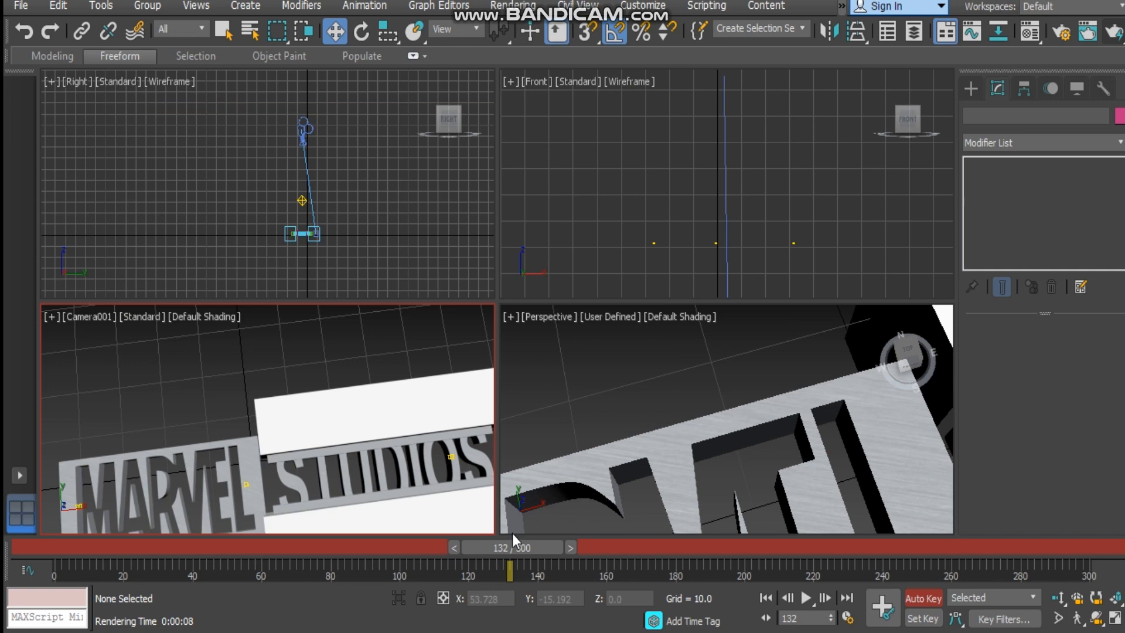
- Scrub the timeline from the start to frame 225 to review the animation, and activate the Perspective viewport
drag(531, 542, 65, 564)
drag(228, 584, 847, 579)
click(612, 374)
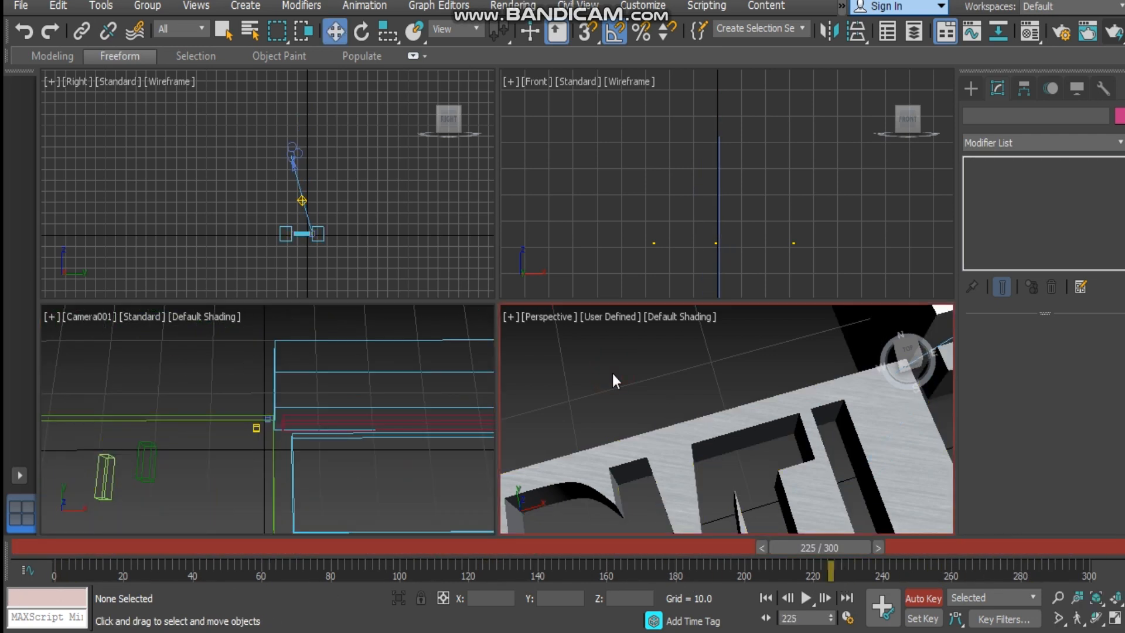